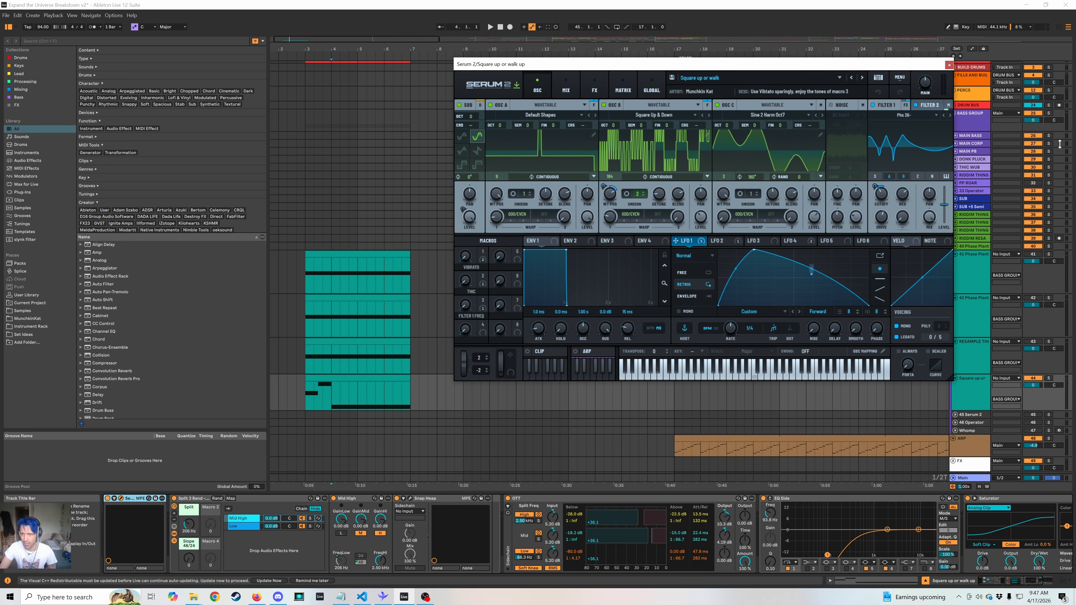
Set oscillator A's second warp mode to Bend + and try assigning LFO 1 to that warp's amount.
click(547, 214)
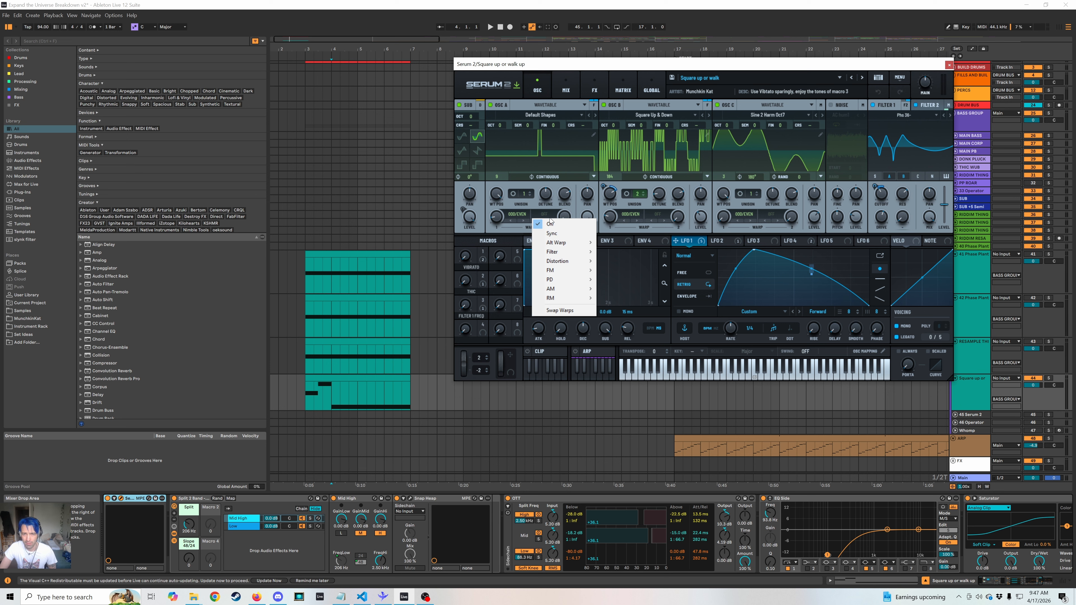
mouse_move(553, 243)
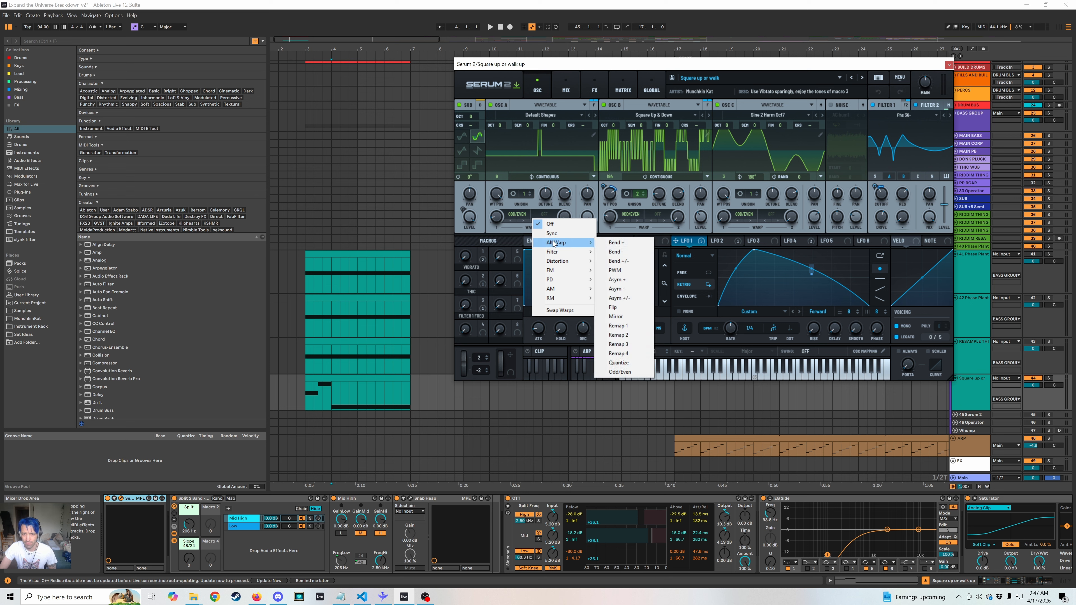
click(616, 243)
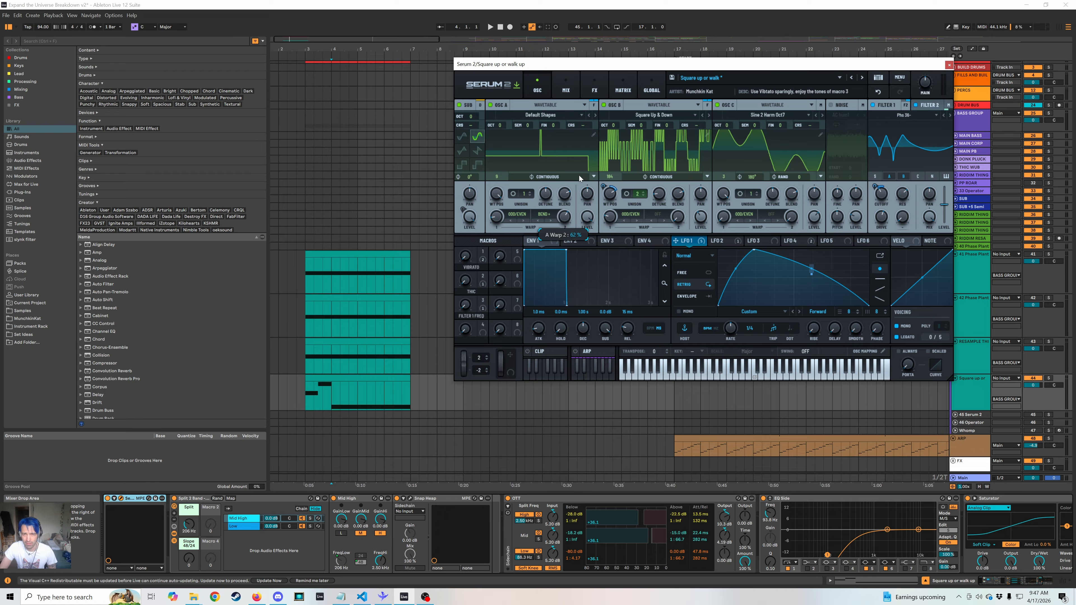
drag(676, 241, 564, 216)
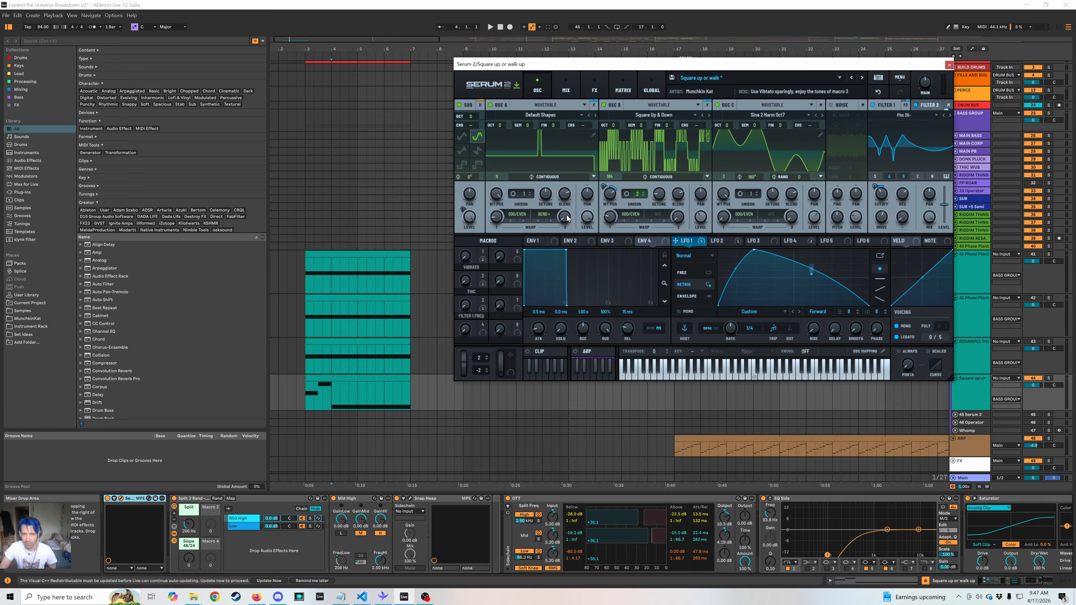
Play the Square up or walk up clip from bar 4 to hear the patch with the Bend + warp.
click(673, 373)
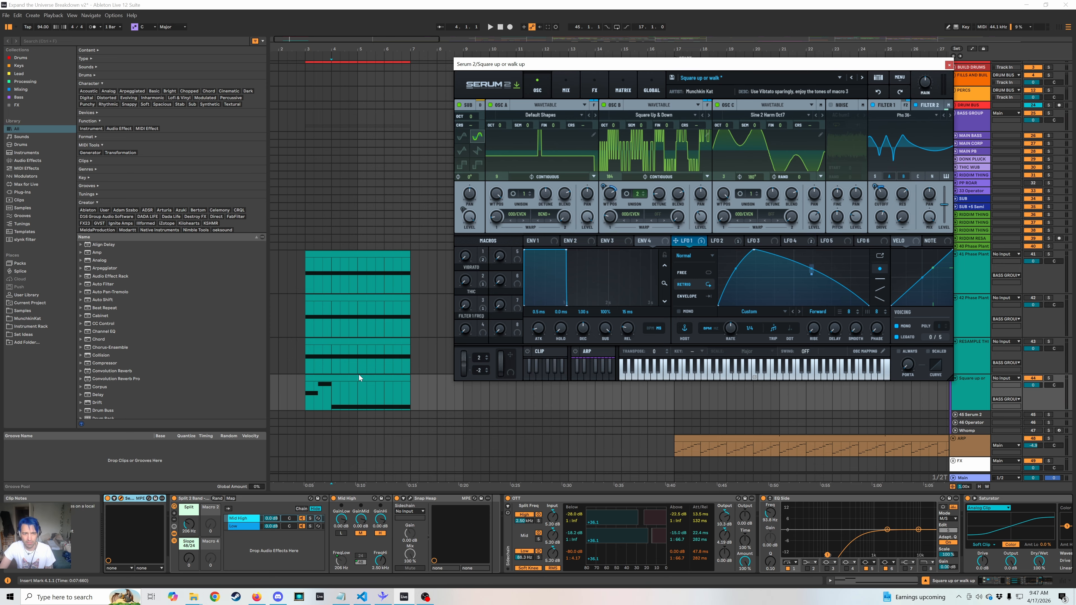
click(332, 391)
key(space)
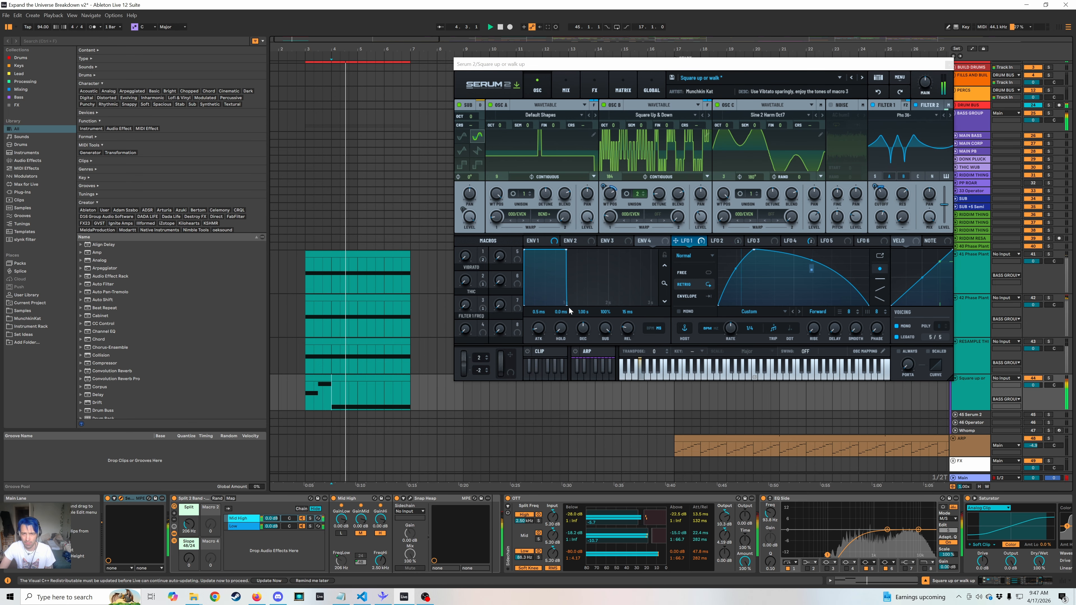
key(space)
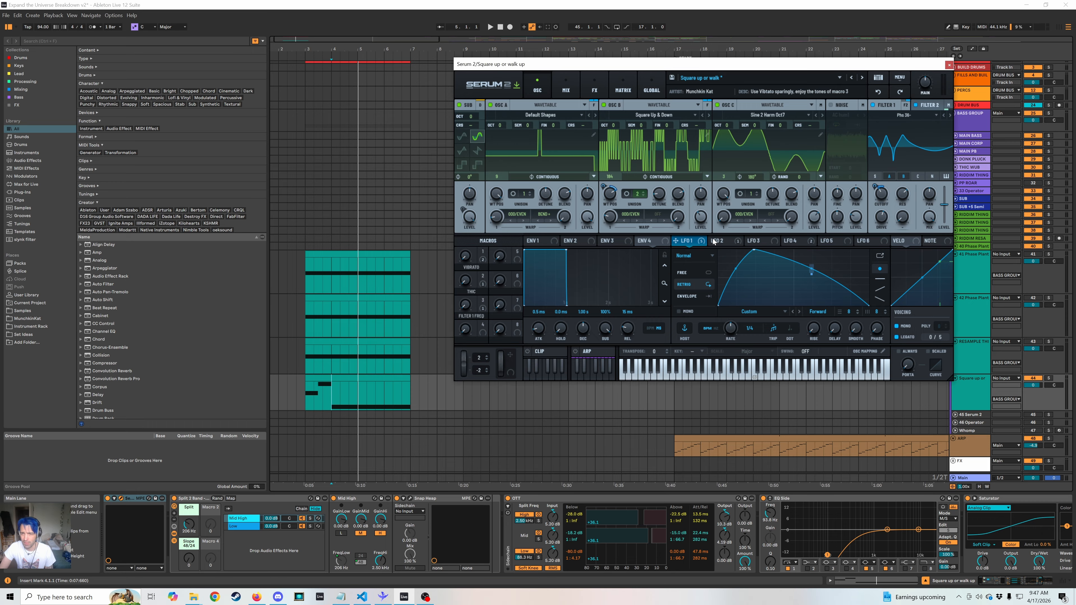
Show LFO 2 and turn off the bypass on its modulation of the sub oscillator's level.
click(795, 242)
click(712, 242)
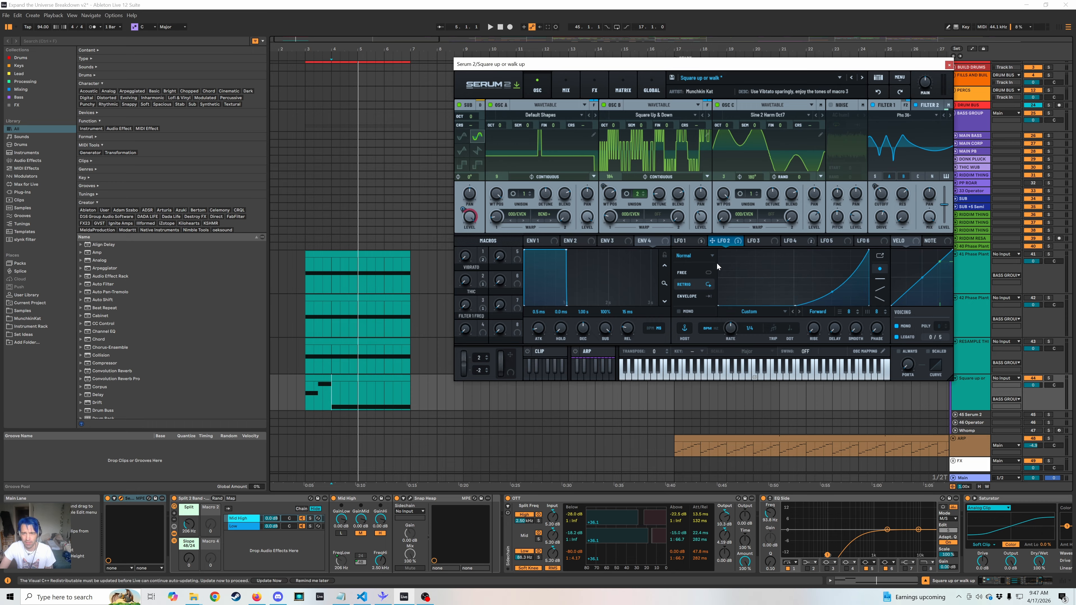
right_click(474, 218)
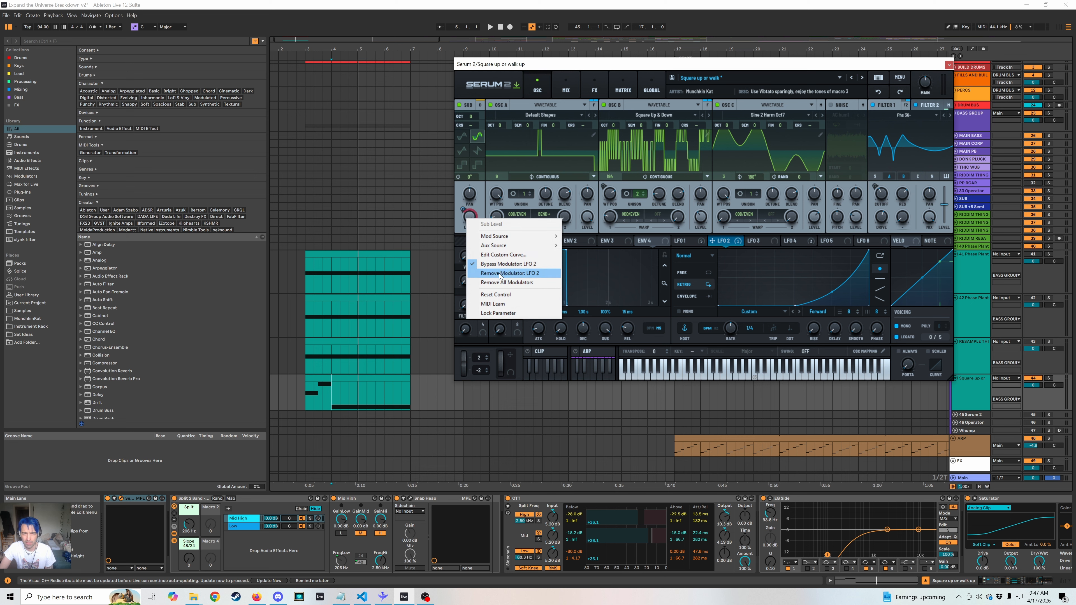
click(513, 267)
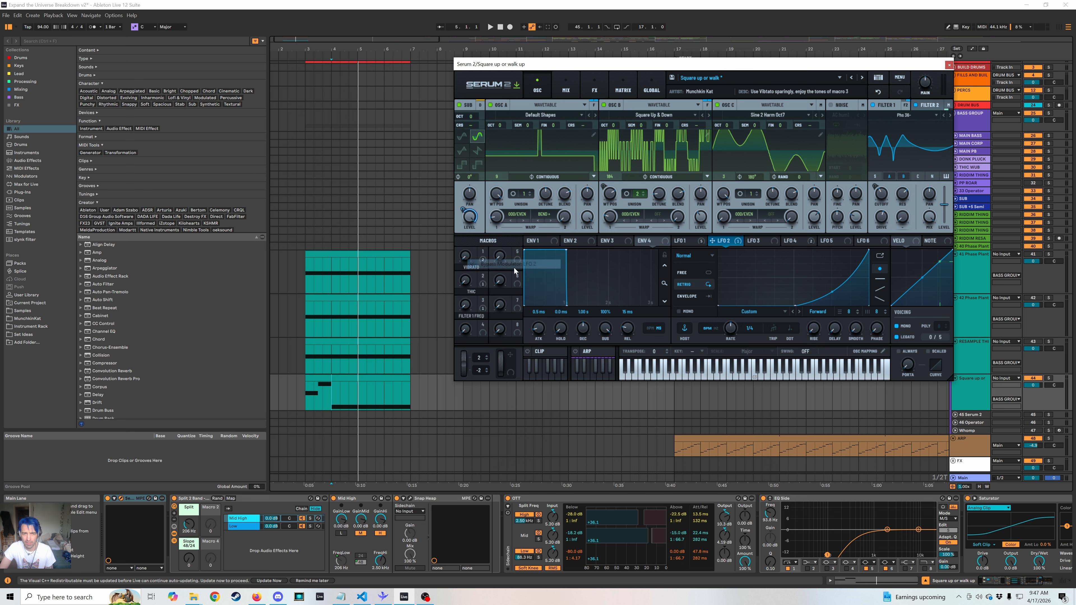
Open the SPAN analyzer on the Main track and play the bass from bar 4 to examine its low-end spectrum.
click(967, 480)
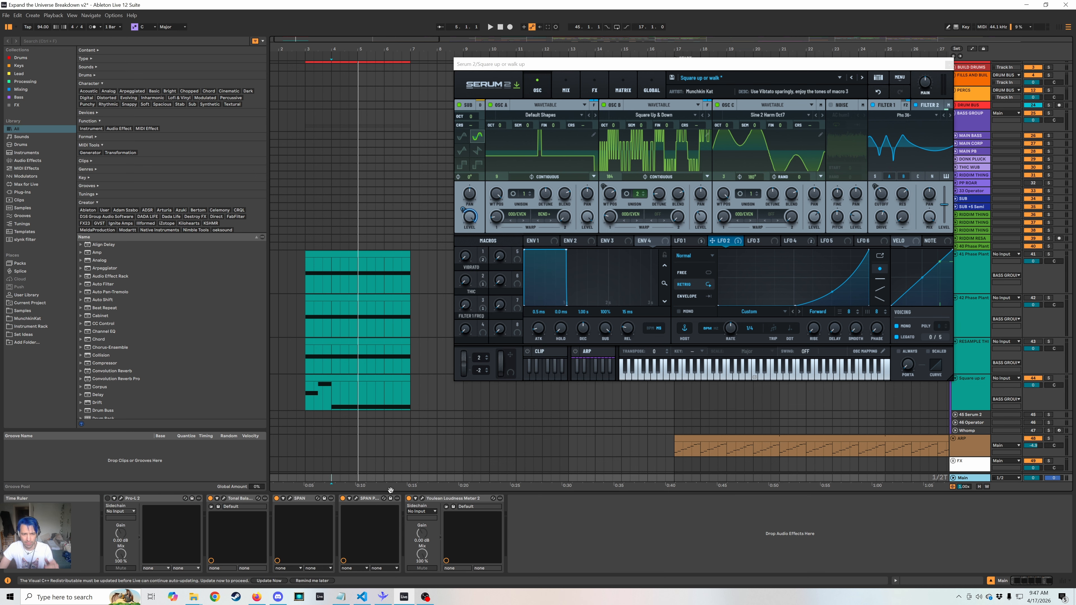
click(355, 499)
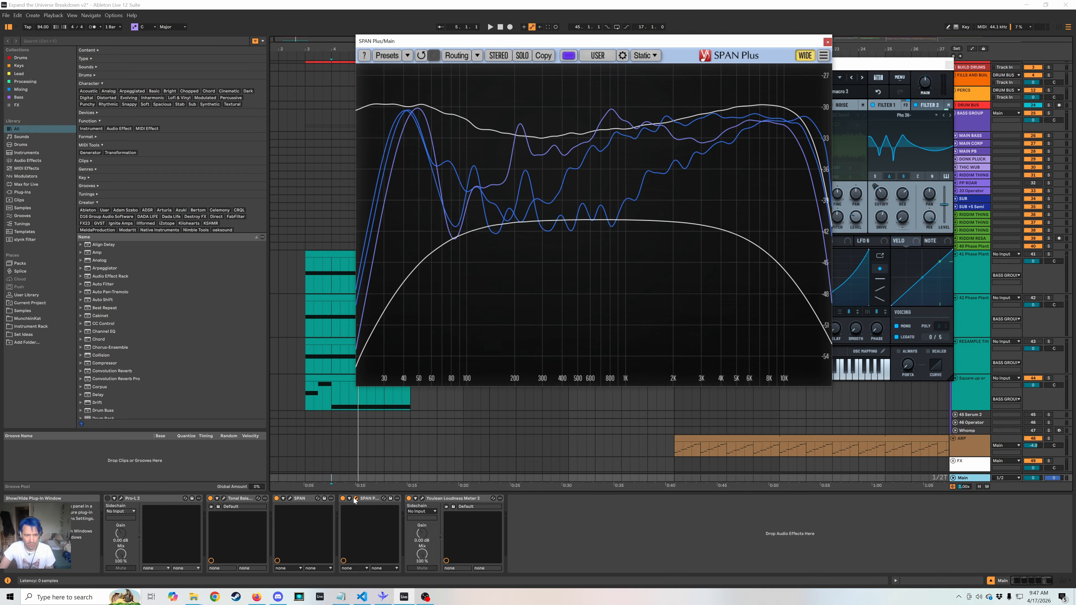
click(355, 499)
click(290, 498)
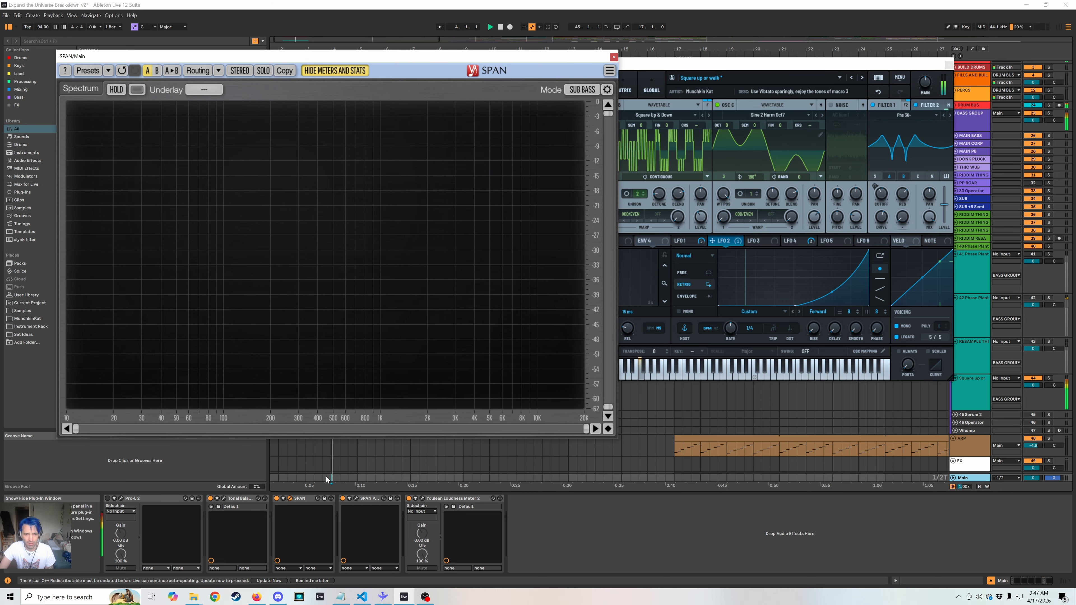
key(space)
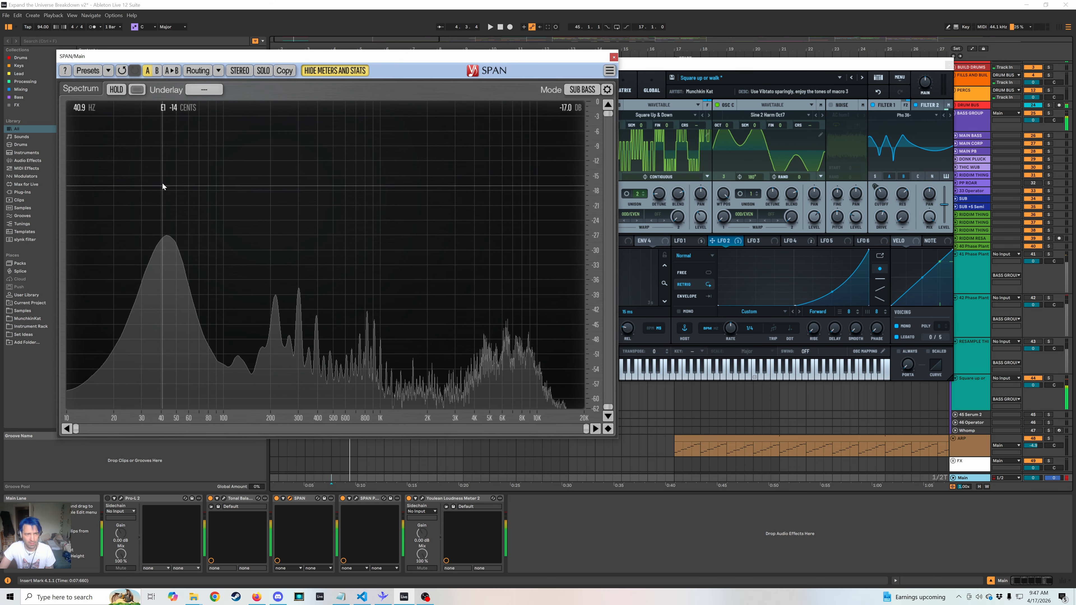
click(705, 67)
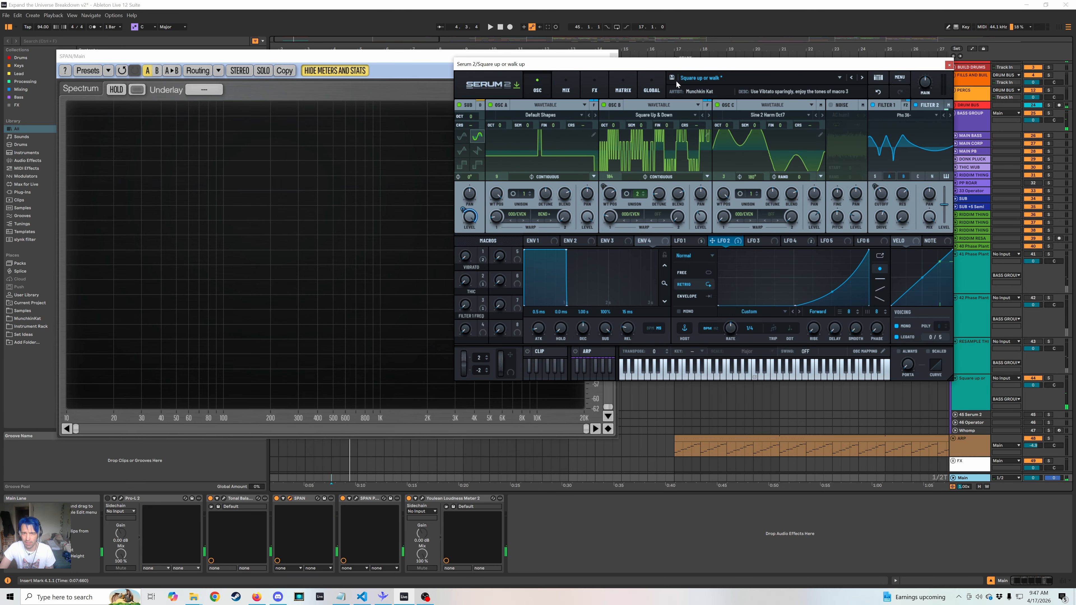
key(space)
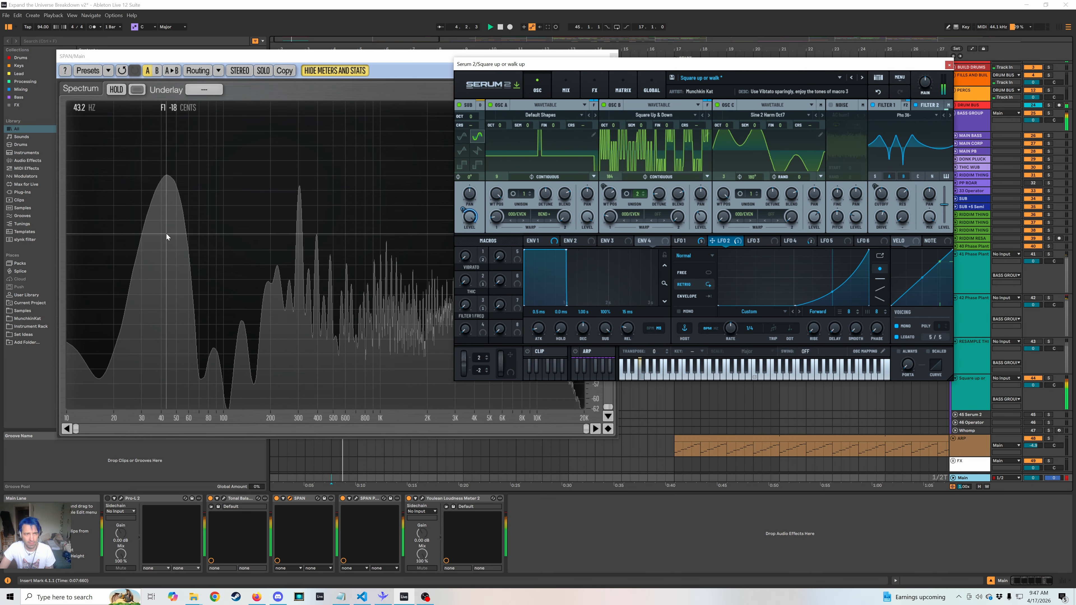
key(space)
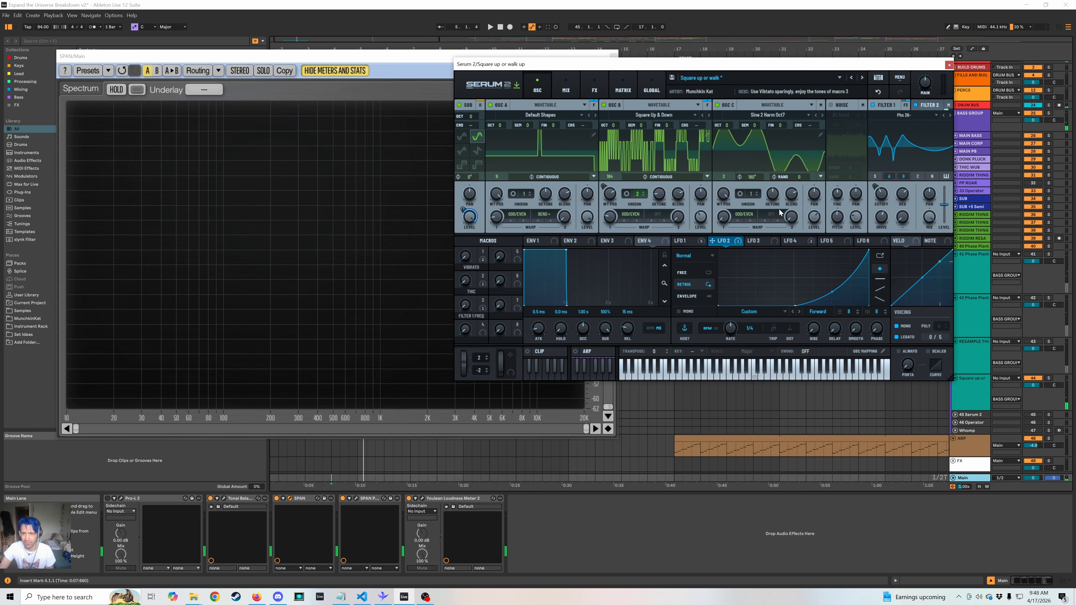
Show LFO 4 and review its destinations in the modulation matrix, returning to the oscillator view.
click(792, 242)
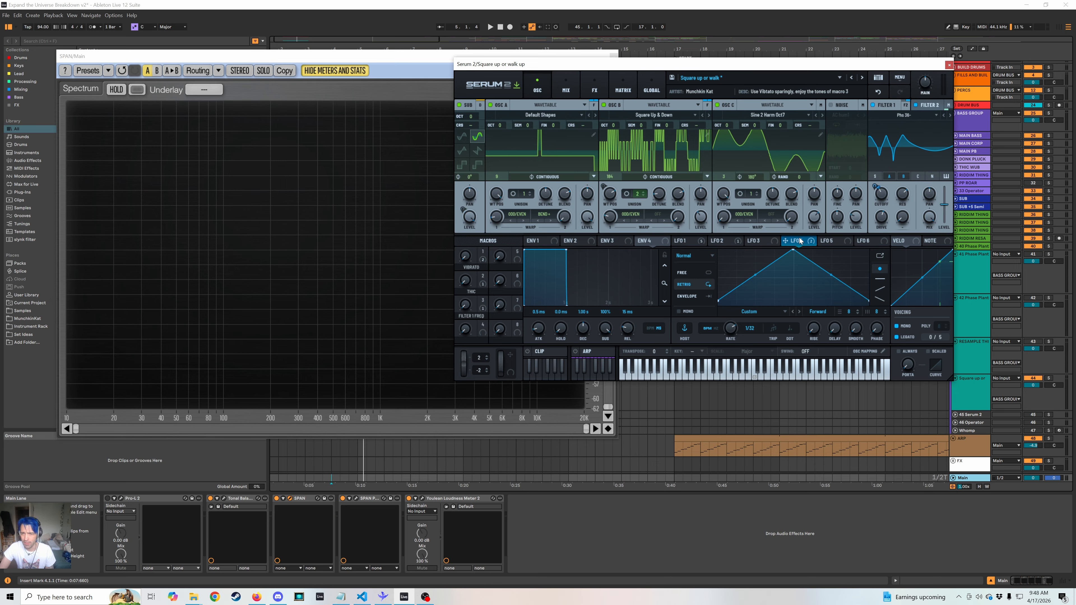
click(622, 87)
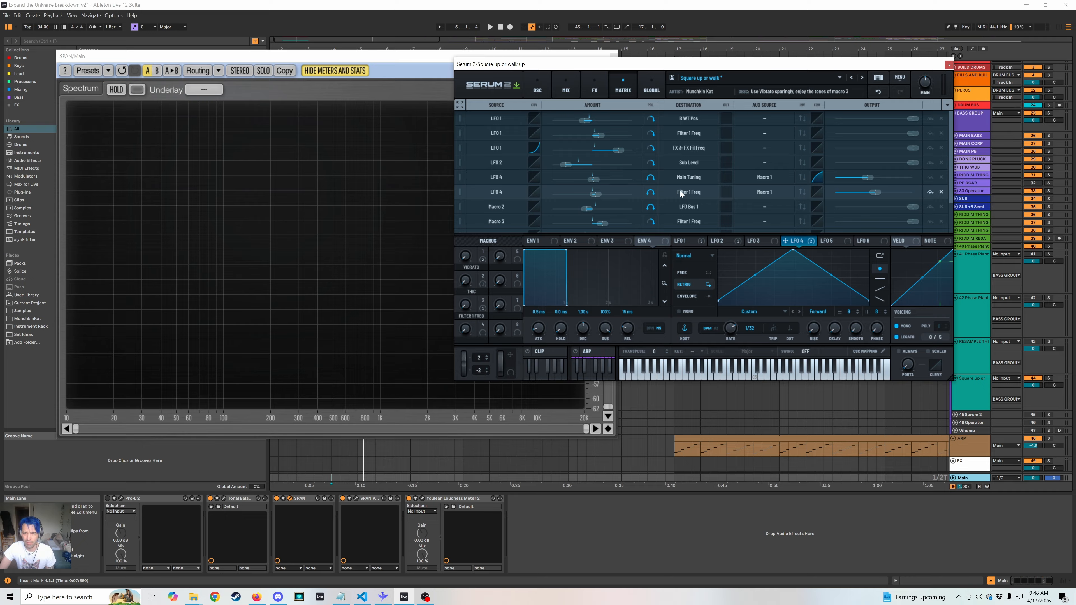
click(537, 85)
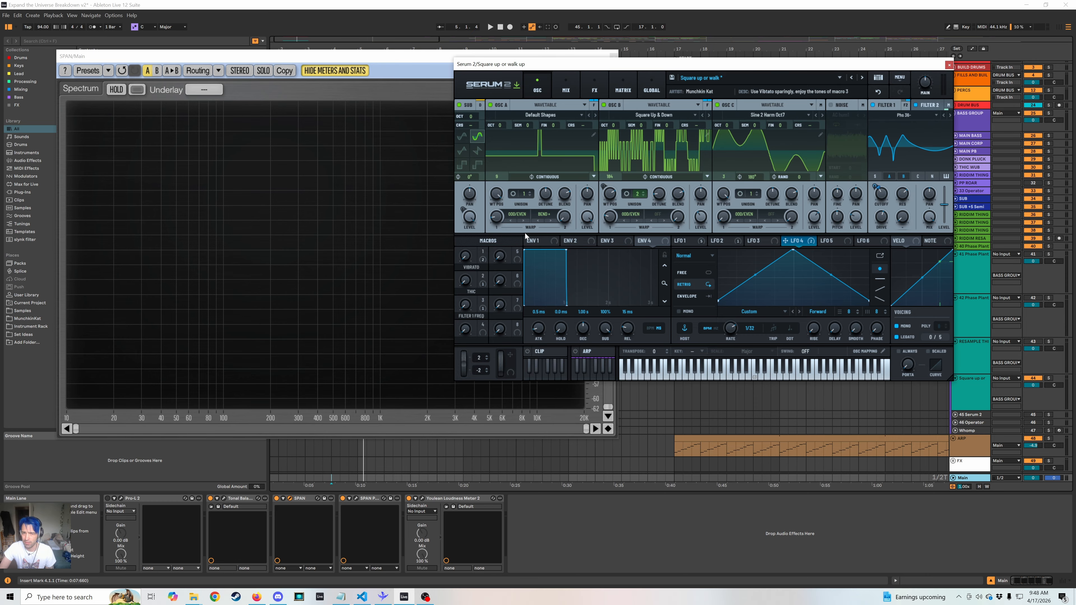
Sweep the VIBRATO macro up and back down while playing the bass to hear its effect.
drag(465, 255, 479, 188)
drag(449, 271, 458, 217)
key(space)
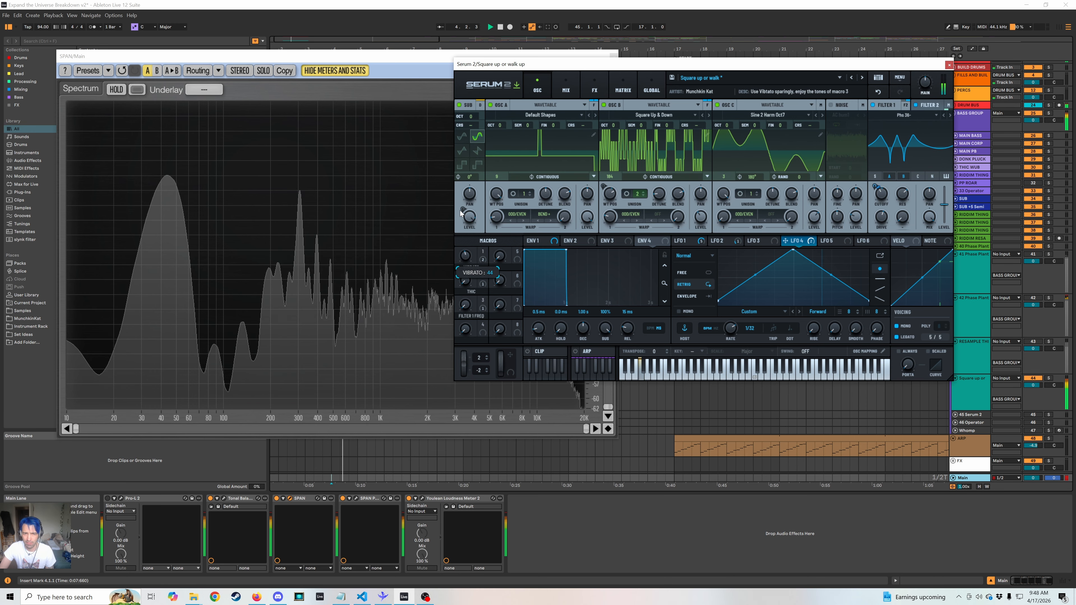
drag(464, 201, 432, 280)
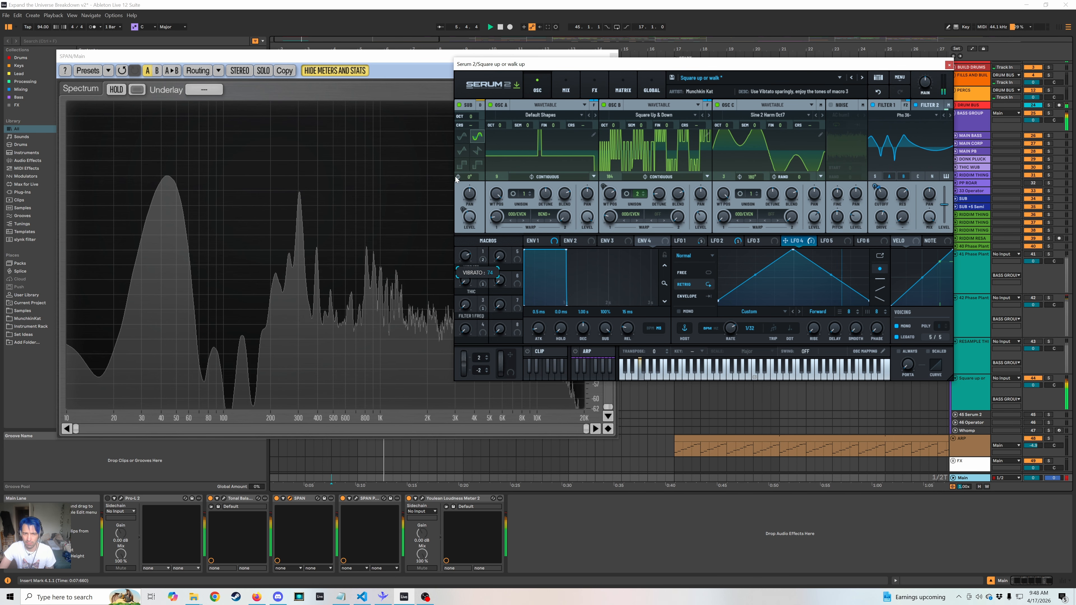
key(space)
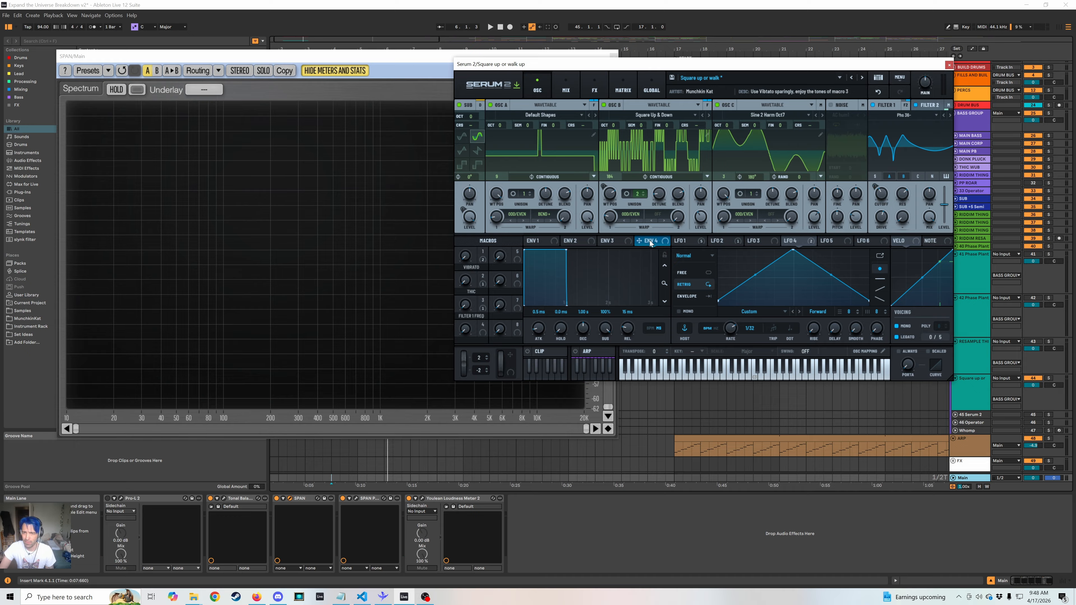
Show LFO 1, inspect Filter 1's cutoff modulators, and sweep the FILTER 1 FREQ macro while playing the bass.
click(682, 240)
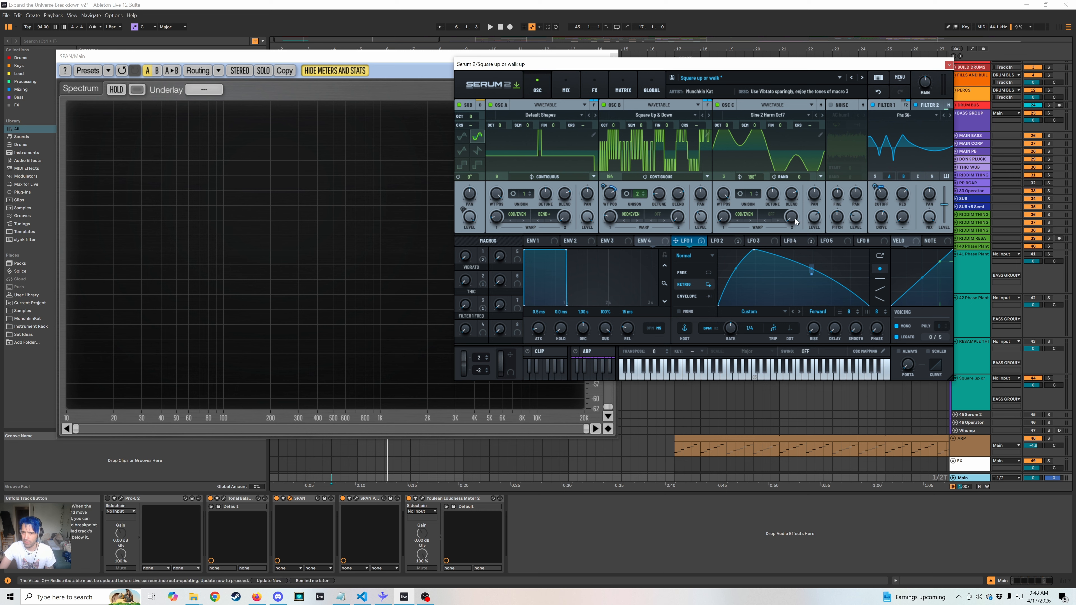
key(space)
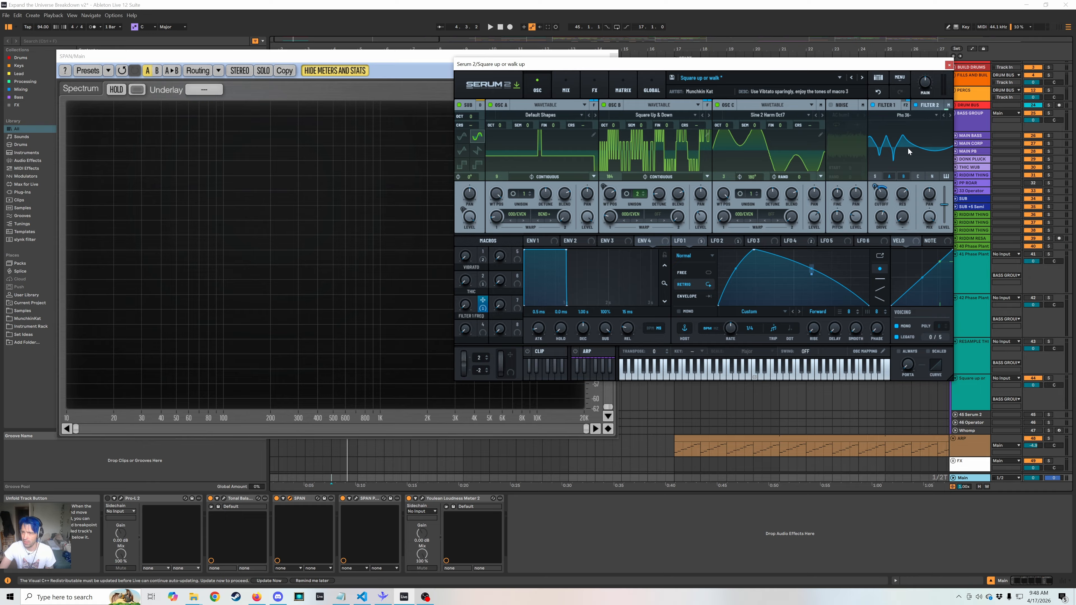
mouse_move(886, 203)
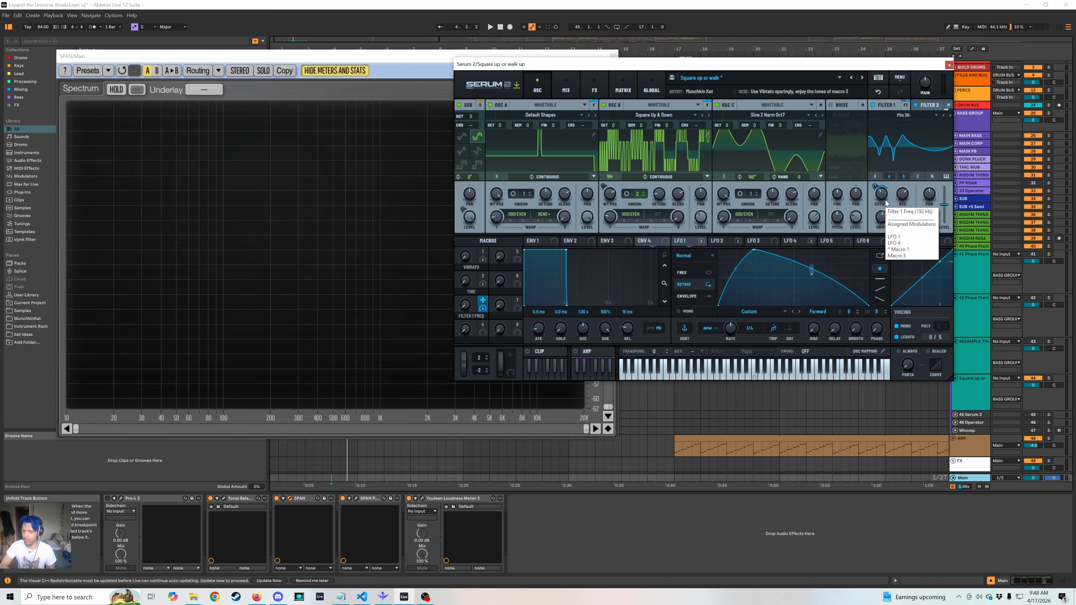
key(space)
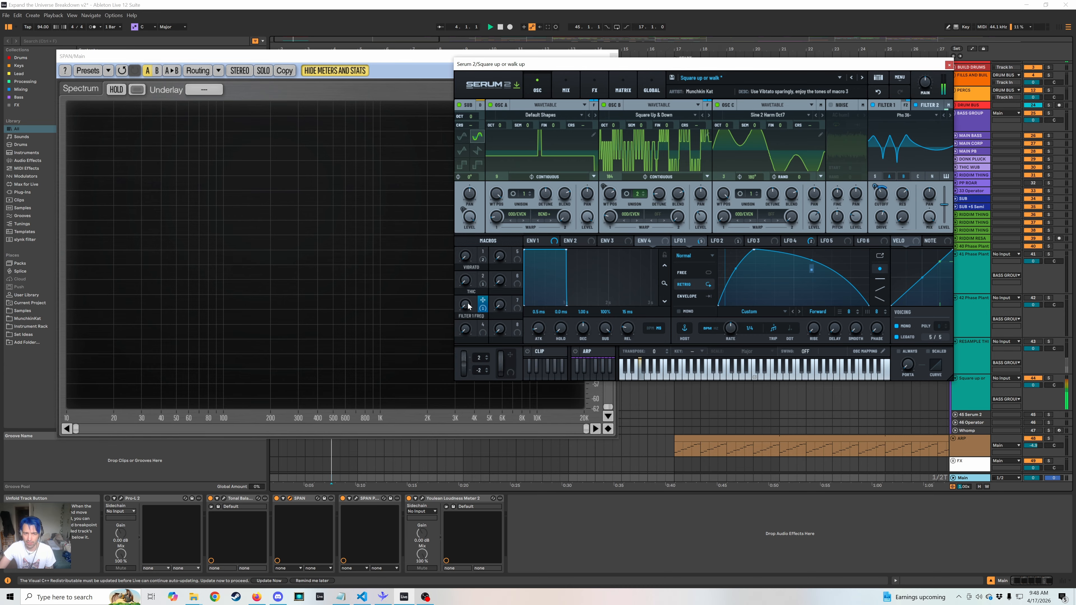
drag(468, 306, 446, 275)
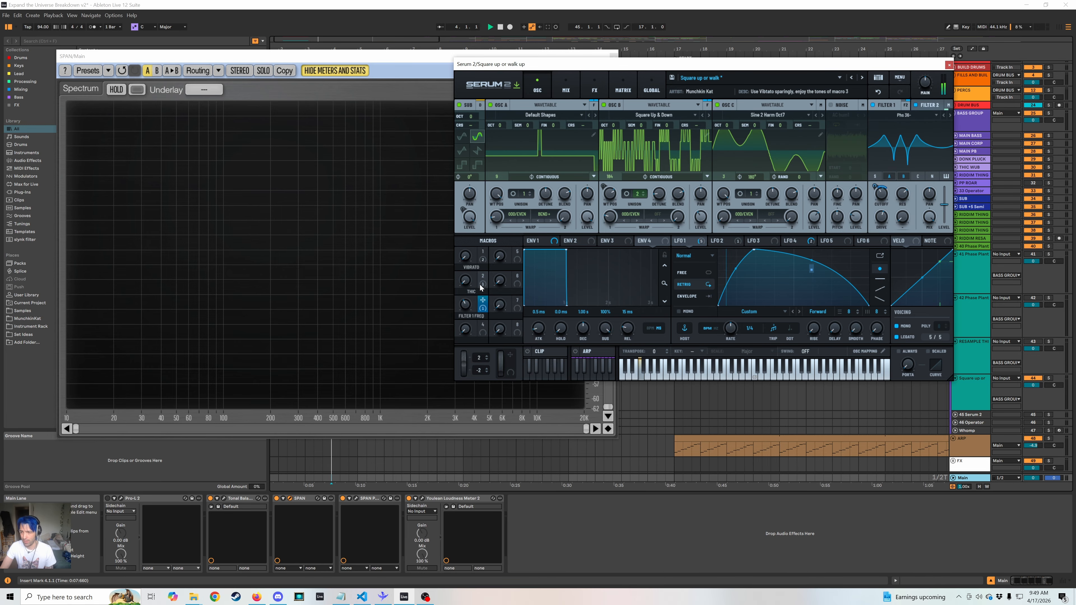
key(space)
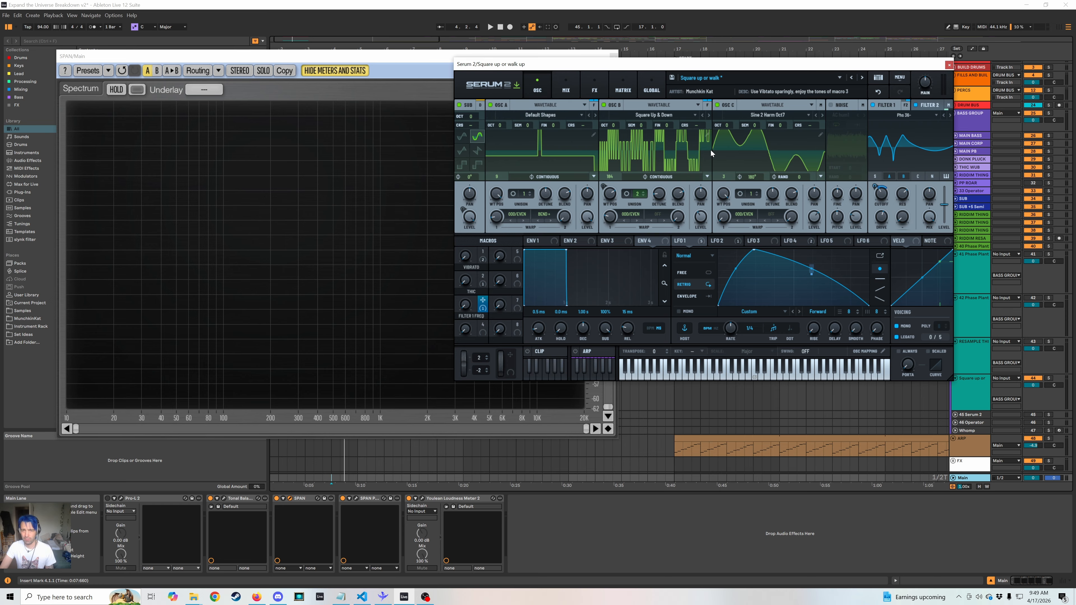
Review the patch's main effects chain from the splitter and distortion through the final filter, and close the Serum 2 window.
click(589, 88)
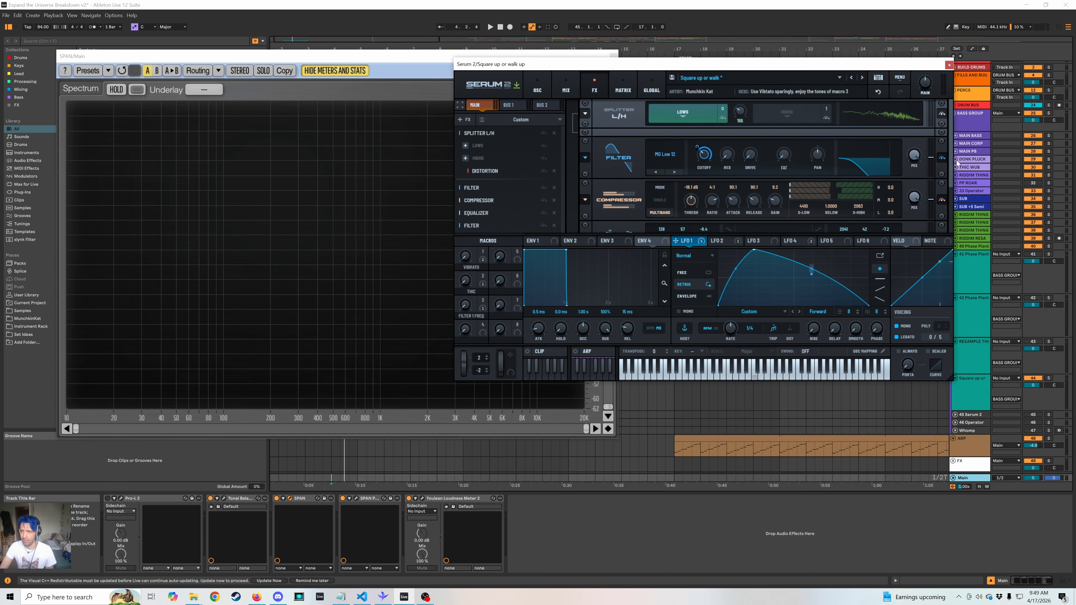
click(488, 171)
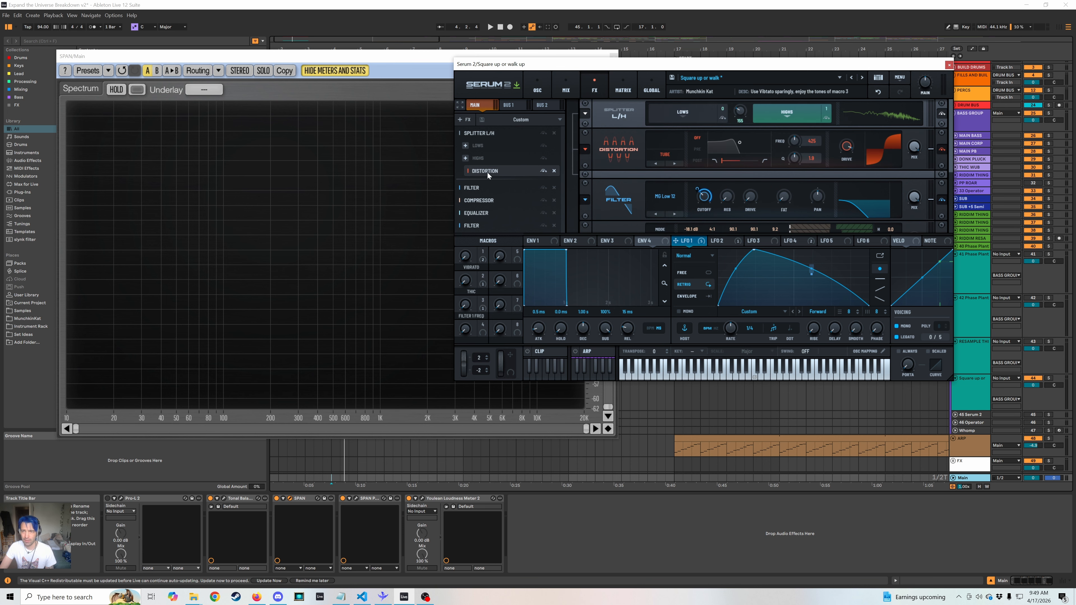
drag(951, 160, 938, 284)
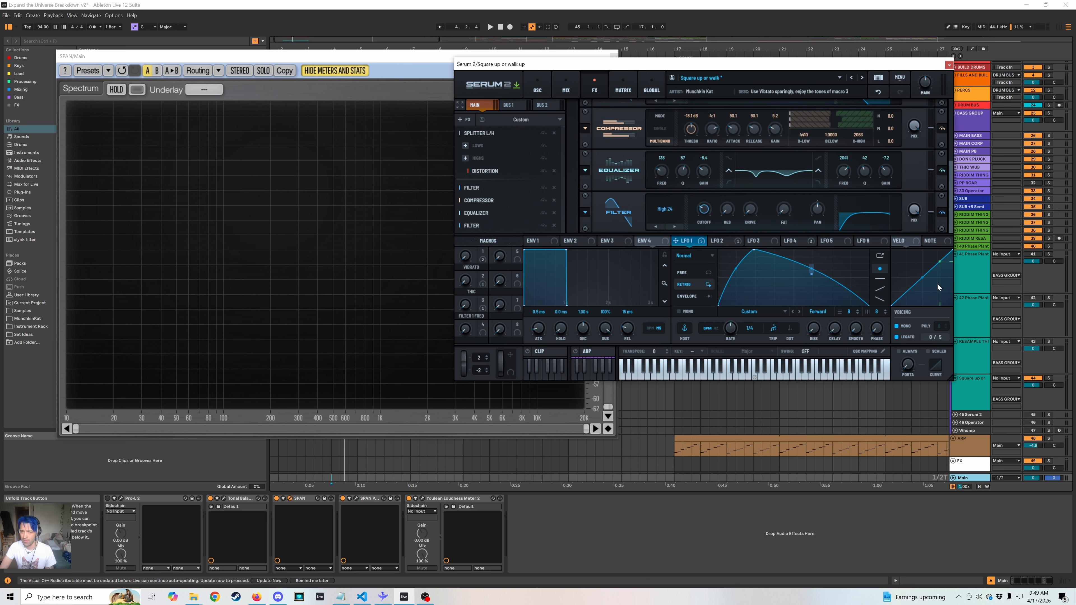
click(947, 66)
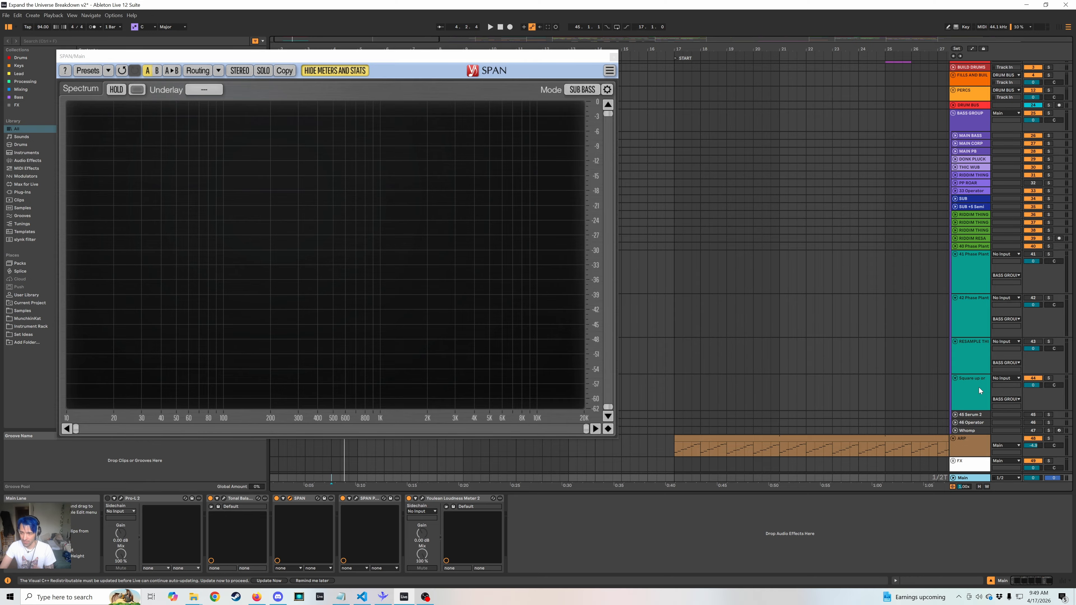
Show the 42-Phase Plant track's devices, unfold its first EQ rack, and activate this track in place of the "Square up" track.
click(970, 361)
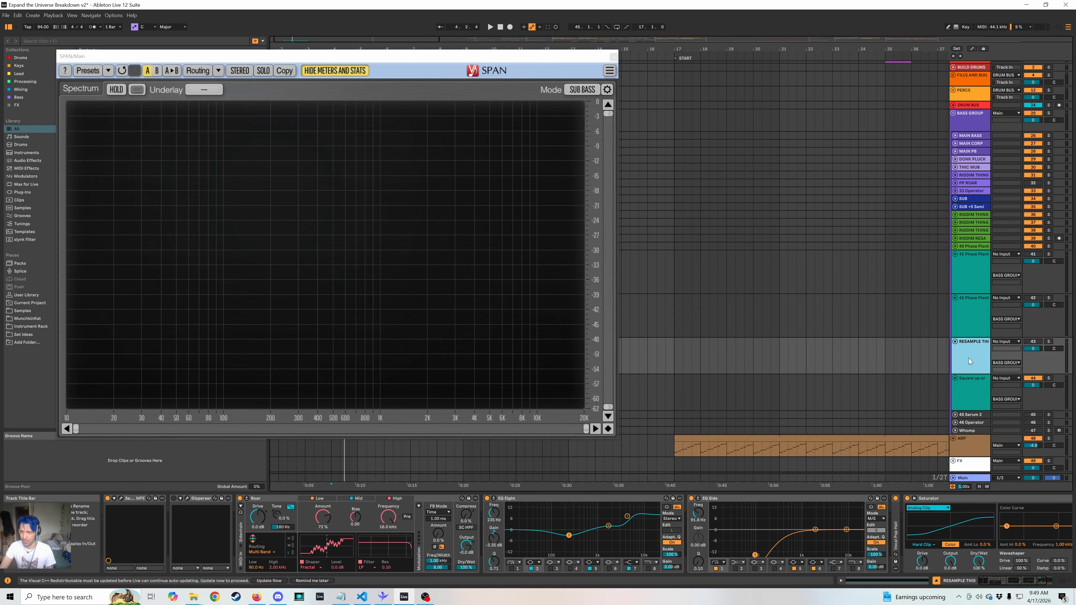
click(994, 331)
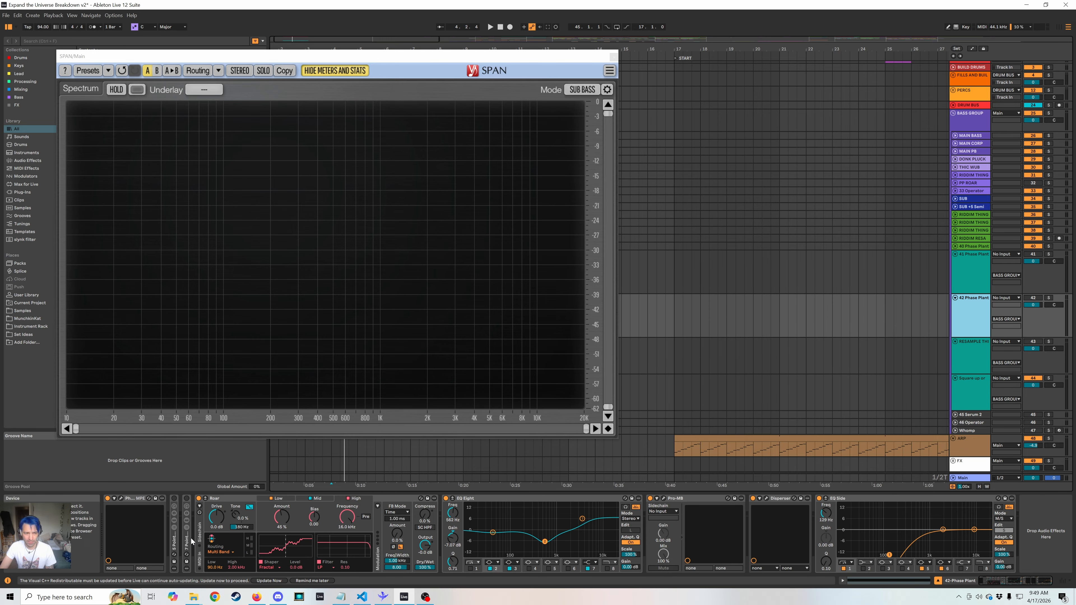
double_click(174, 541)
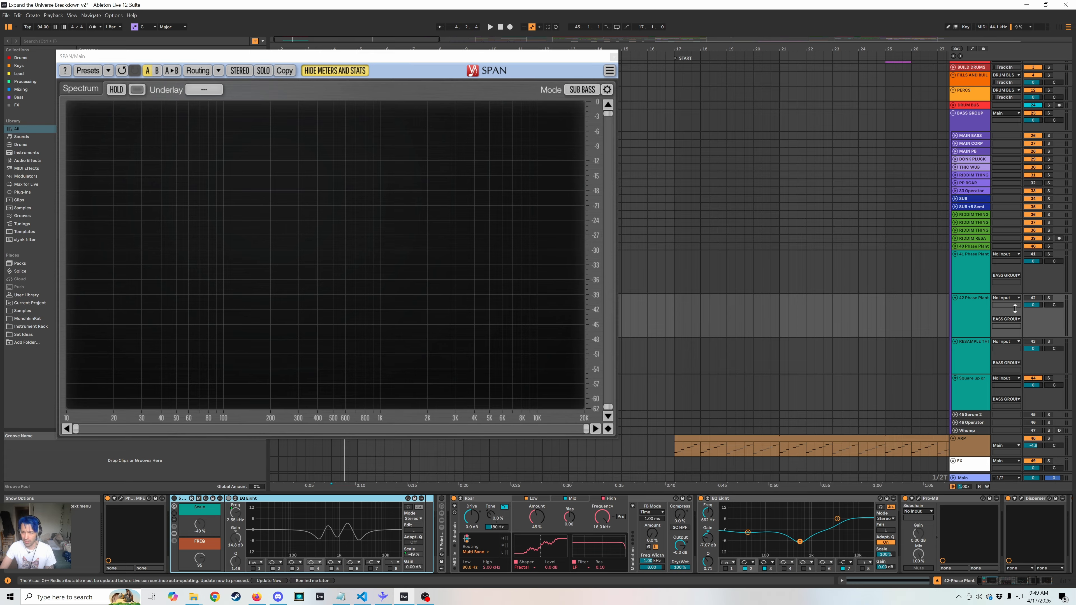
click(1048, 298)
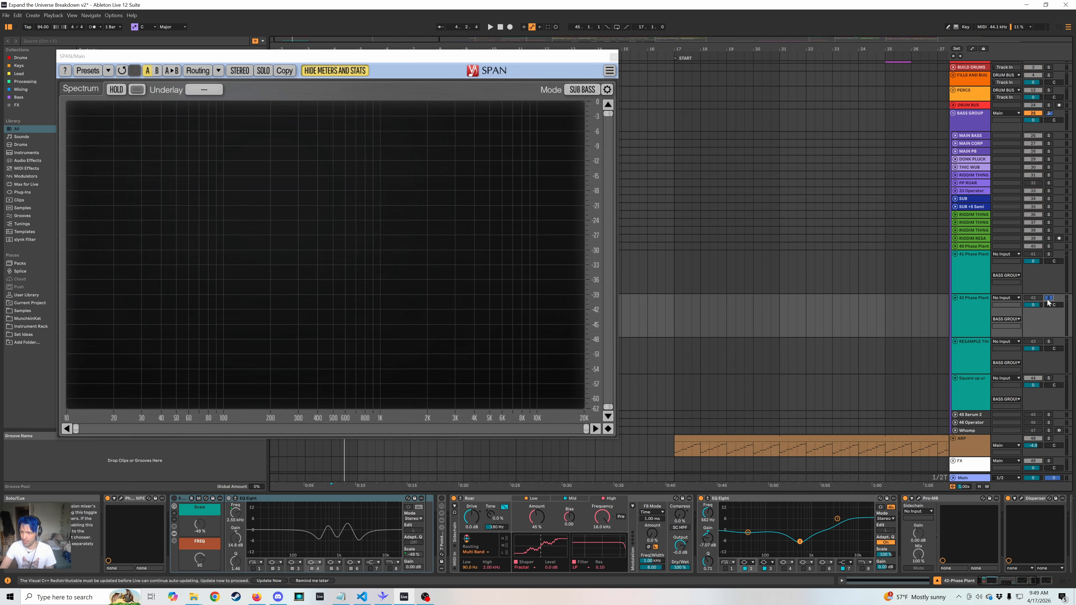
click(1048, 299)
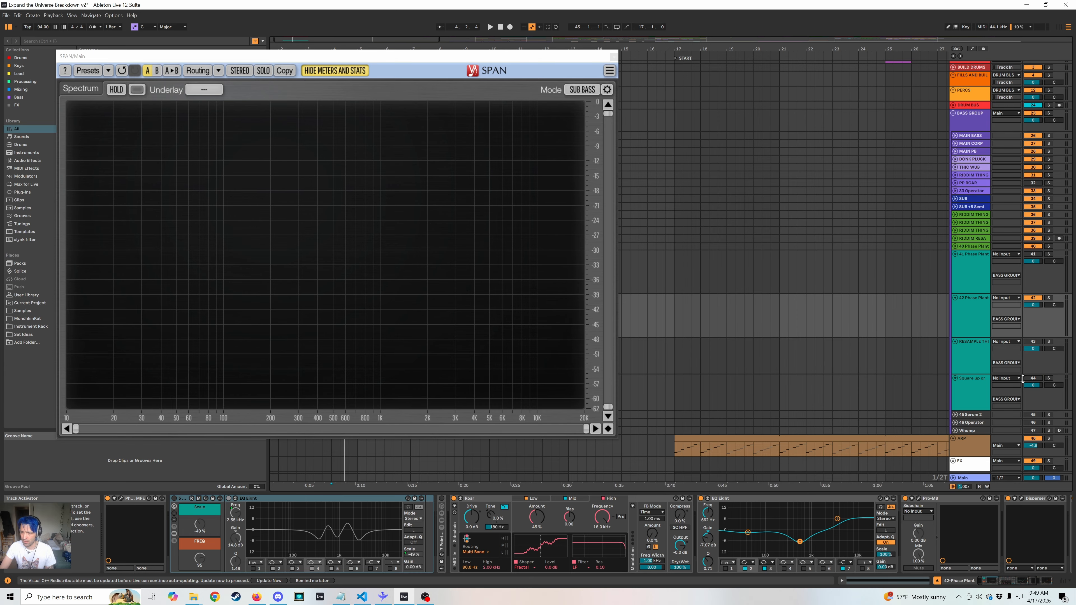
Move the SPAN analyser off the arrangement clips, select the 42-Phase Plant clip, and play the bass to view its spectrum.
drag(419, 62, 734, 41)
key(space)
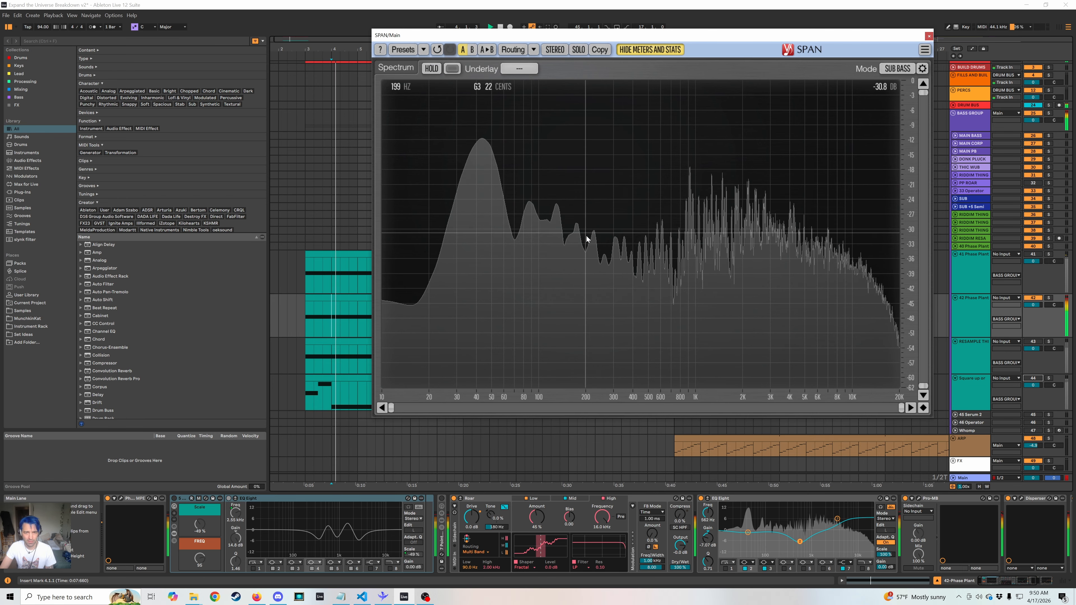
click(349, 298)
key(space)
key(space)
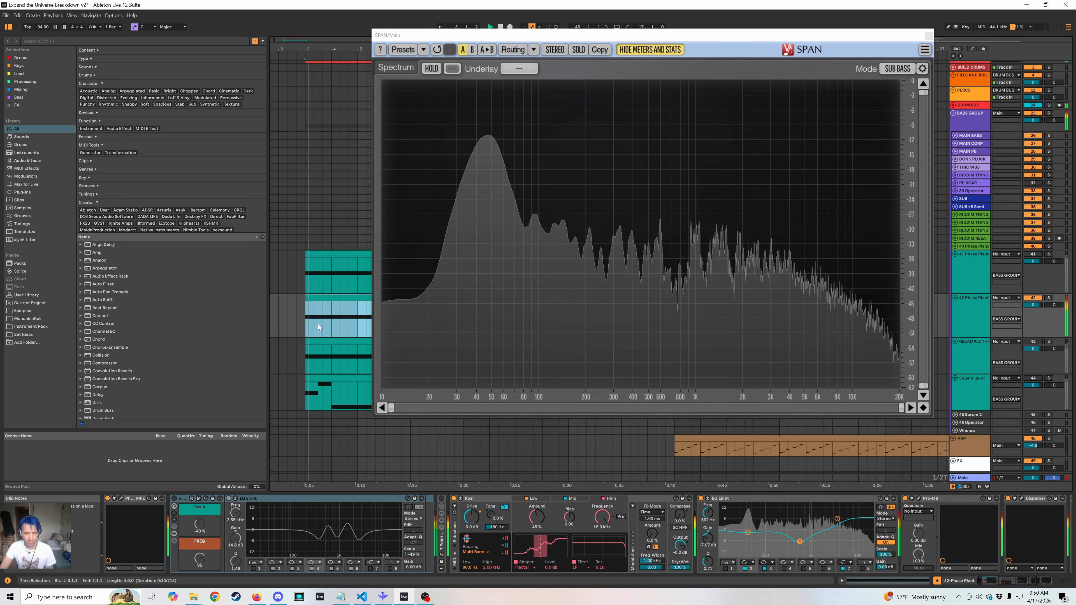
key(space)
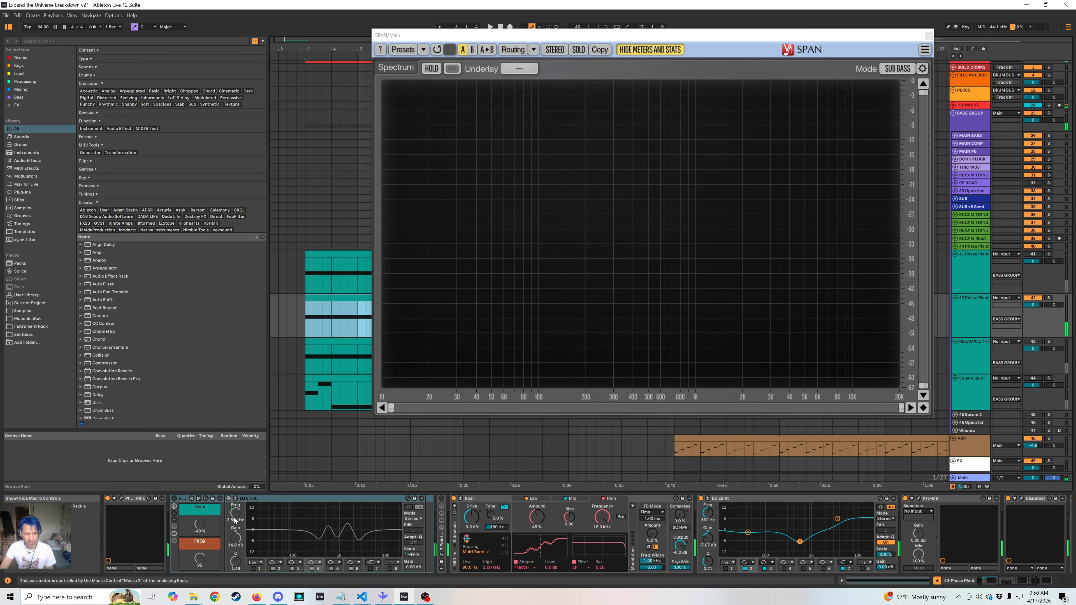
Review the Phase Plant patch on the 42-Phase Plant track, including its oscillator, filters, distortions, Disperser and LFOs, and close its window.
click(121, 499)
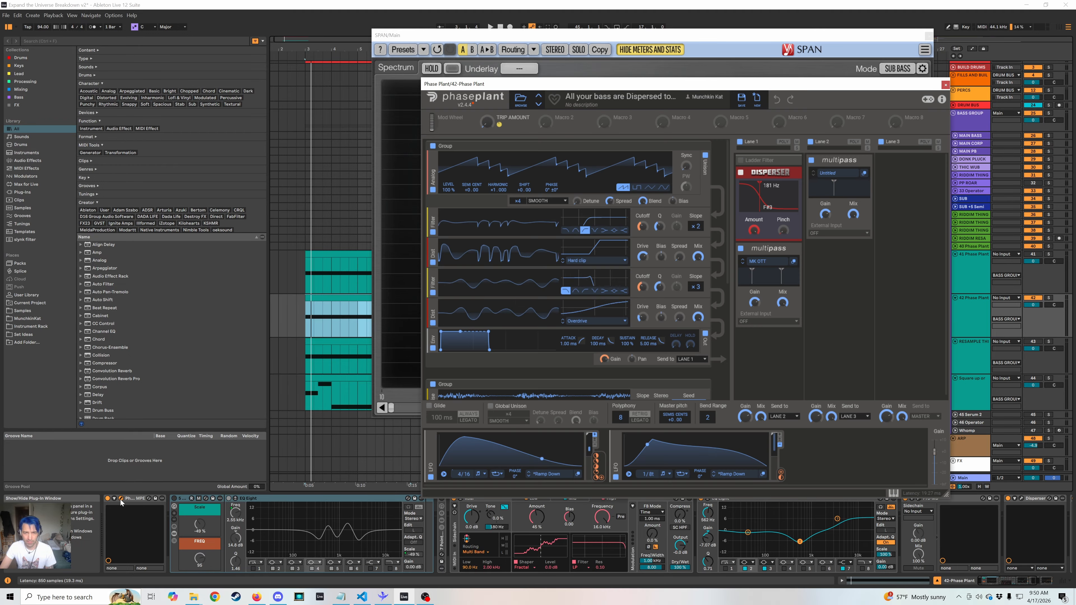
click(121, 499)
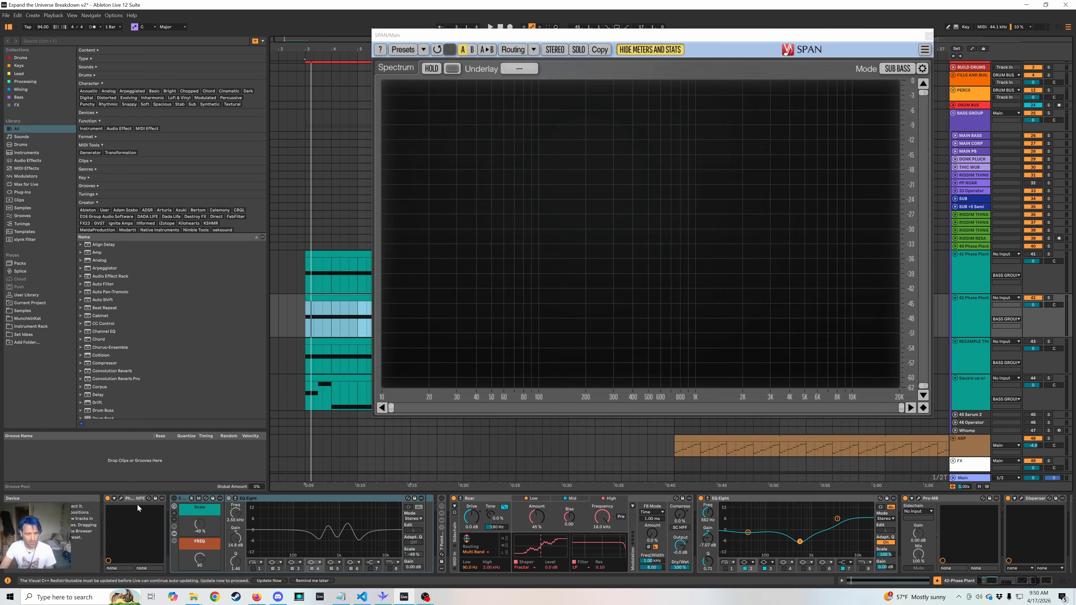
click(120, 498)
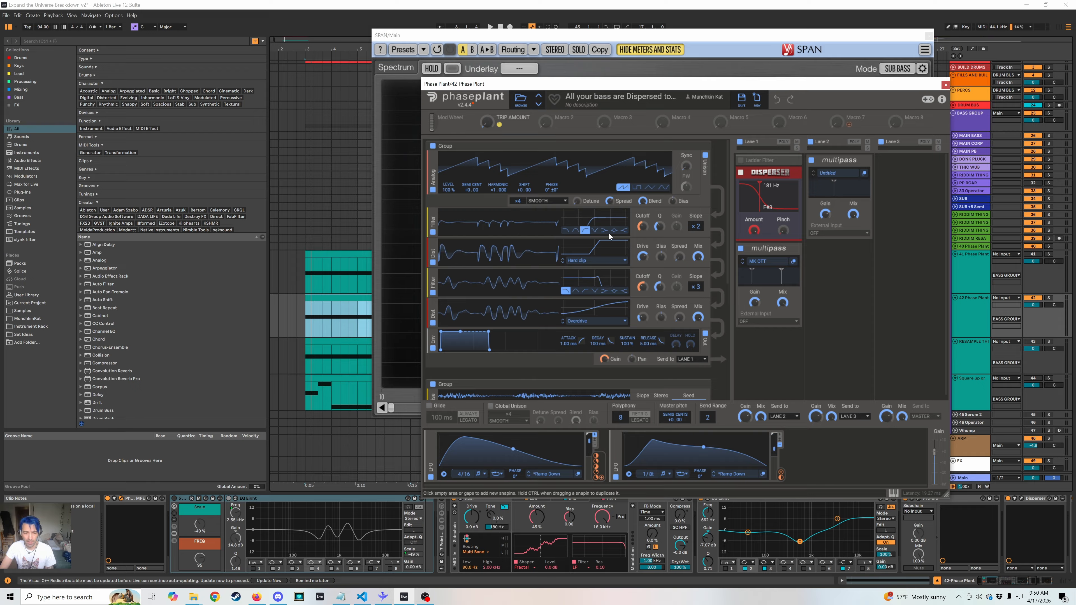
click(945, 84)
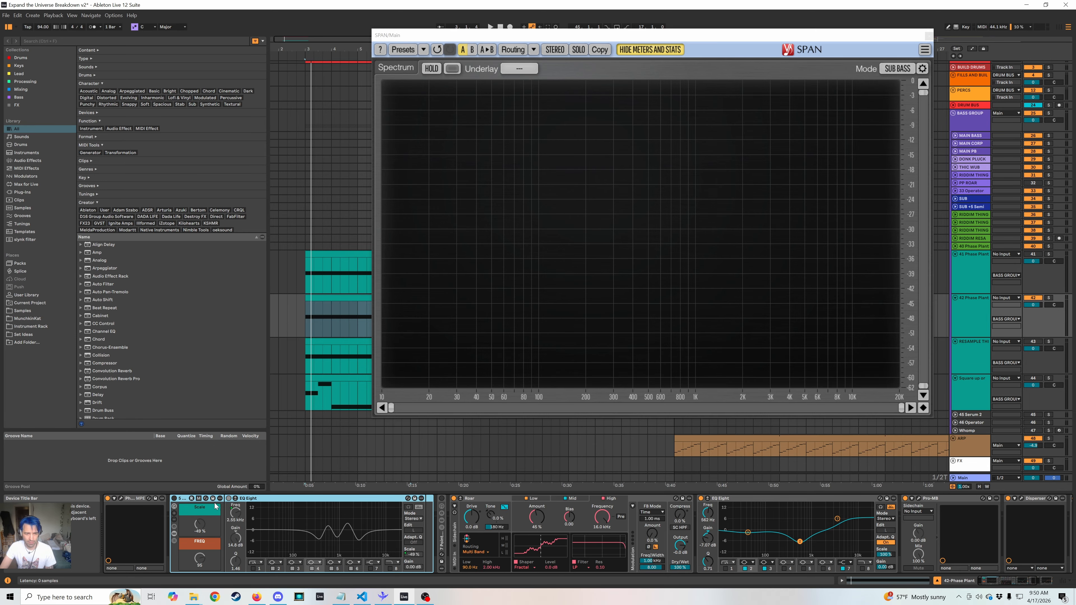
Enable the first EQ rack and sweep its Scale and FREQ macros while playing the bass to hear the moving peaks and notches.
click(174, 507)
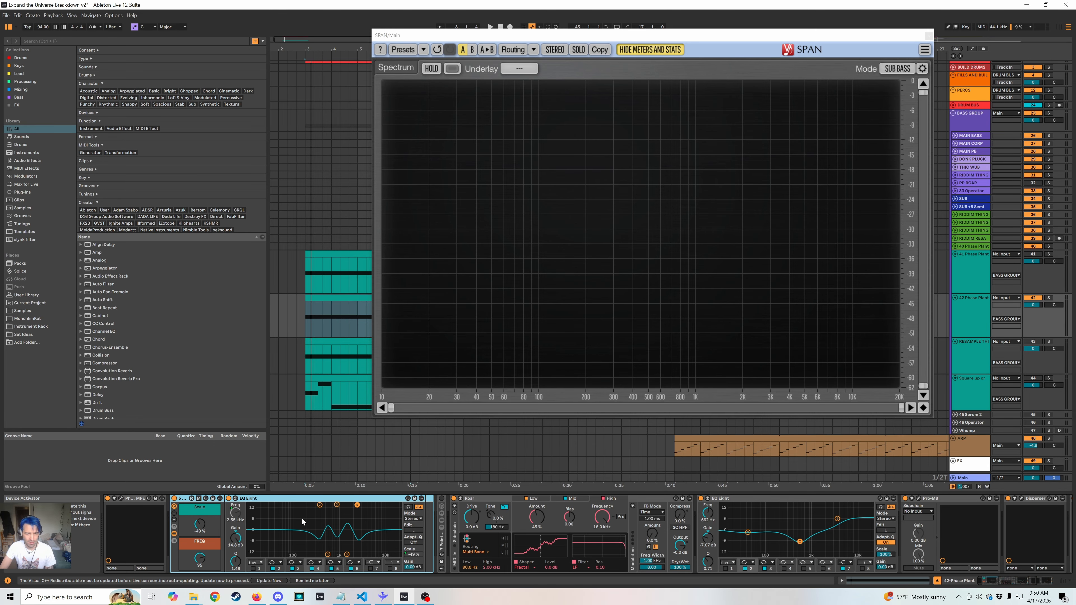
click(198, 511)
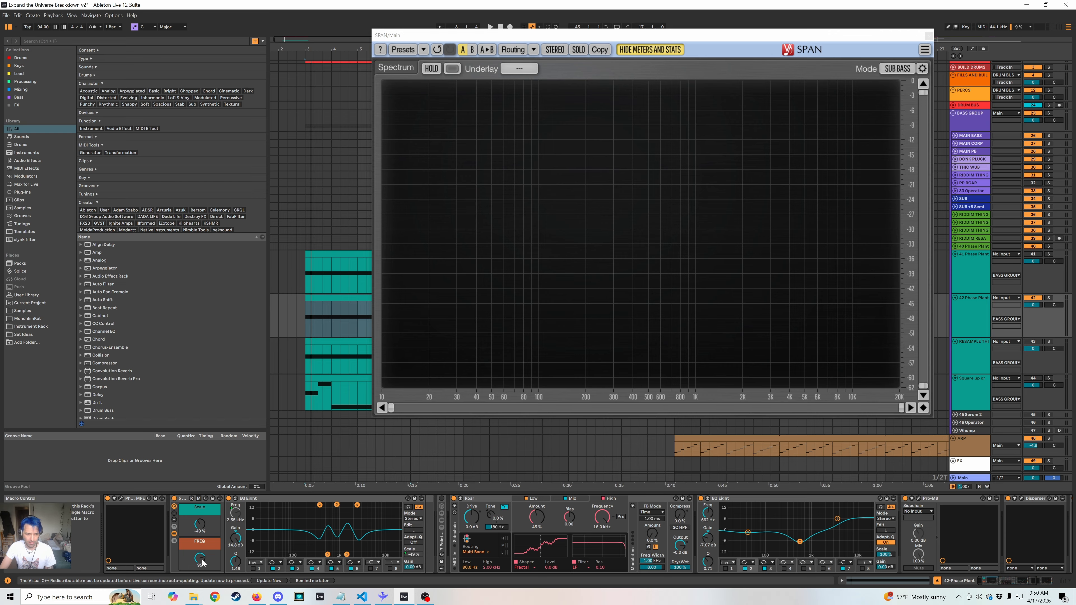
key(space)
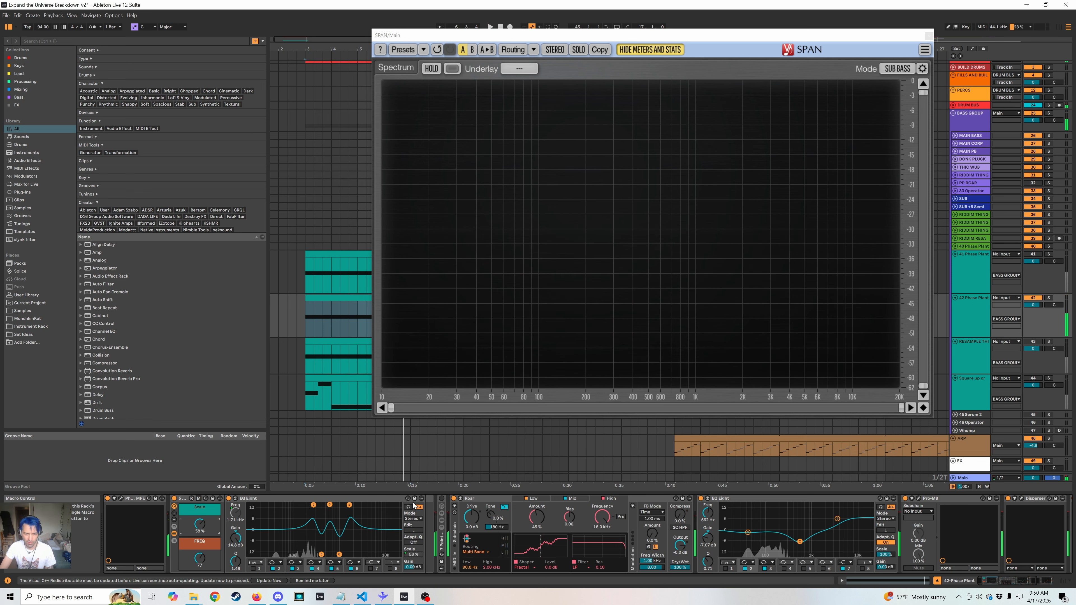
Unfold the second EQ rack, disable the first one, and set the second rack's Scale macro to -30% while playing the bass.
double_click(444, 547)
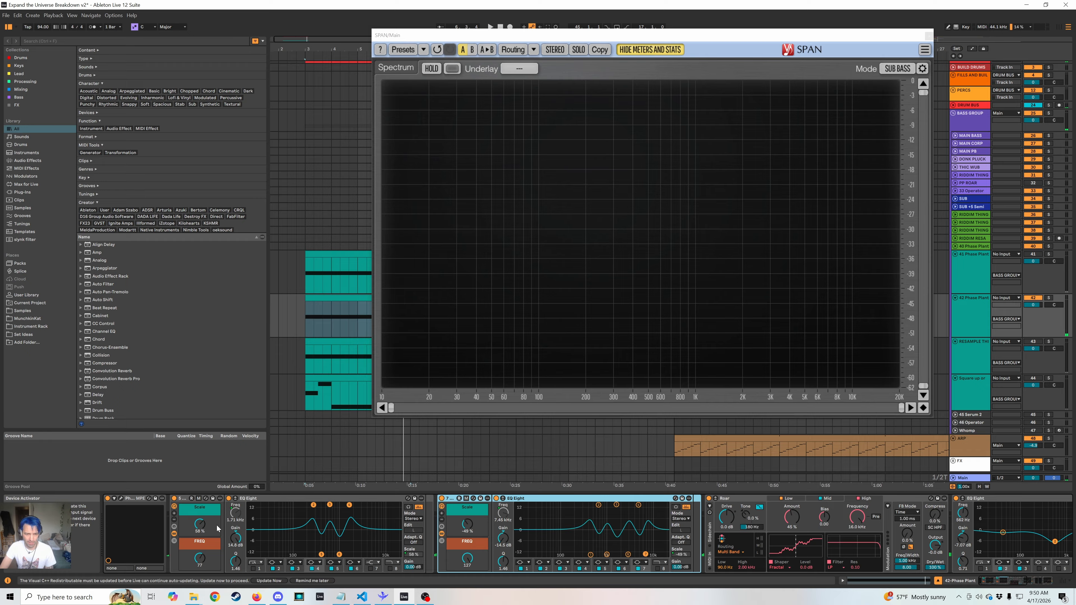
click(173, 498)
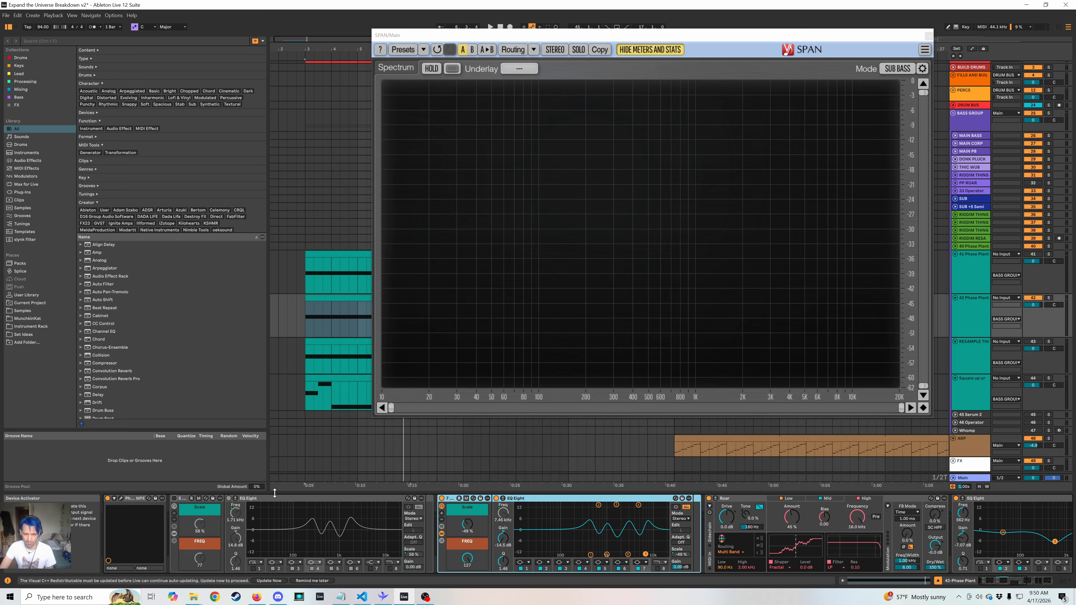
key(space)
mouse_move(468, 525)
mouse_down()
mouse_move(469, 490)
mouse_move(469, 564)
mouse_move(469, 517)
mouse_up()
key(space)
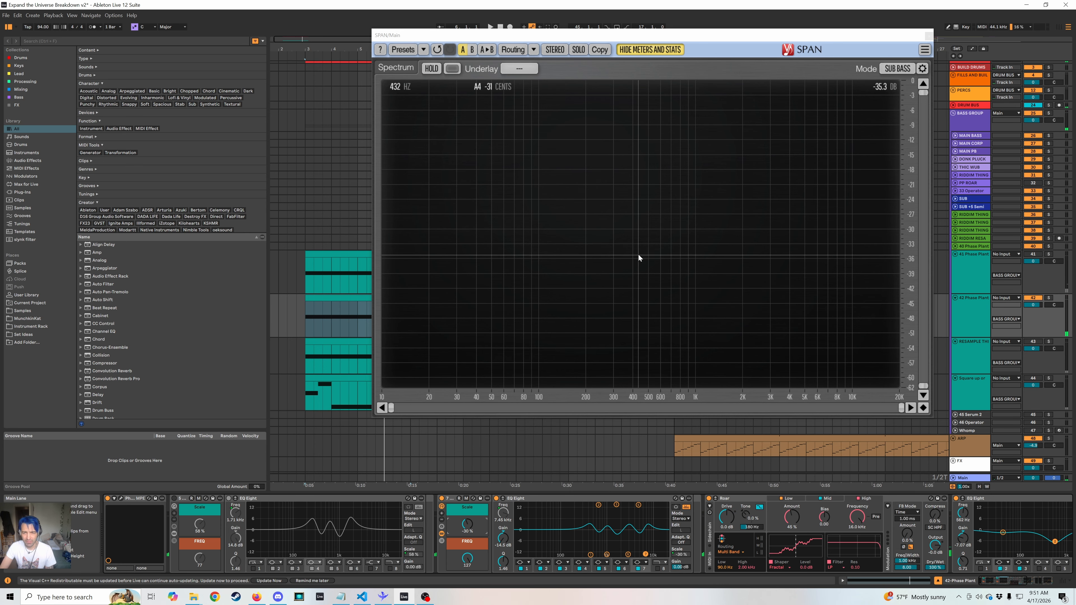
Close the SPAN window and look over the device chains of the "Square up" and RESAMPLE tracks.
click(929, 36)
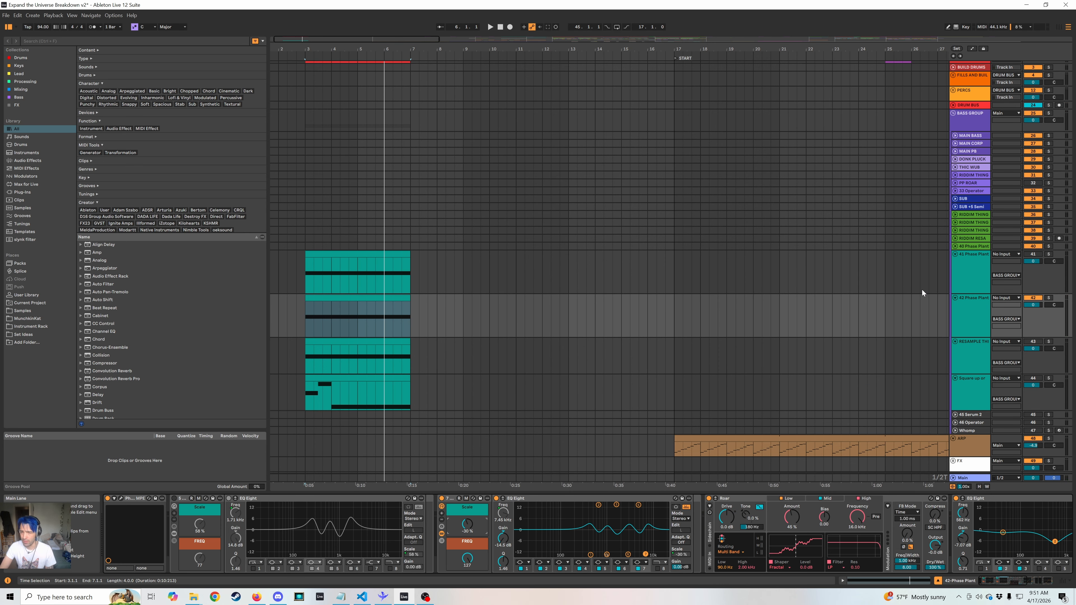
click(969, 406)
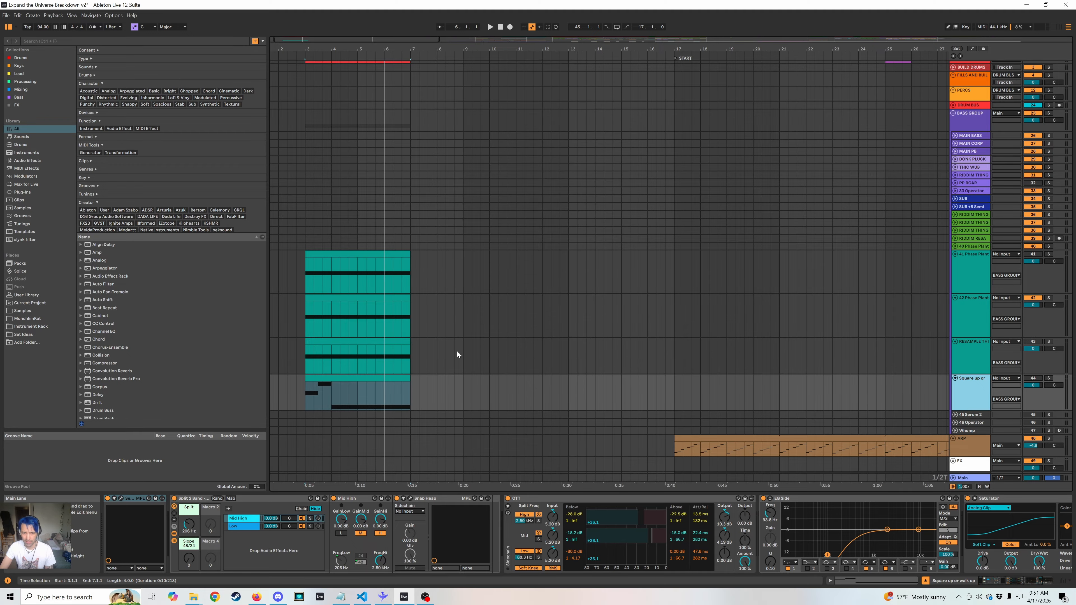
click(364, 339)
click(963, 390)
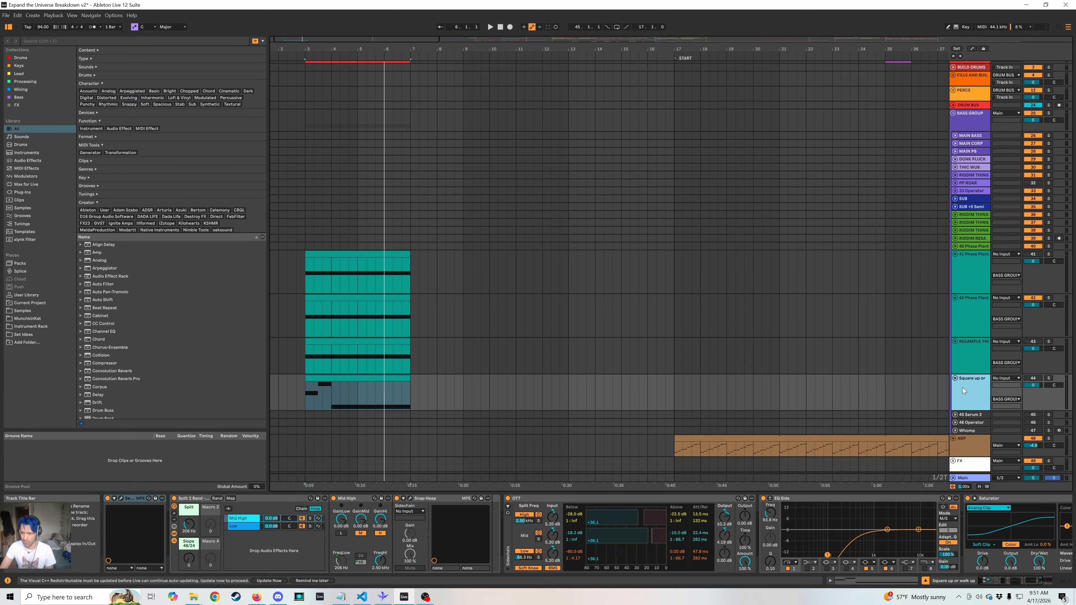
click(972, 351)
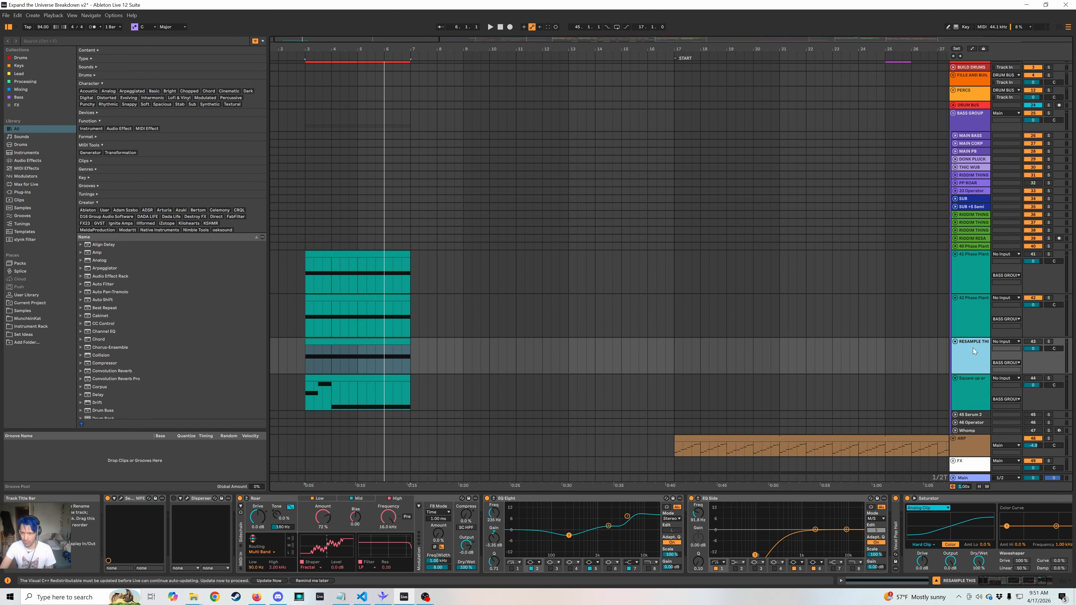
Duplicate the 41-Phase Plant track, disable OTT on the upper copy, and delete its two Erosion devices and the first EQ Eight.
click(968, 279)
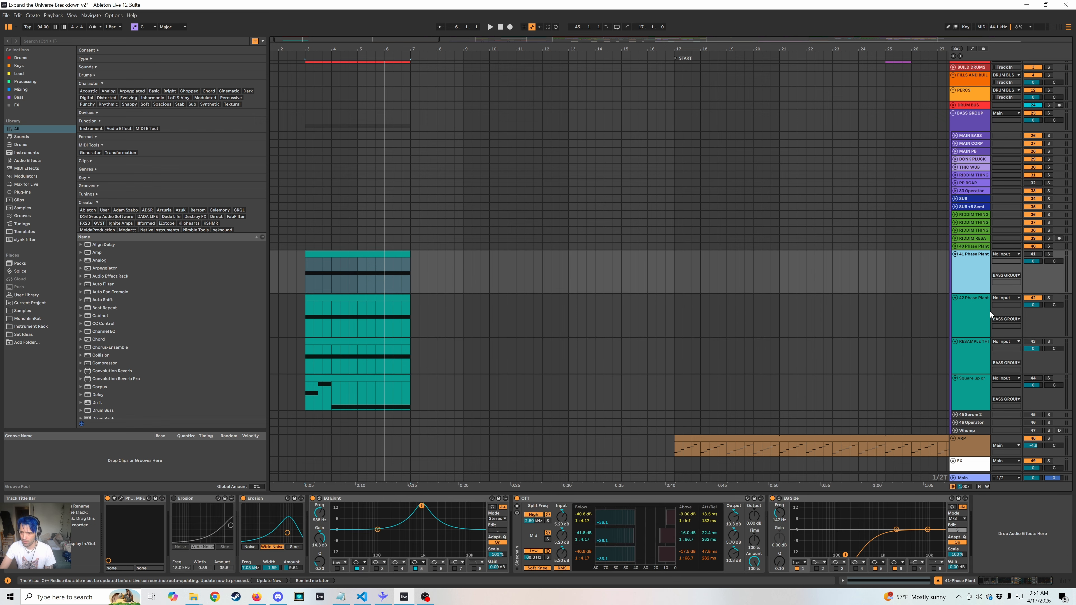
key(ctrl+d)
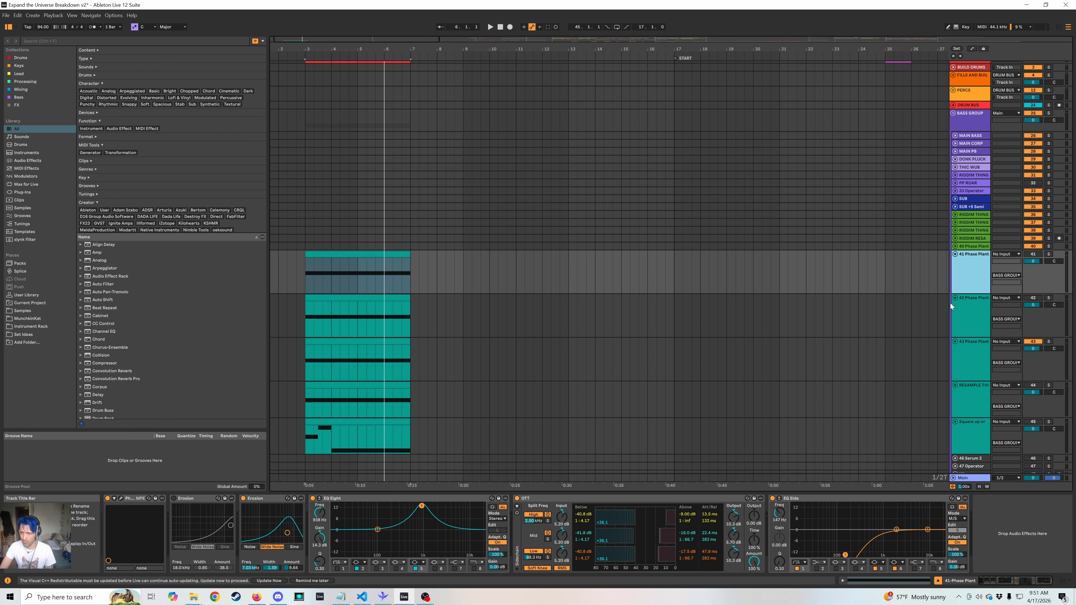
click(515, 501)
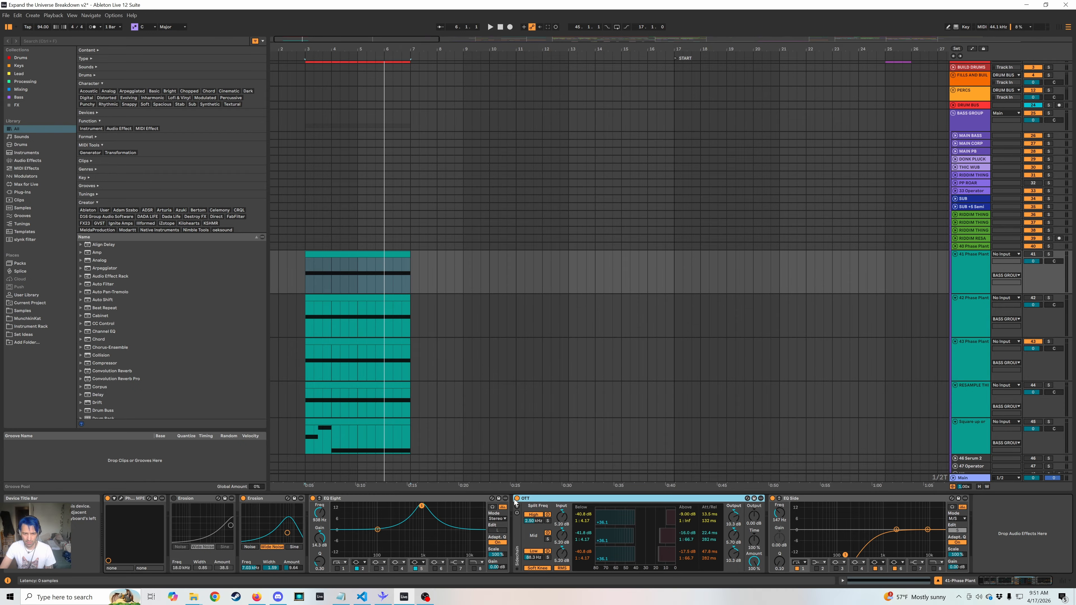
click(473, 497)
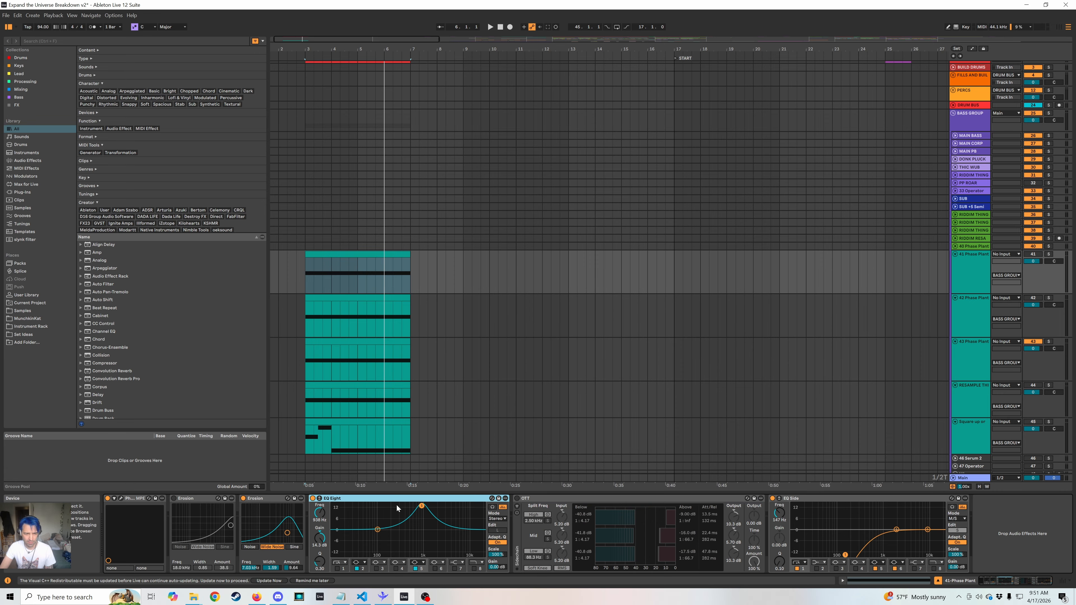
shift+click(200, 502)
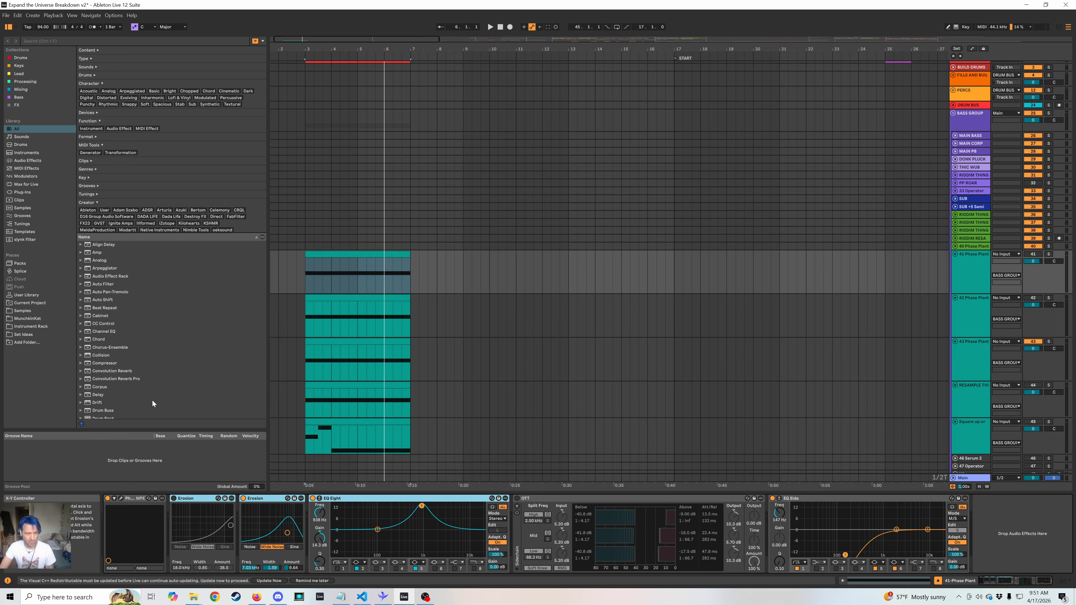
key(Delete)
Search the browser for "serum" and replace the upper track's Phase Plant with a new Serum 2 instance.
key(ctrl+f)
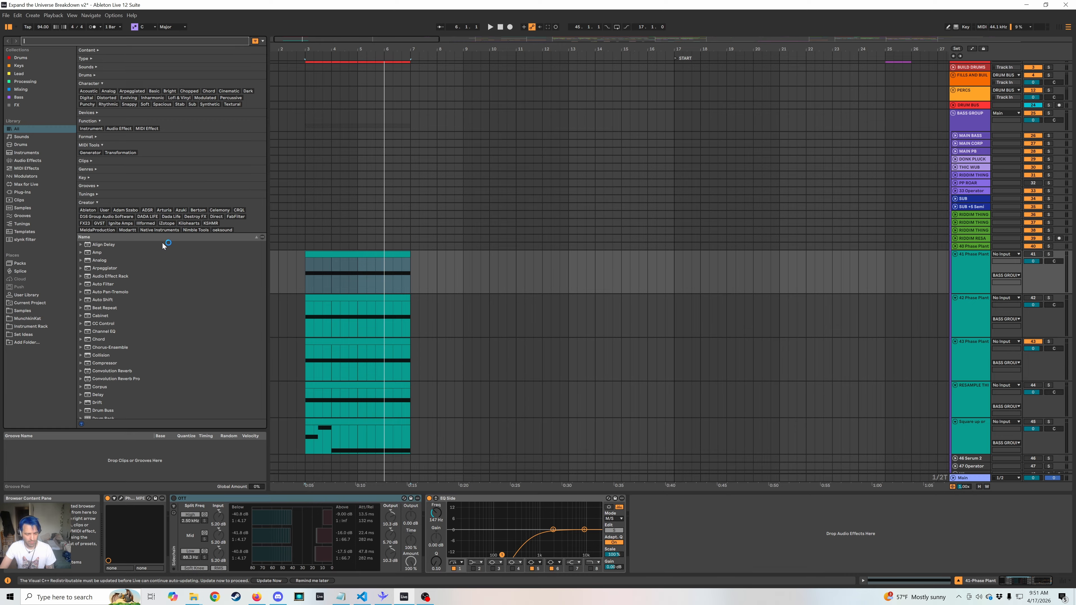
text(serum)
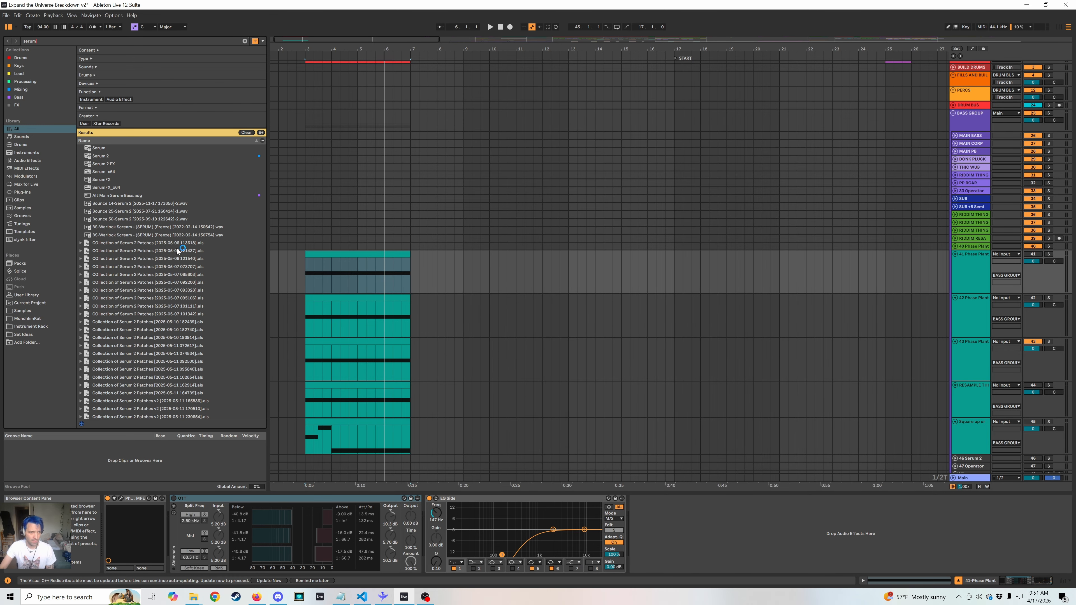
drag(84, 156, 169, 542)
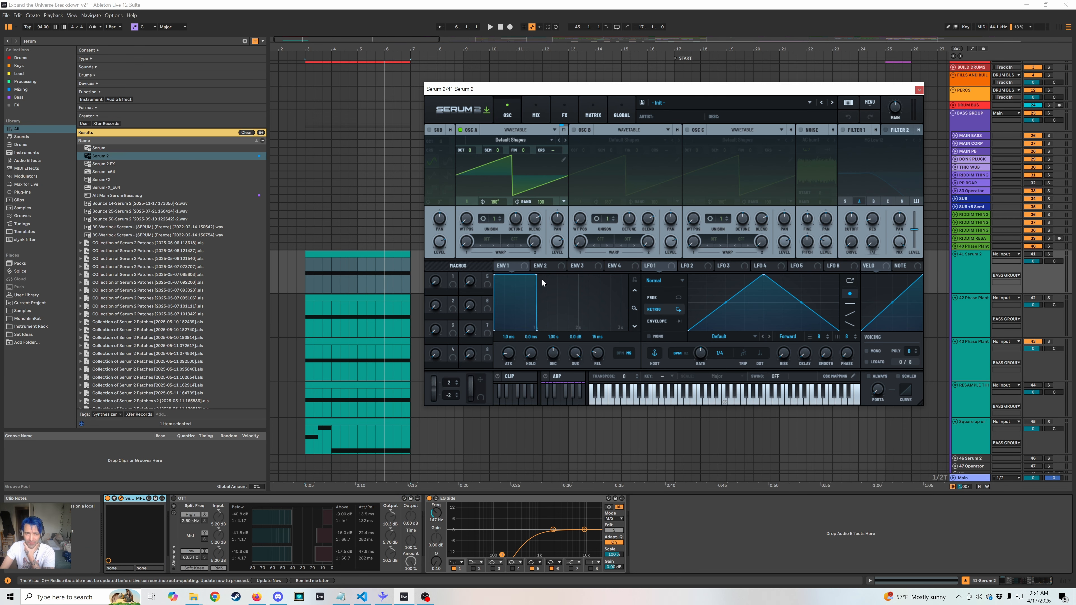
Set oscillator A's random phase to 0, and assign LFO 1, with its peak moved earlier, to oscillator A's level.
drag(534, 264, 755, 312)
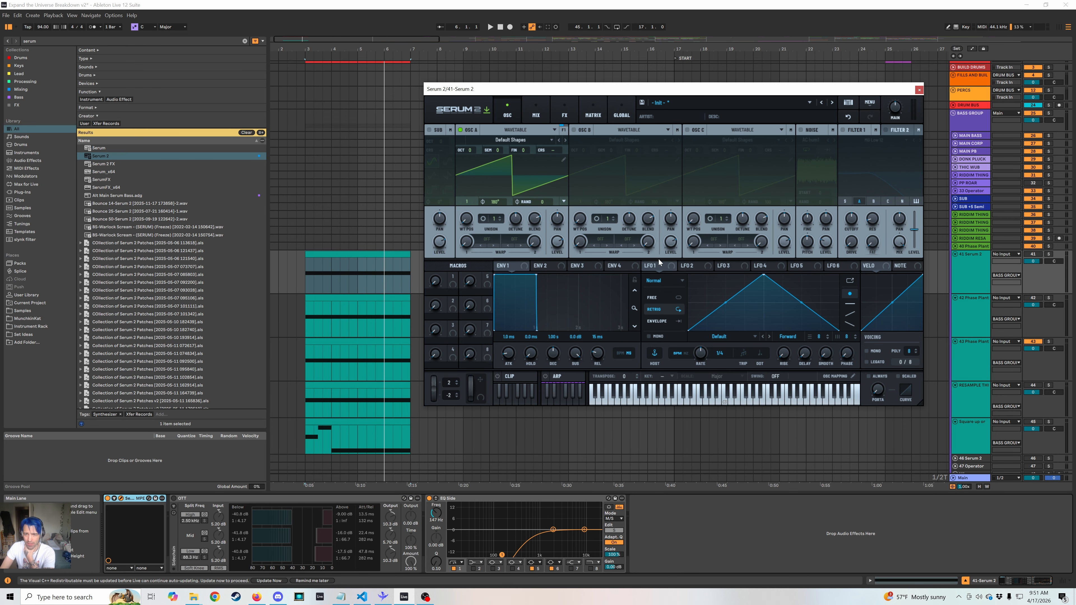
drag(764, 277, 721, 257)
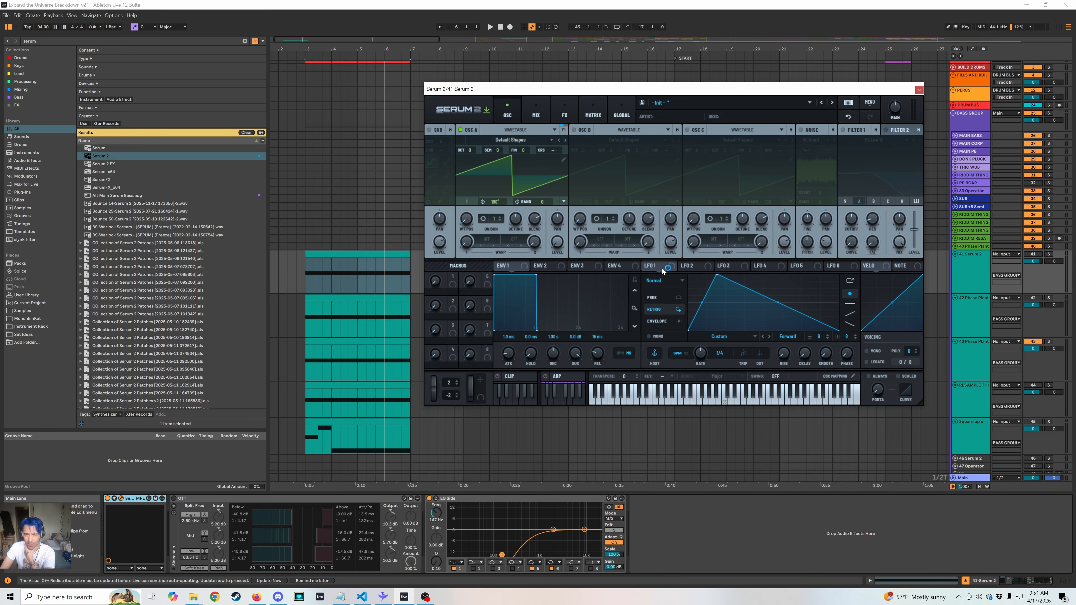
drag(664, 270, 546, 243)
drag(601, 268, 603, 269)
Play the new bass and activate the 41-Serum 2 track in place of the 43-Phase Plant track.
key(space)
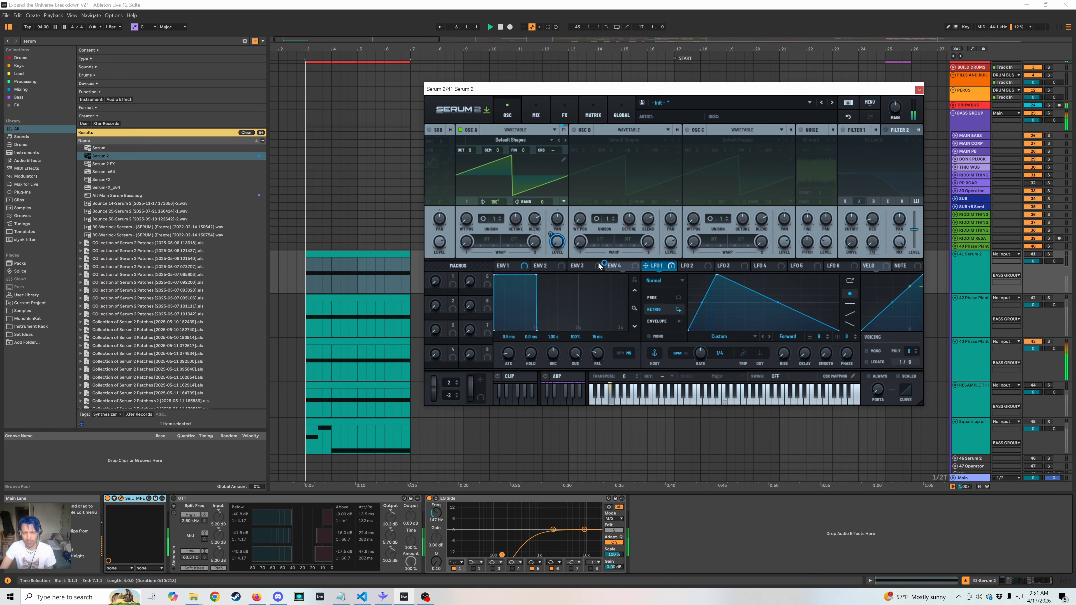
click(1028, 255)
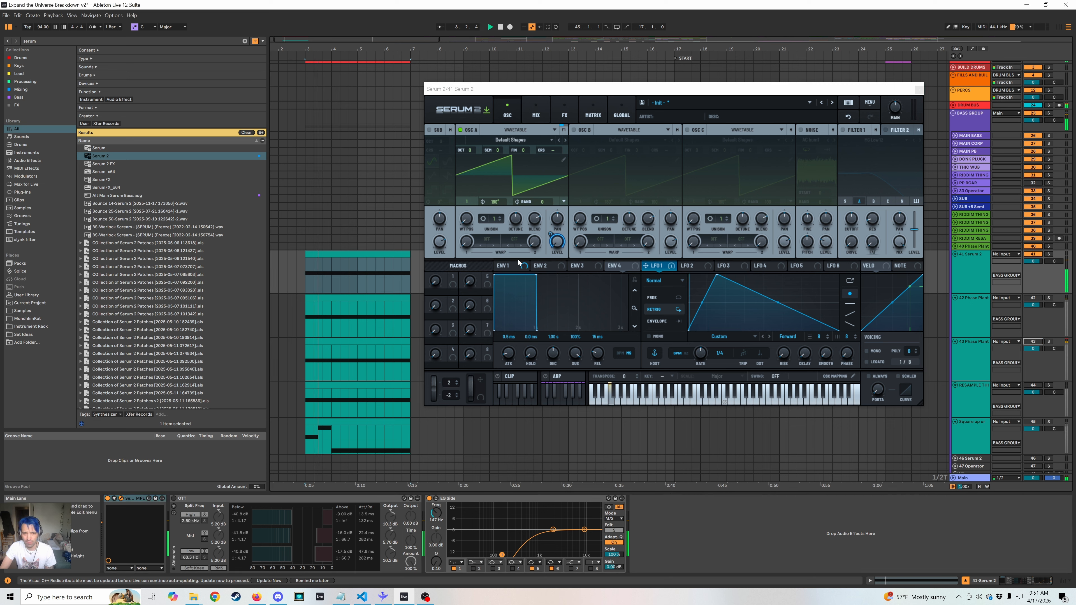
Enable oscillator B in Serum 2 and set it to the sine shape with random phase at 0.
click(574, 130)
drag(603, 210, 581, 210)
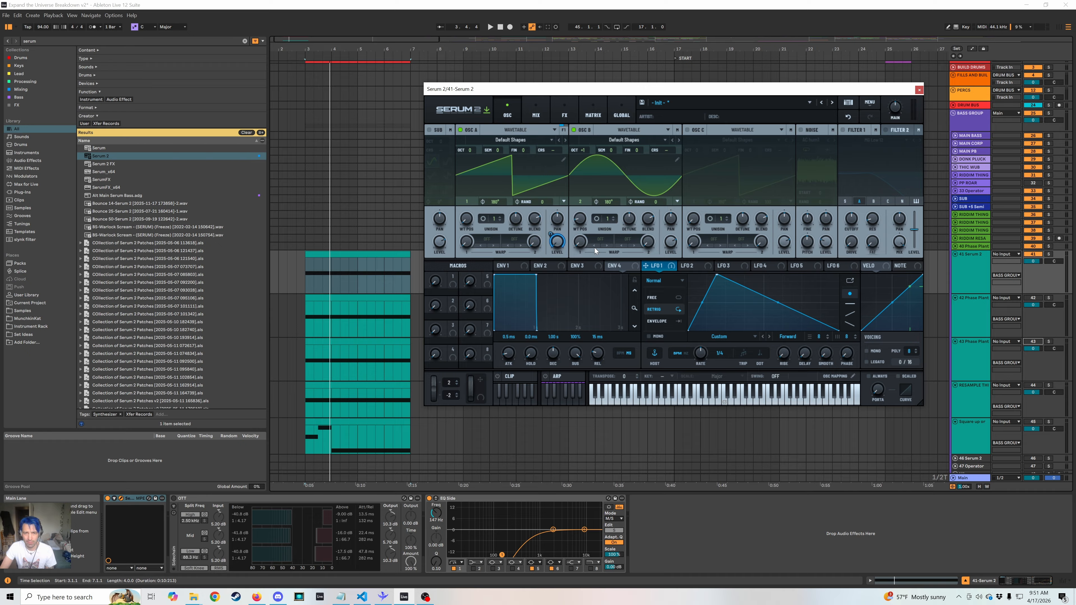
Set oscillator A's first warp mode to PD (B), adjust its amount, and assign LFO 1 to that amount.
click(488, 247)
mouse_move(520, 306)
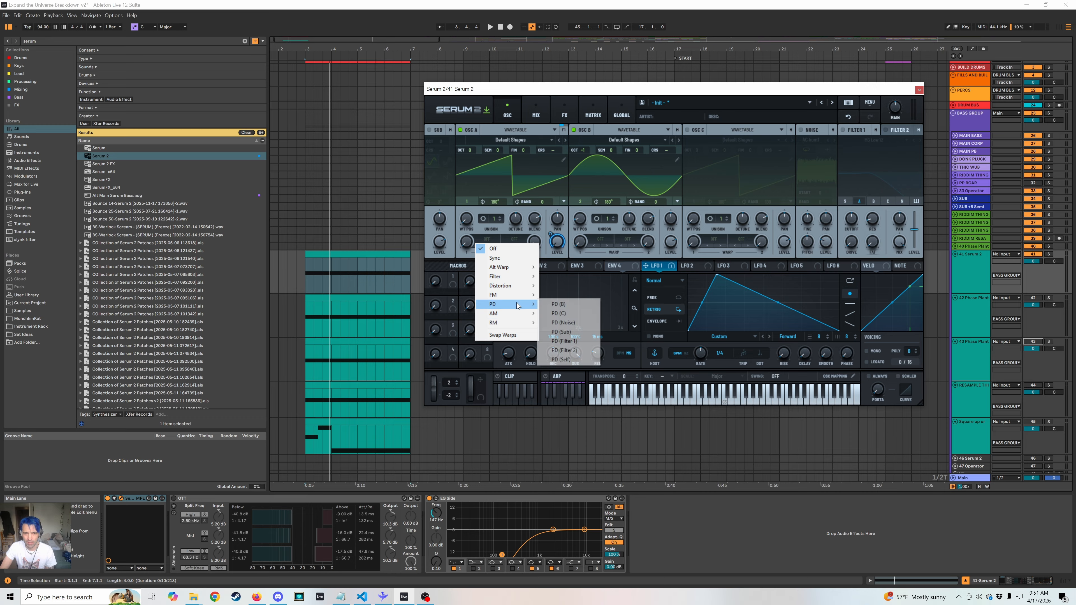
click(575, 305)
drag(466, 243, 470, 212)
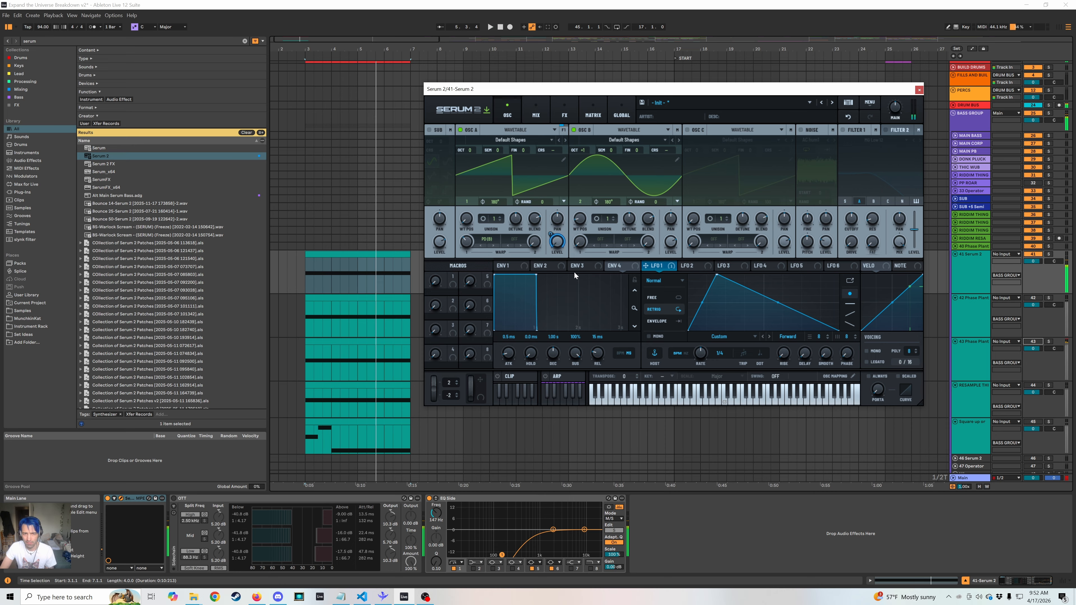
drag(649, 270, 458, 255)
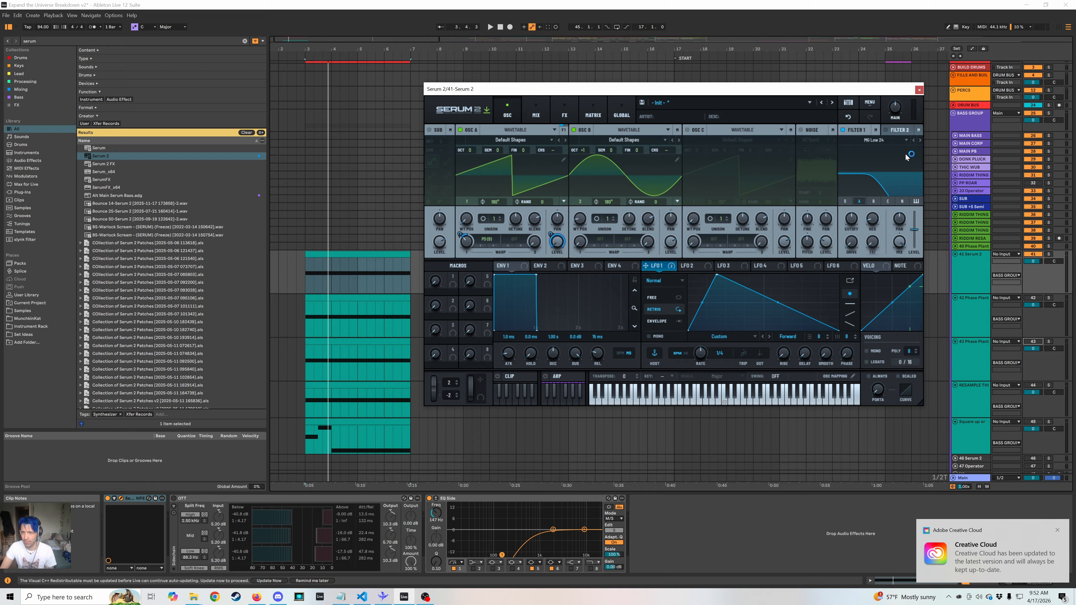
Set Filter 1 to MG Low 18, raise its resonance, and adjust its cutoff with LFO 1 modulating it.
click(914, 140)
drag(873, 225, 873, 212)
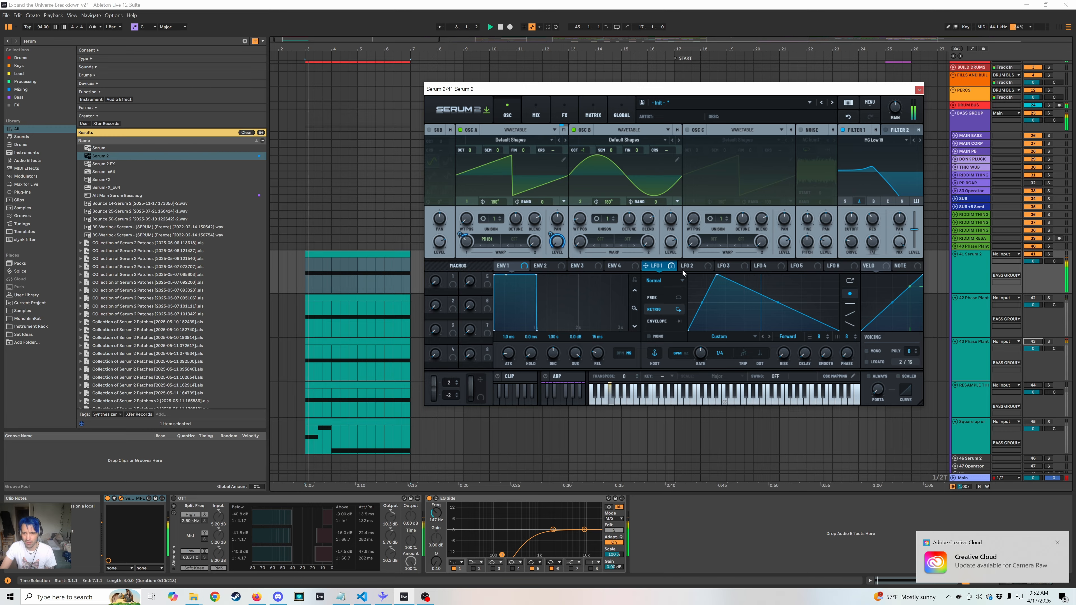
drag(850, 219, 847, 221)
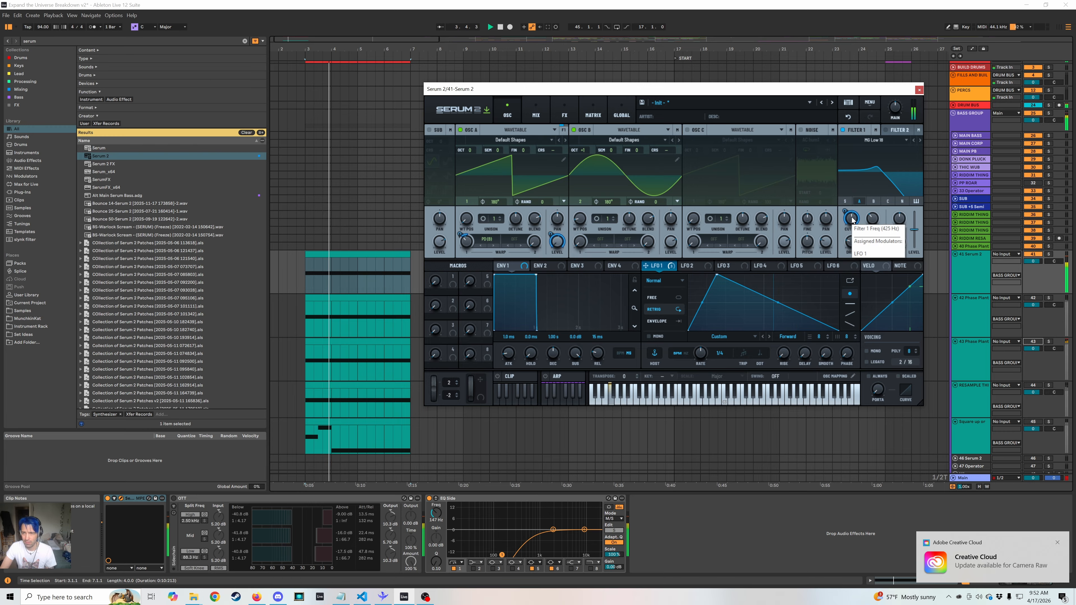
Review the LFO 1 assignments in the modulation matrix and play the bass from the oscillator view.
click(569, 116)
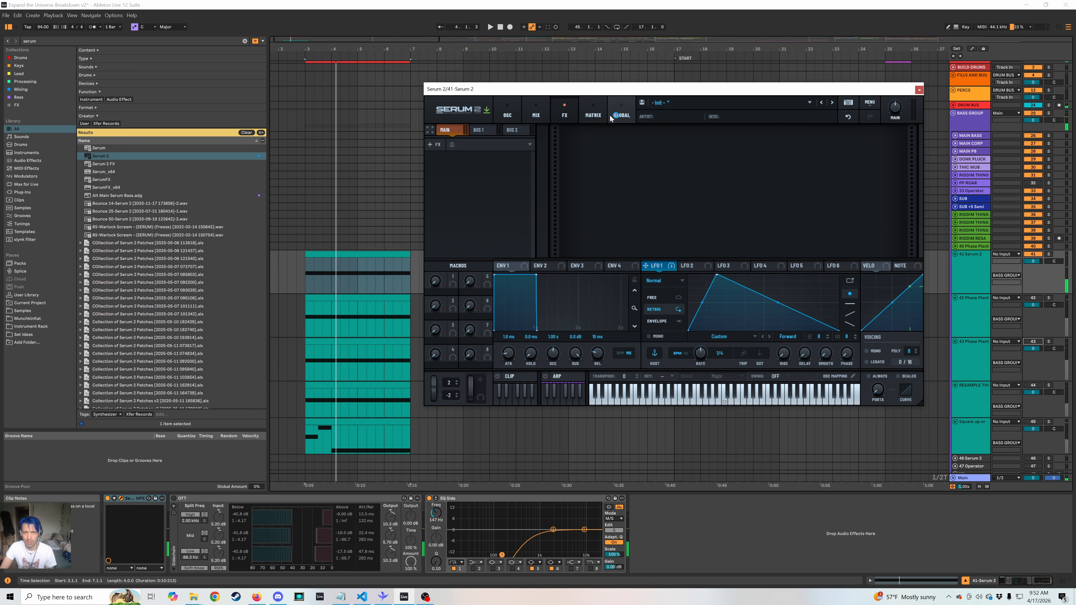
click(594, 115)
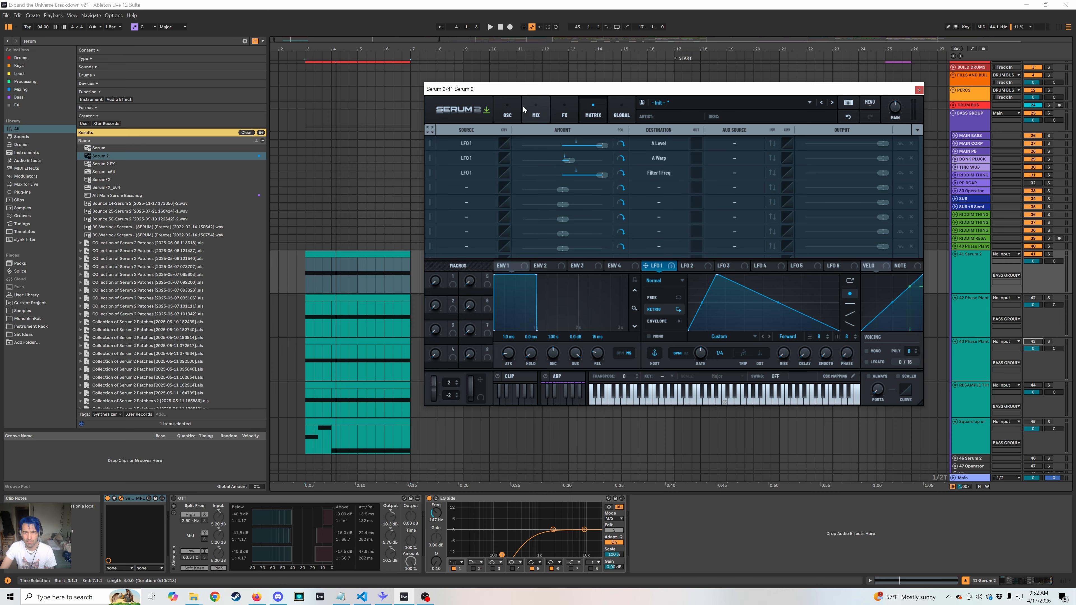
click(519, 114)
key(space)
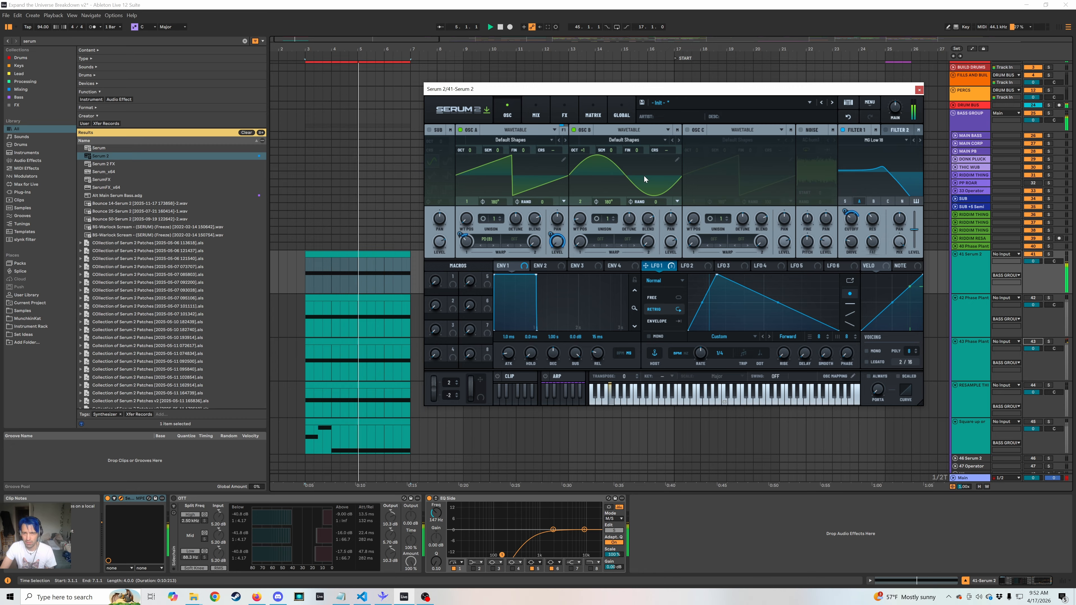
Add a Phaser to the main effects chain, assign LFO 1 to its frequency, and adjust the frequency during playback.
click(560, 115)
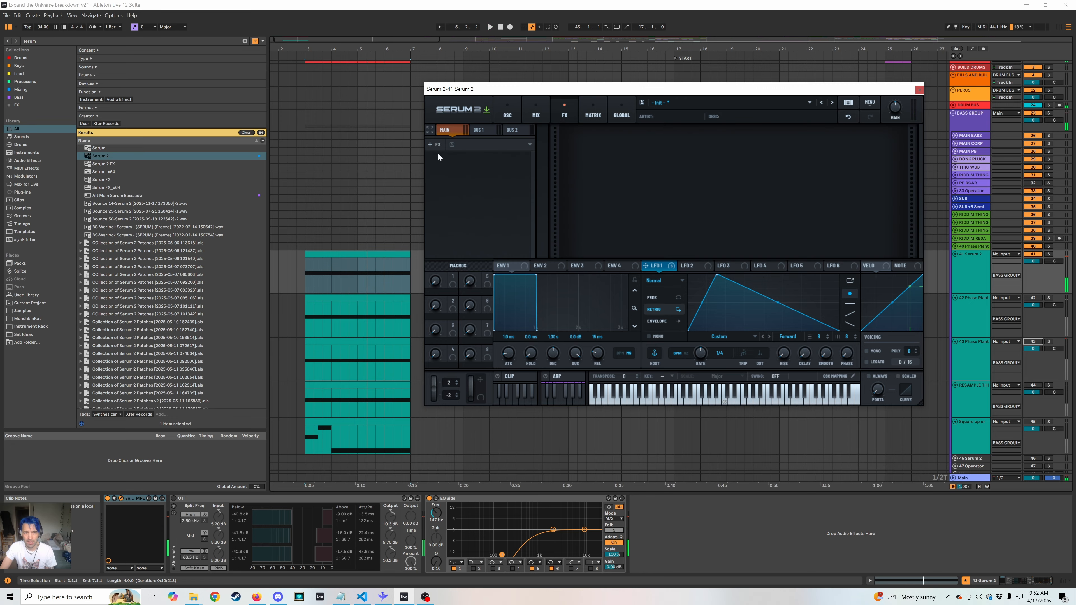
click(438, 145)
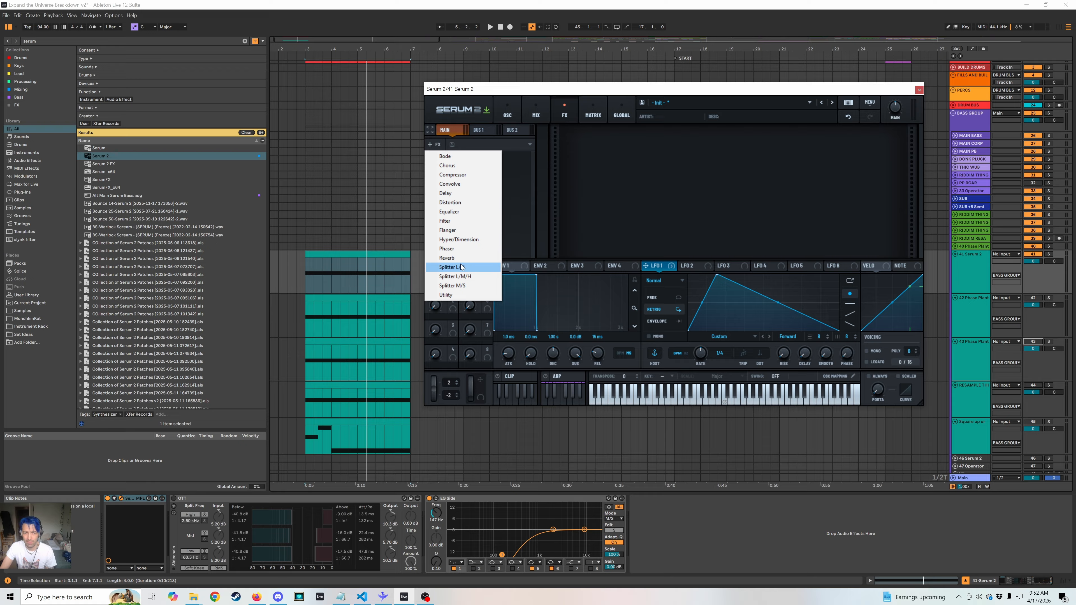
click(461, 249)
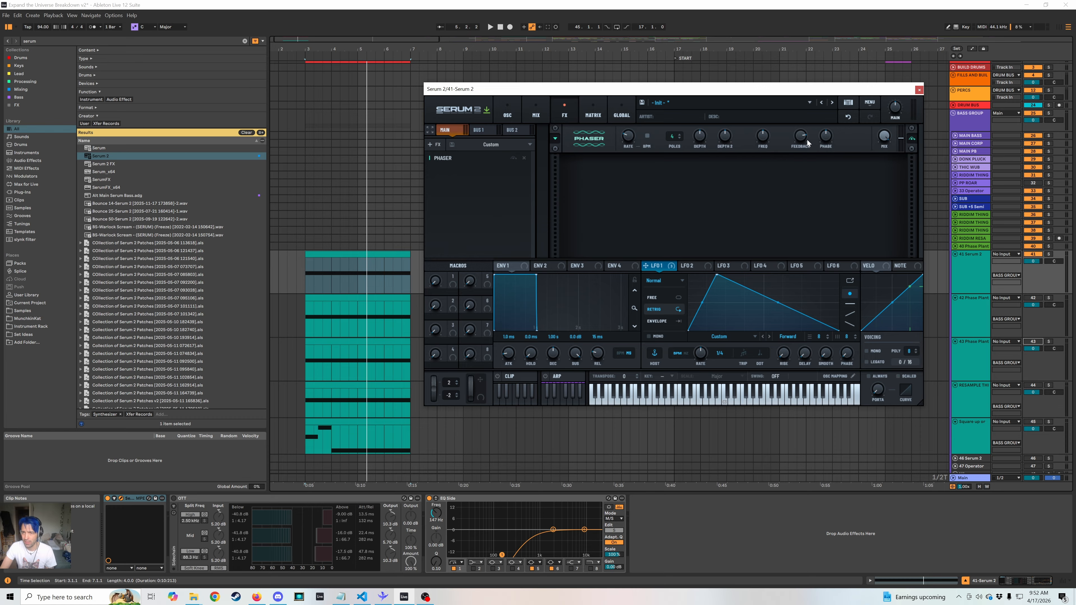
key(space)
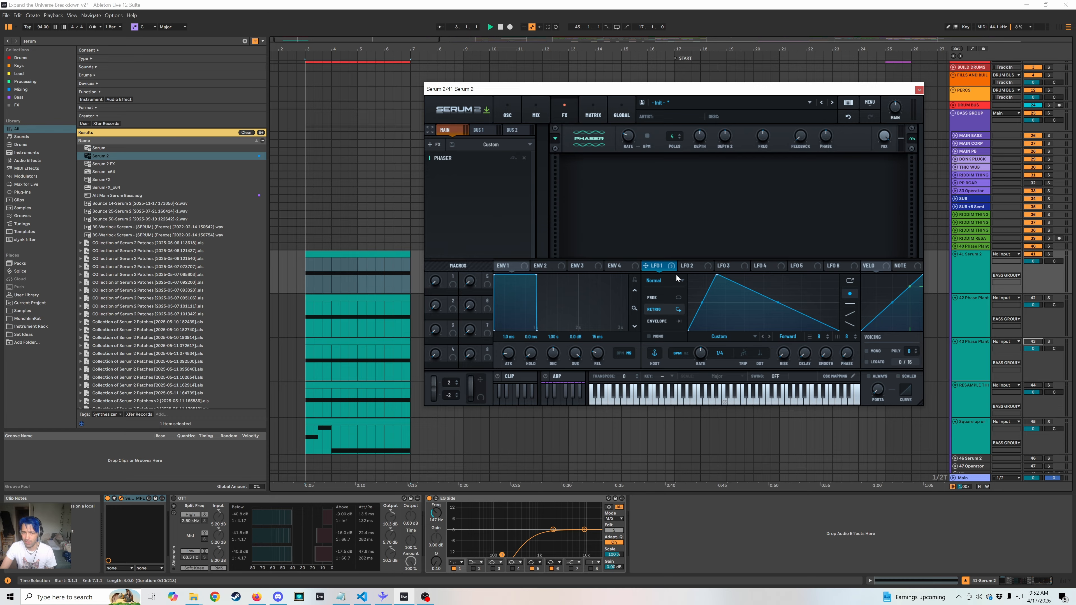
drag(763, 138, 766, 174)
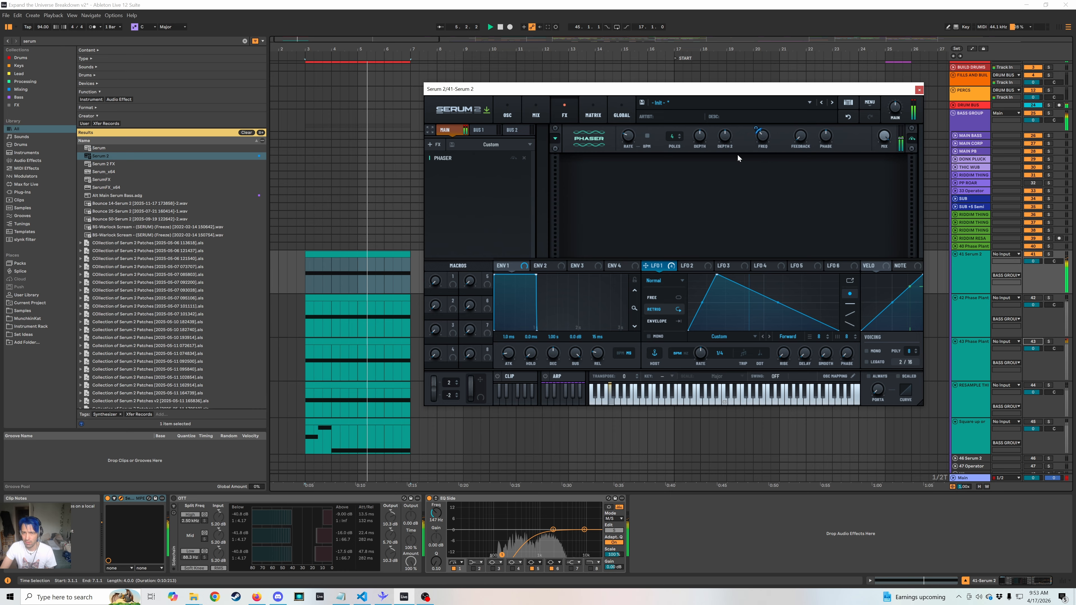
Adjust the phaser's rate and depth controls, and set its feedback to about 44% while the bass plays.
mouse_move(628, 138)
mouse_down()
mouse_move(643, 104)
mouse_move(627, 142)
mouse_up()
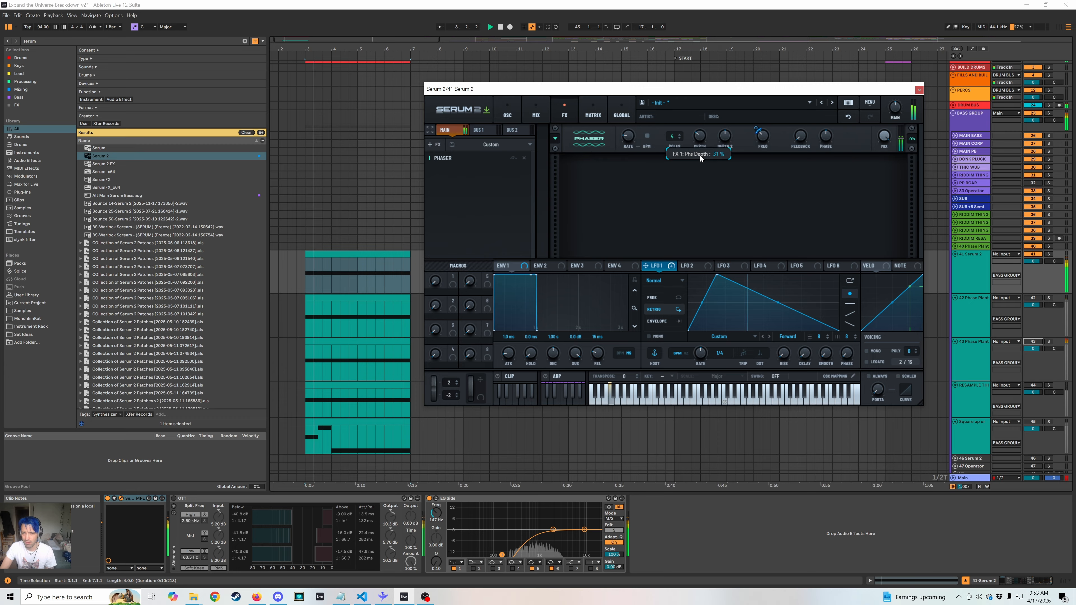
drag(724, 136, 722, 154)
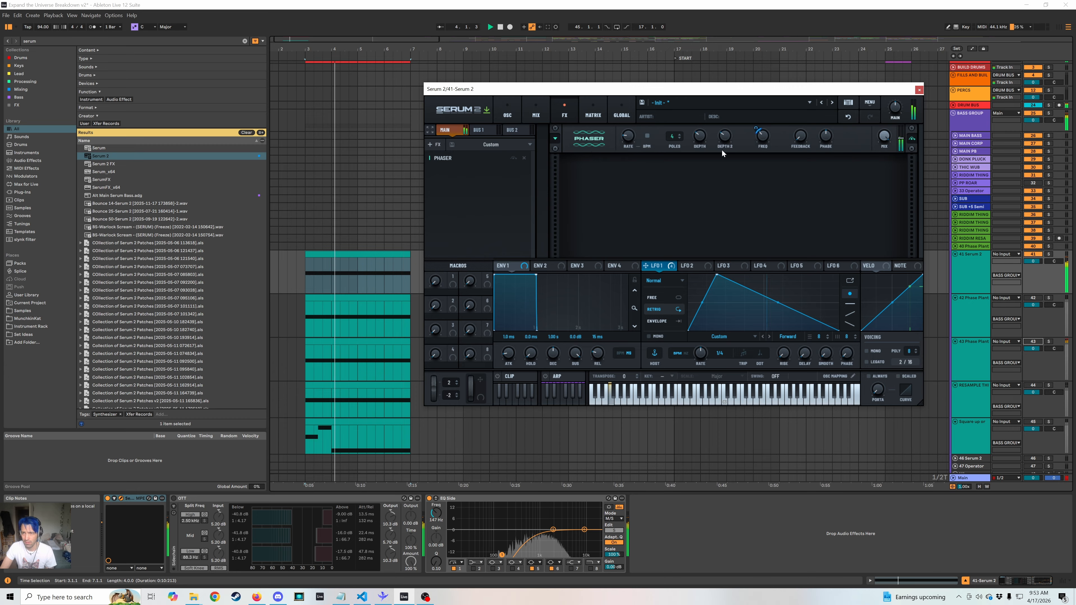
drag(802, 95, 810, 58)
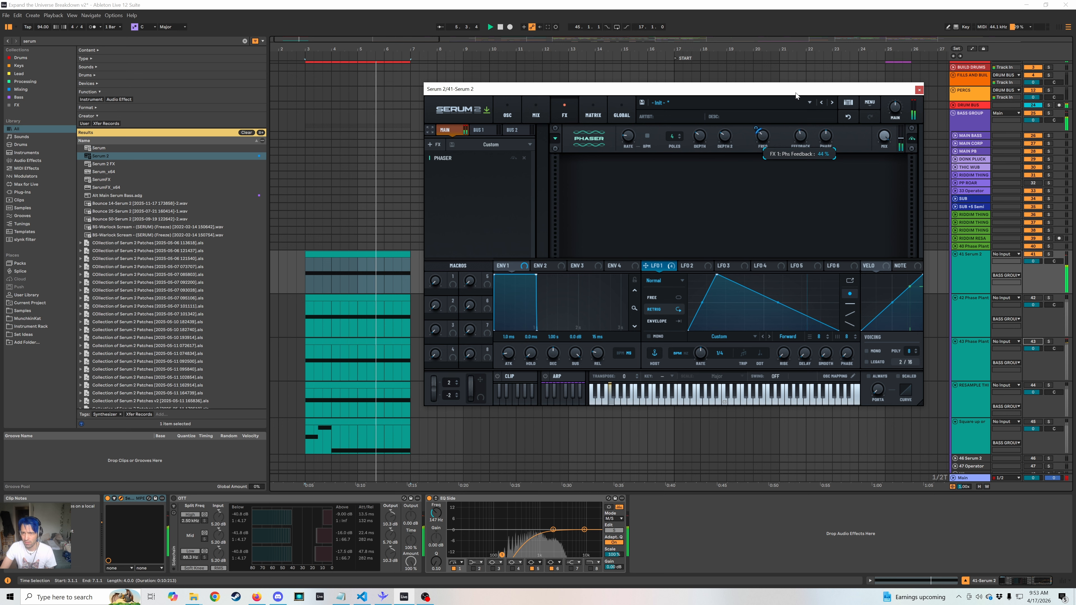
Add a Distortion after the Phaser, with LFO 1 modulating its filter shape and the filter set to Pre.
click(437, 146)
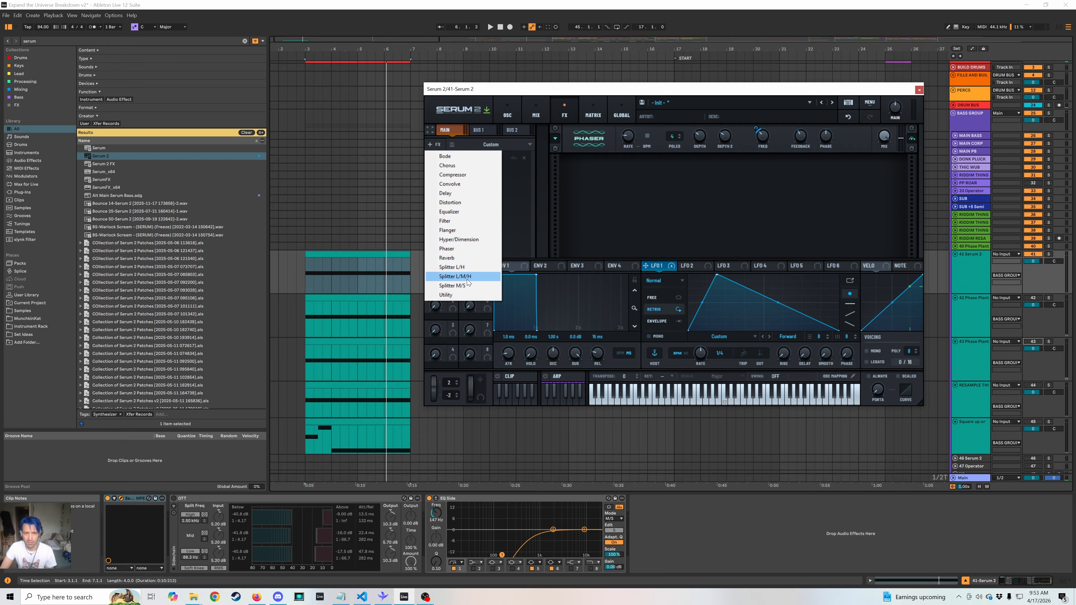
click(470, 203)
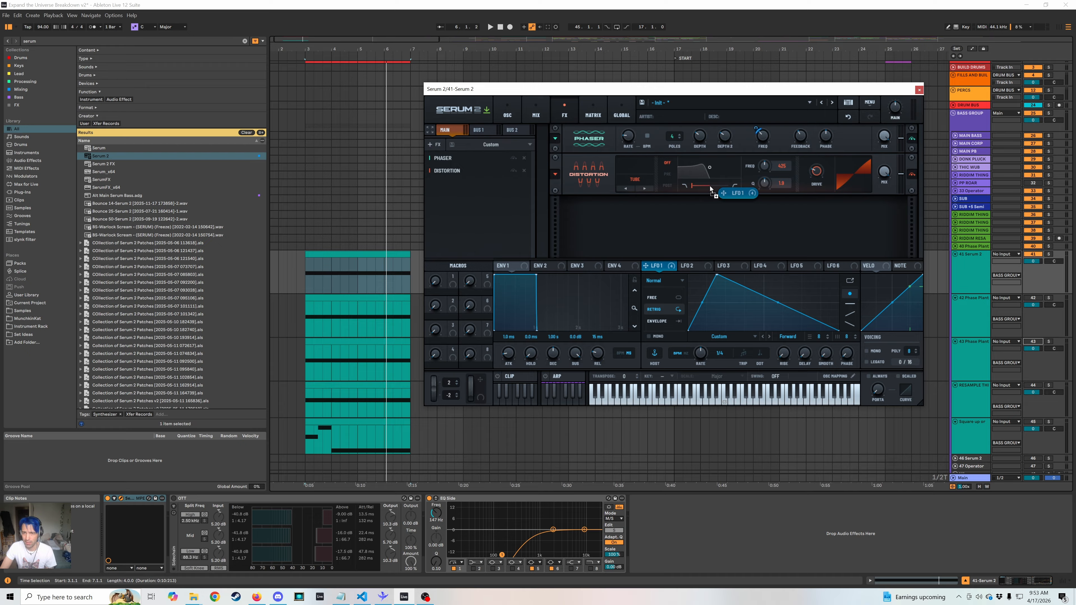
key(space)
click(667, 174)
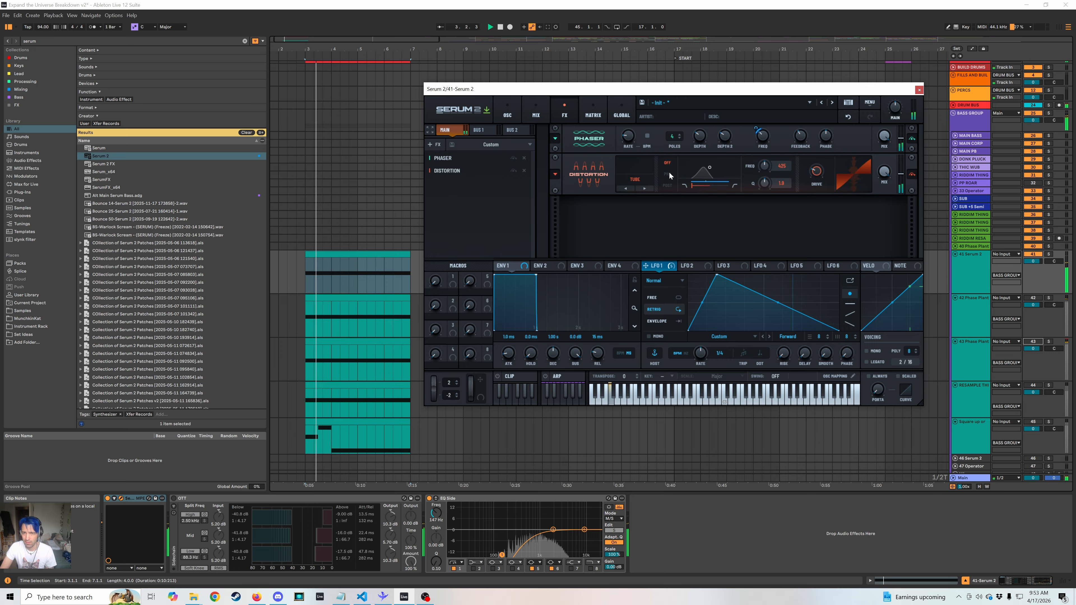
Adjust the distortion's drive, modulate it with LFO 1 by about 28%, and play the bass.
drag(817, 172, 828, 140)
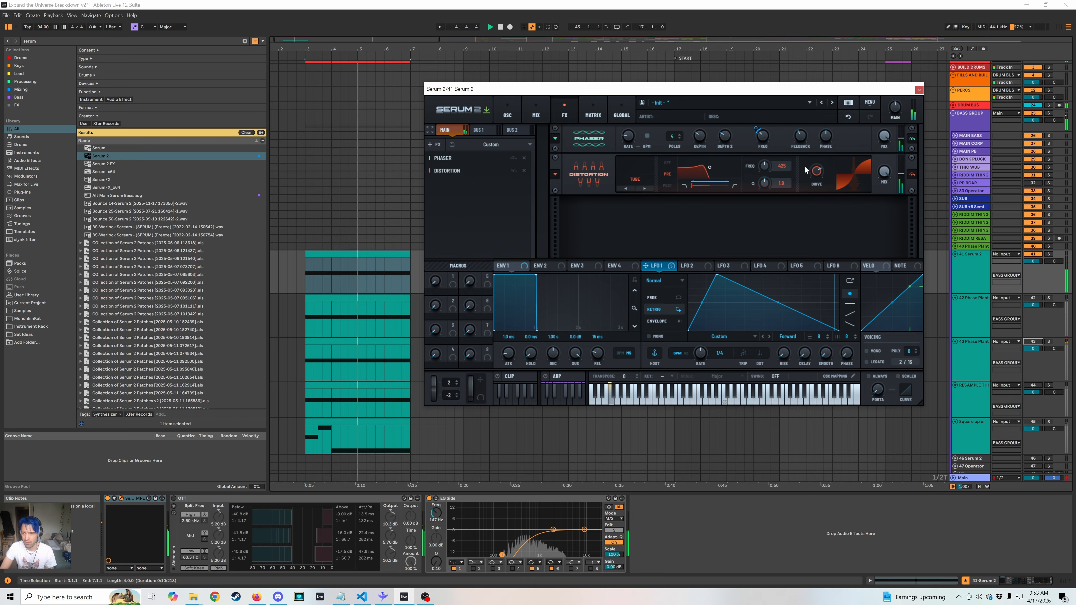
drag(816, 177, 810, 215)
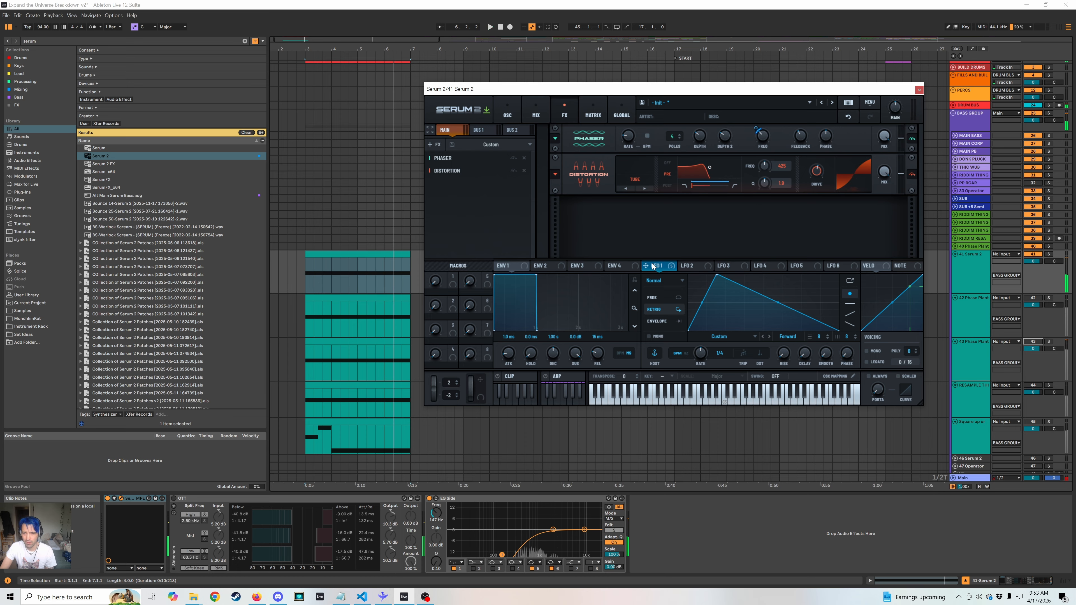
drag(811, 165, 806, 174)
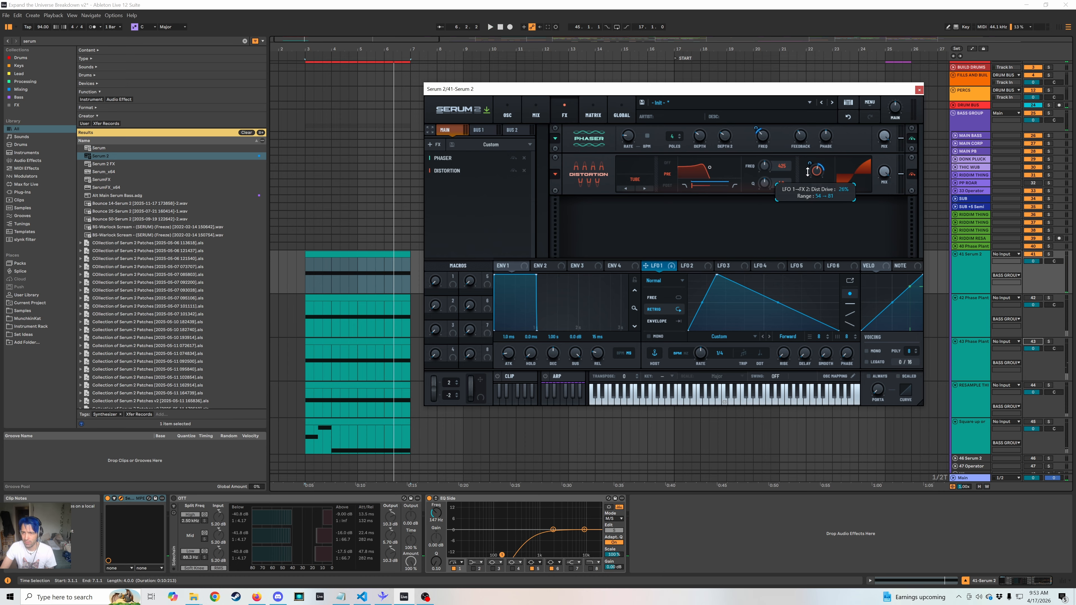
key(space)
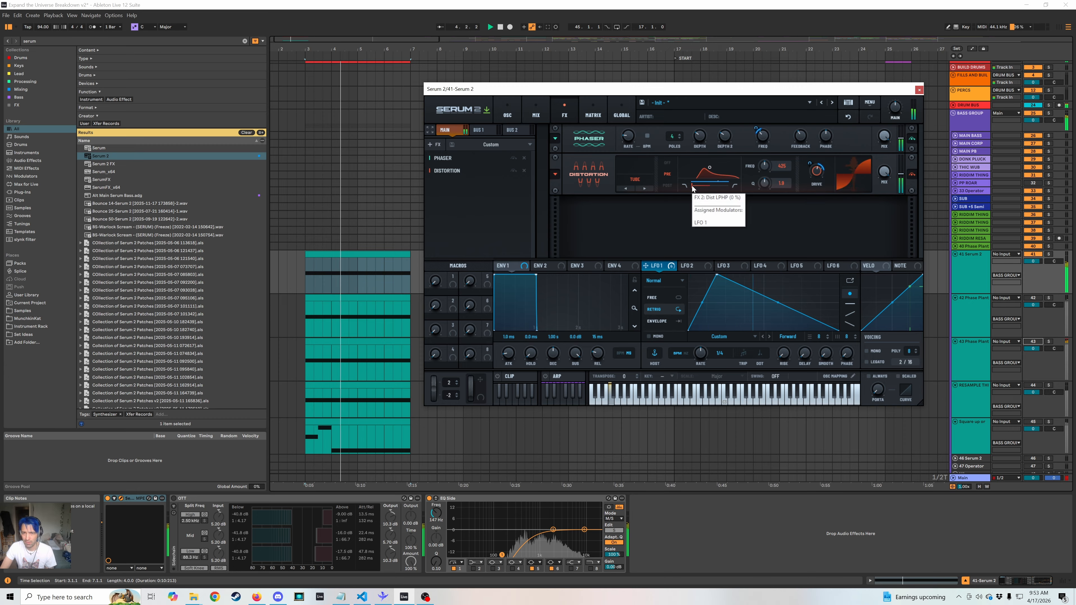
Enable the sub oscillator, change its output routing, and assign LFO 1 to its level.
click(507, 115)
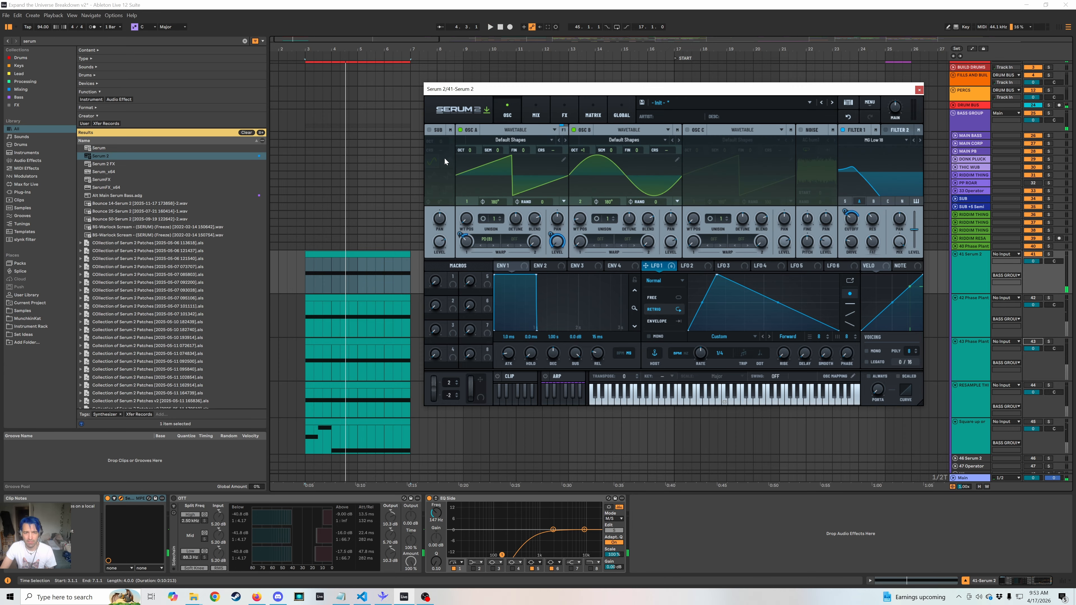
click(451, 130)
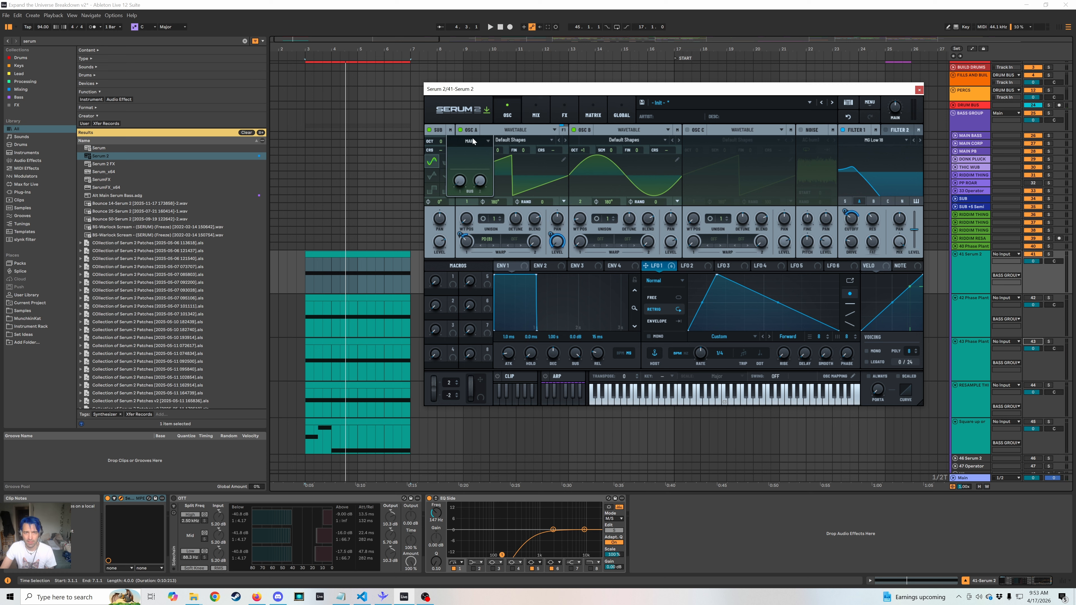
click(478, 170)
key(space)
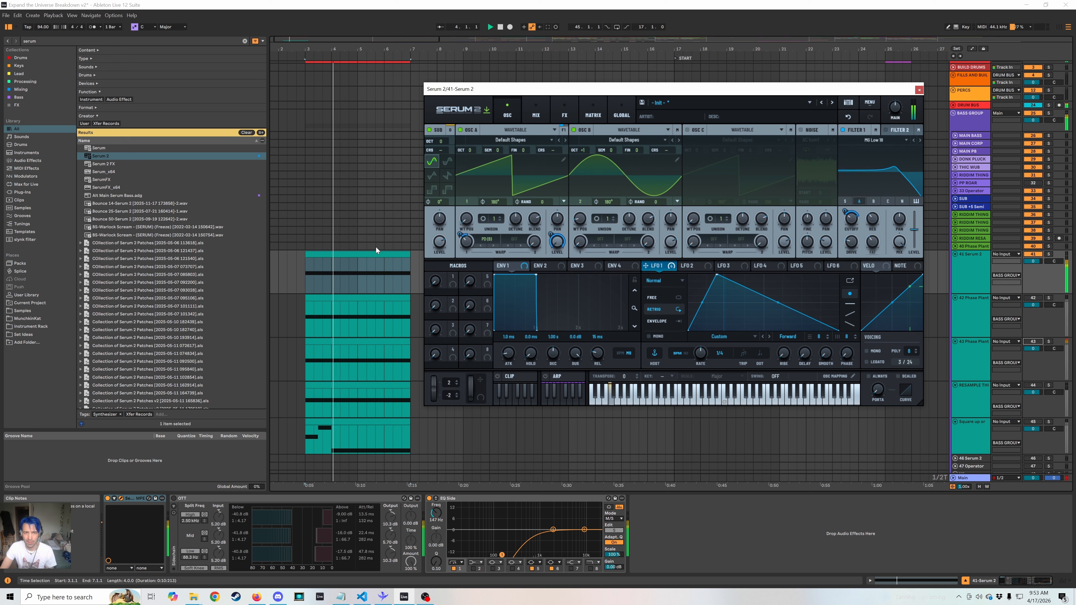
drag(663, 268, 436, 240)
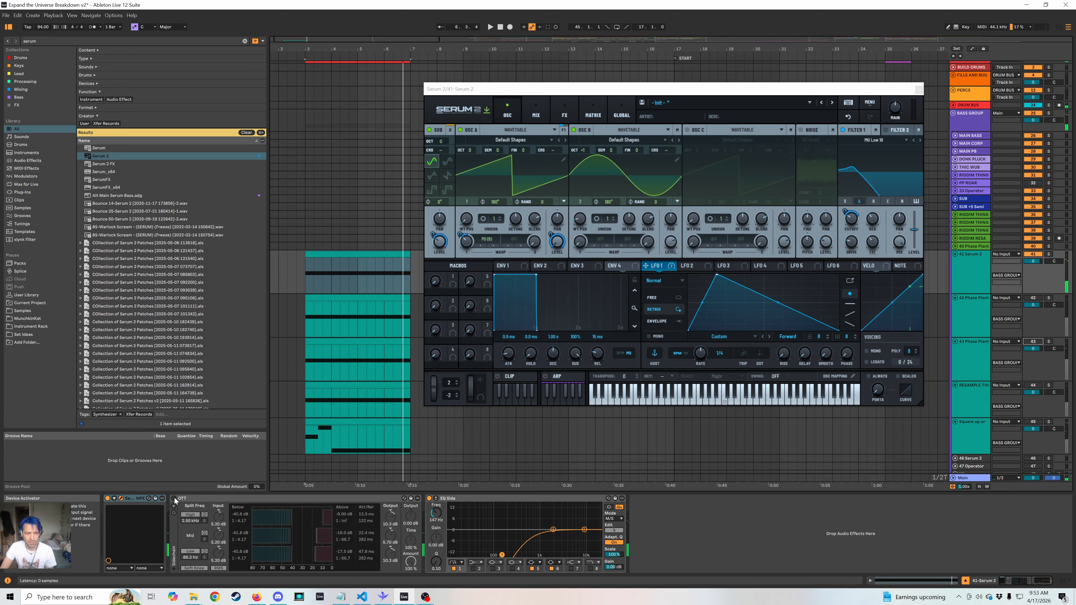
Open SPAN from the Main track, place it beside Serum 2, and examine the bass's frequency spectrum during playback.
click(973, 478)
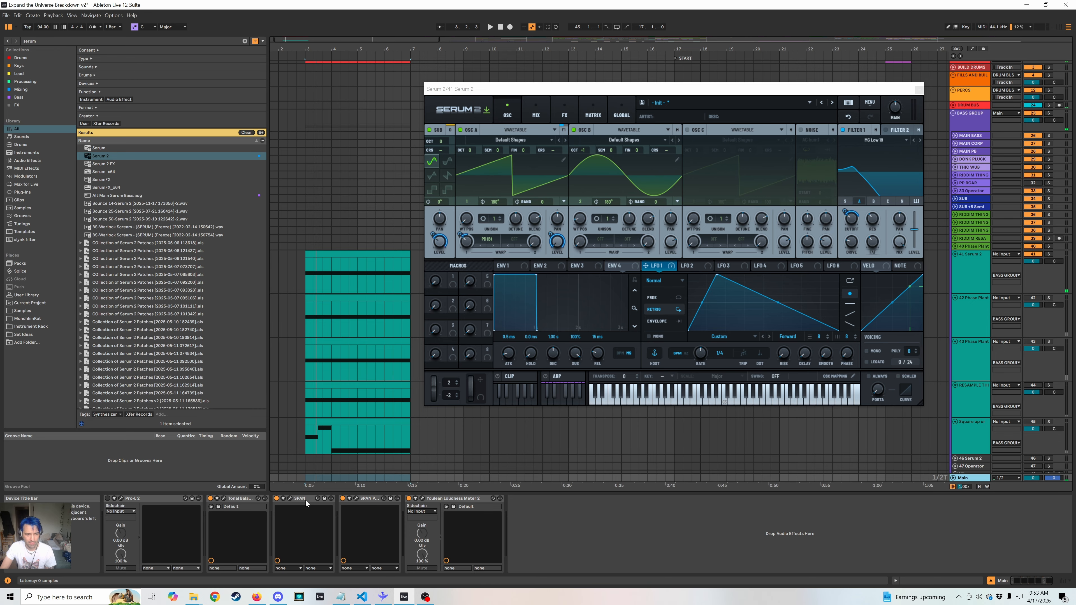
click(294, 498)
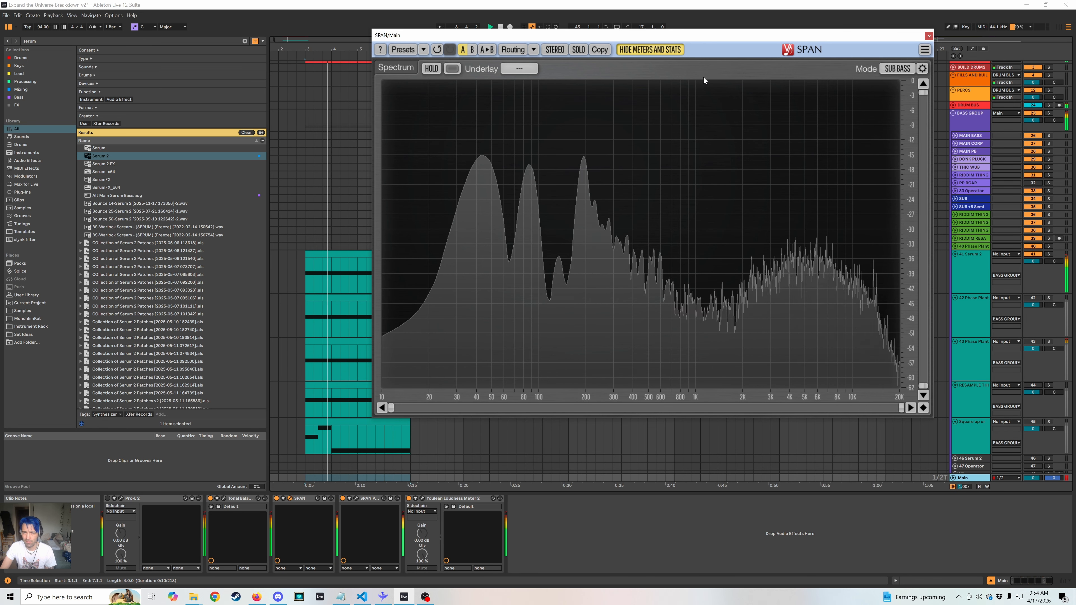
drag(711, 36, 402, 46)
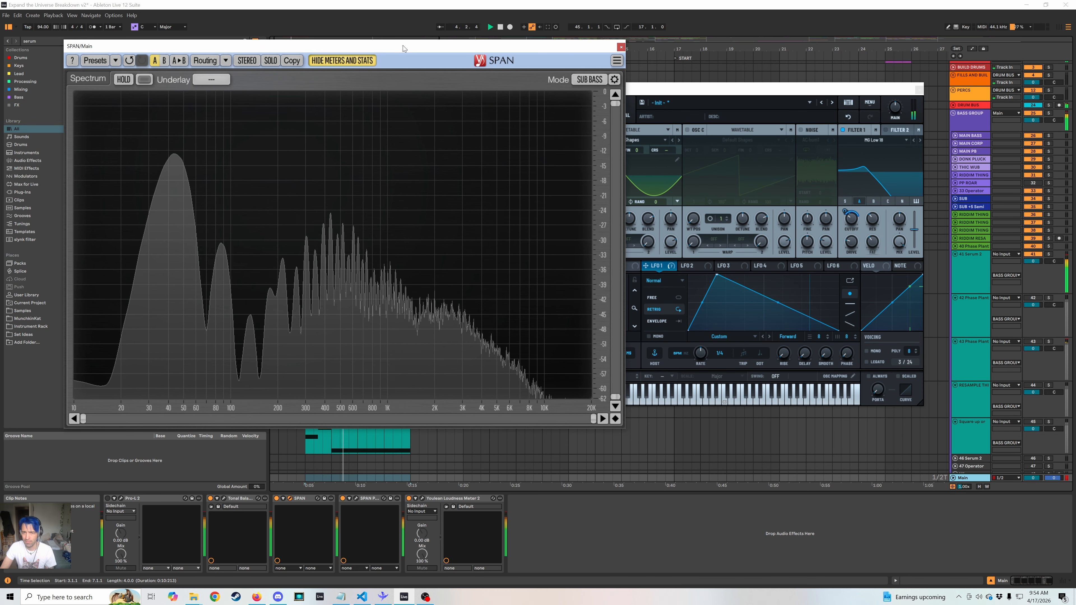
click(729, 106)
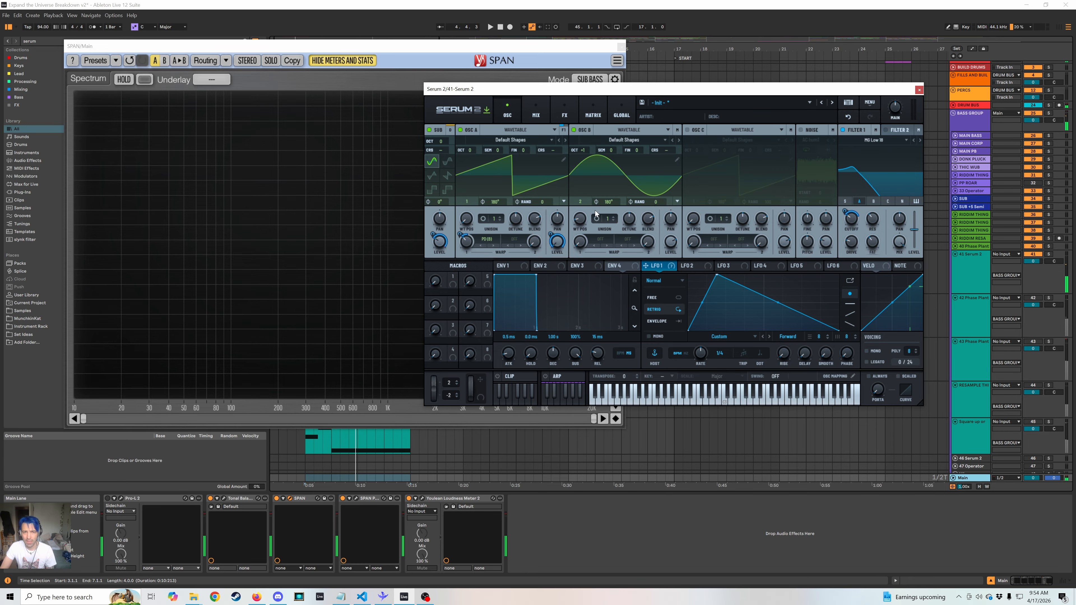
Set oscillator A's second warp mode to PWM, assign LFO 1 to its amount, and play the bass.
click(513, 237)
mouse_move(538, 268)
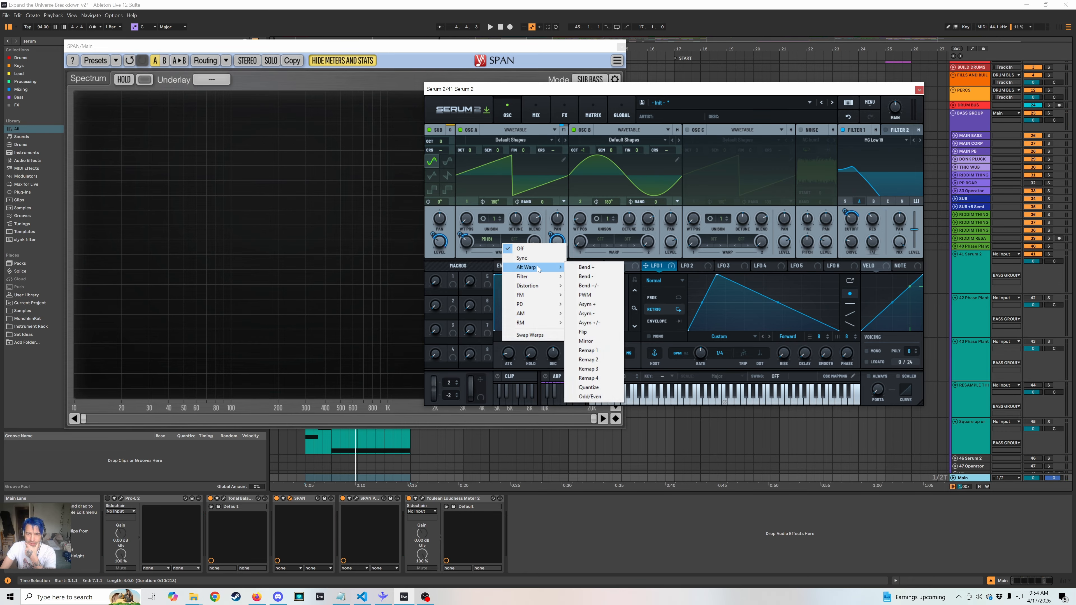
click(597, 295)
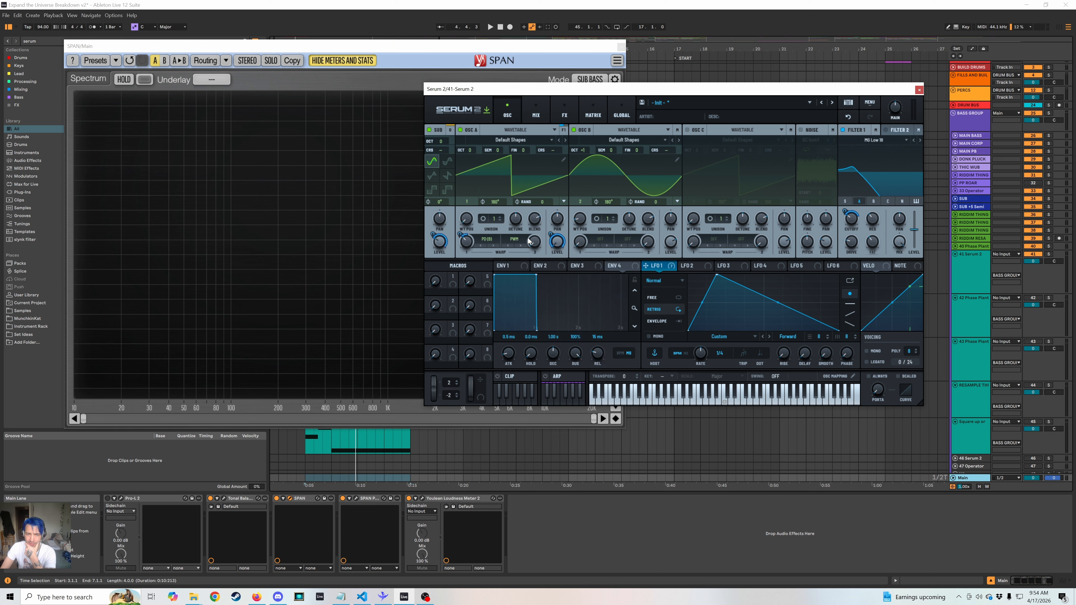
key(space)
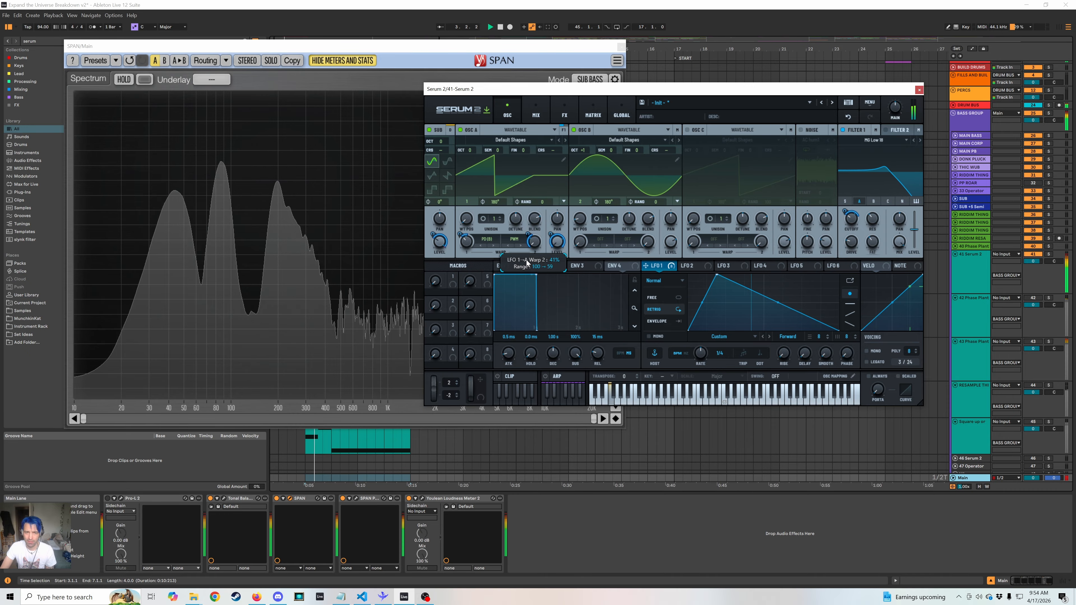
Set oscillator B's first warp mode to Sync, assign LFO 1 to its amount, and adjust the modulation depth while playing the bass.
click(601, 240)
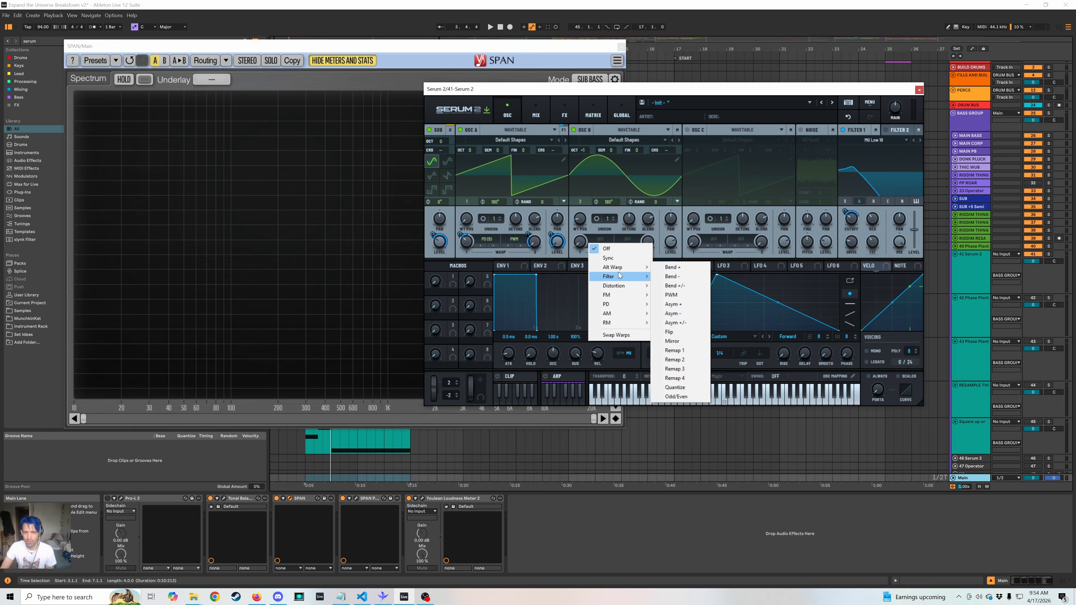
mouse_move(619, 271)
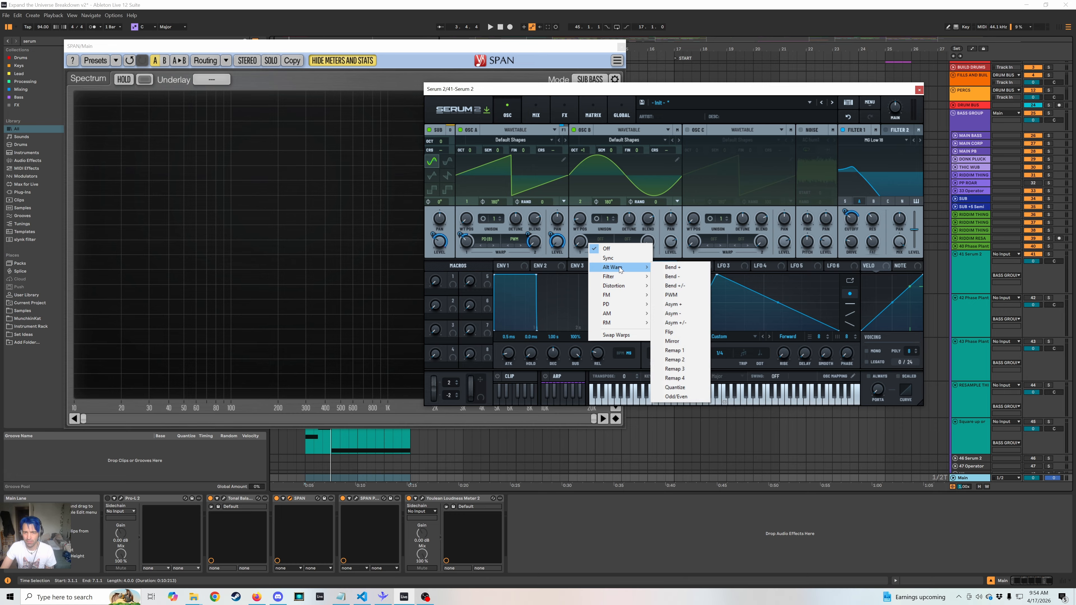
click(617, 259)
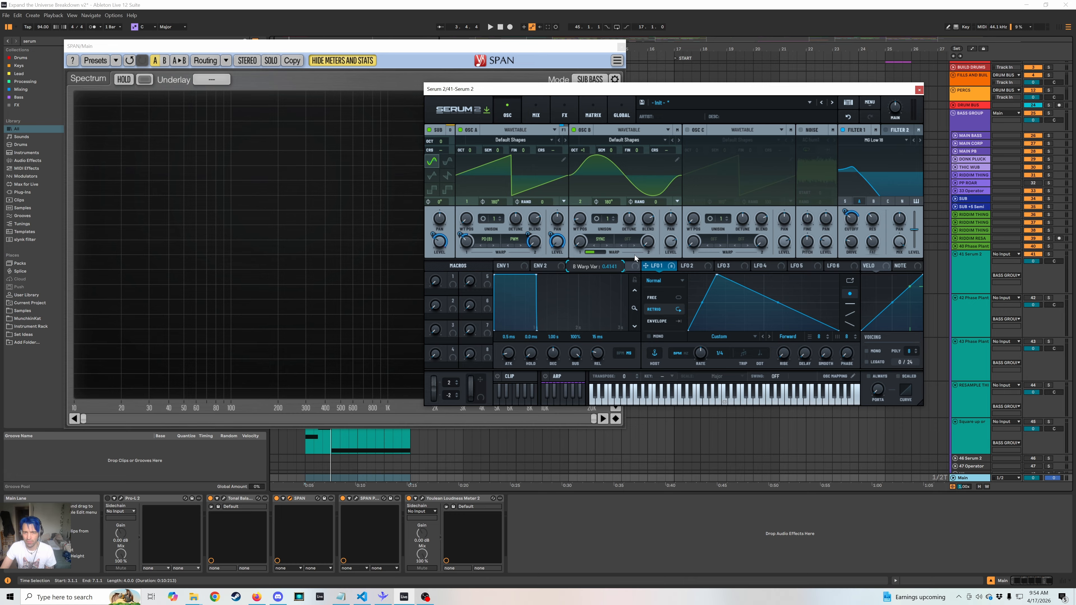
drag(580, 241, 589, 213)
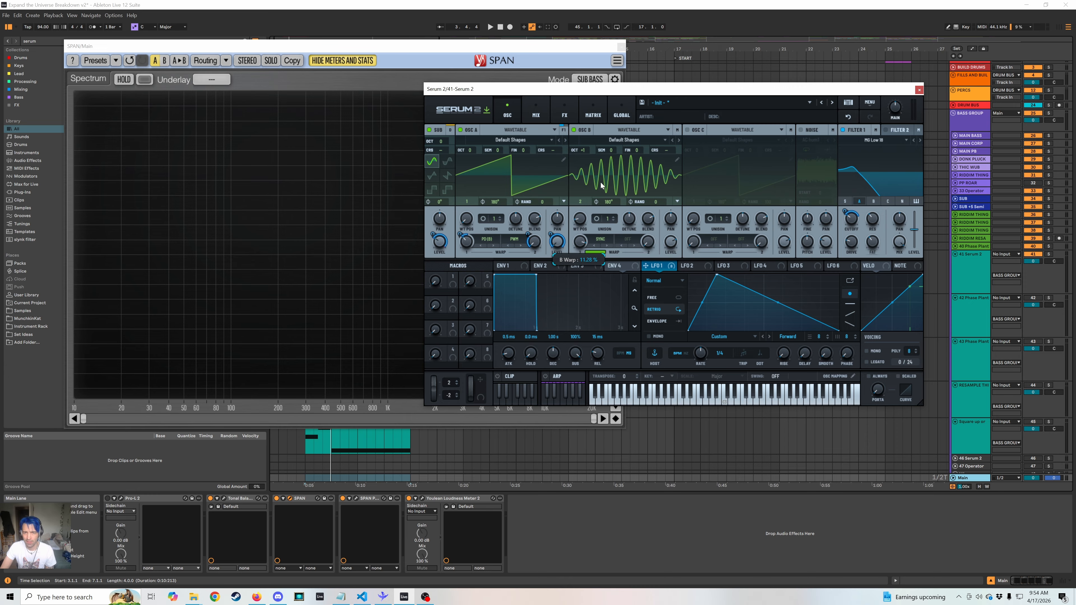
key(space)
drag(579, 262, 581, 222)
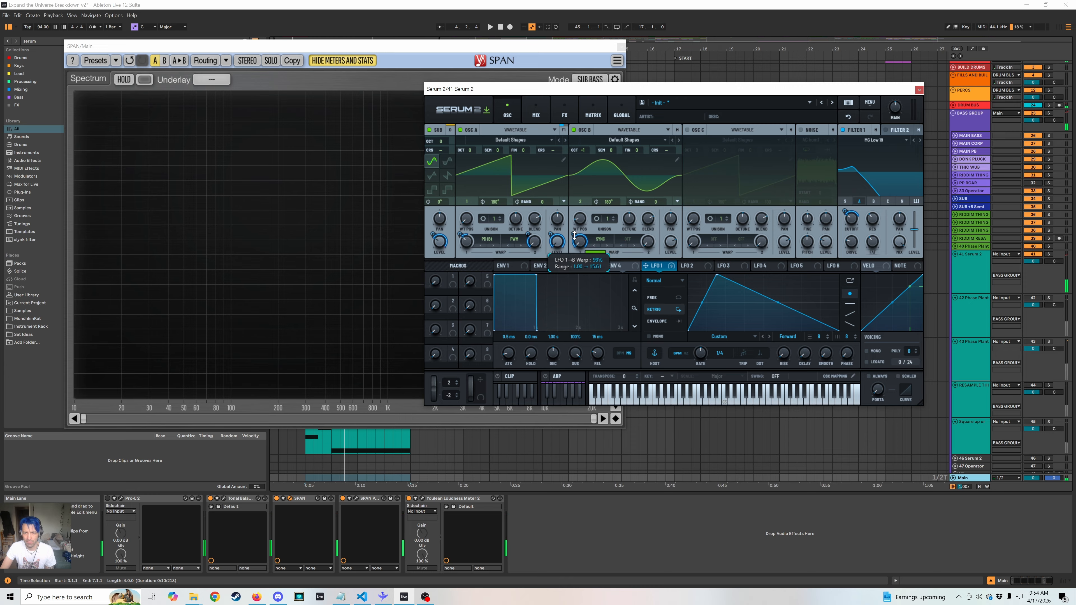
drag(574, 236, 571, 259)
key(space)
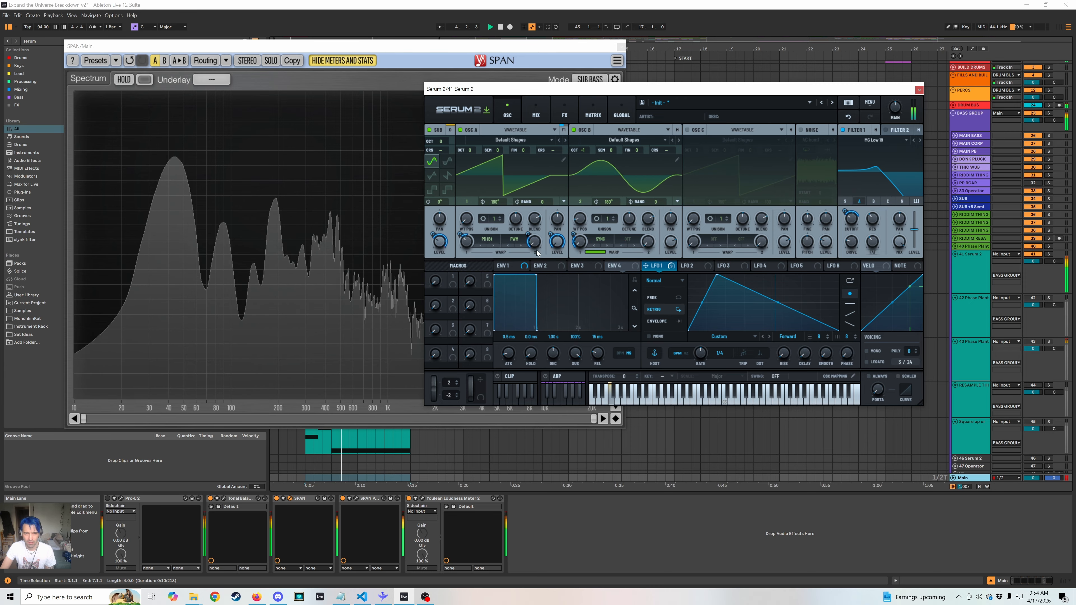
Change oscillator A's second warp mode to Odd/Even and play the bass.
click(514, 239)
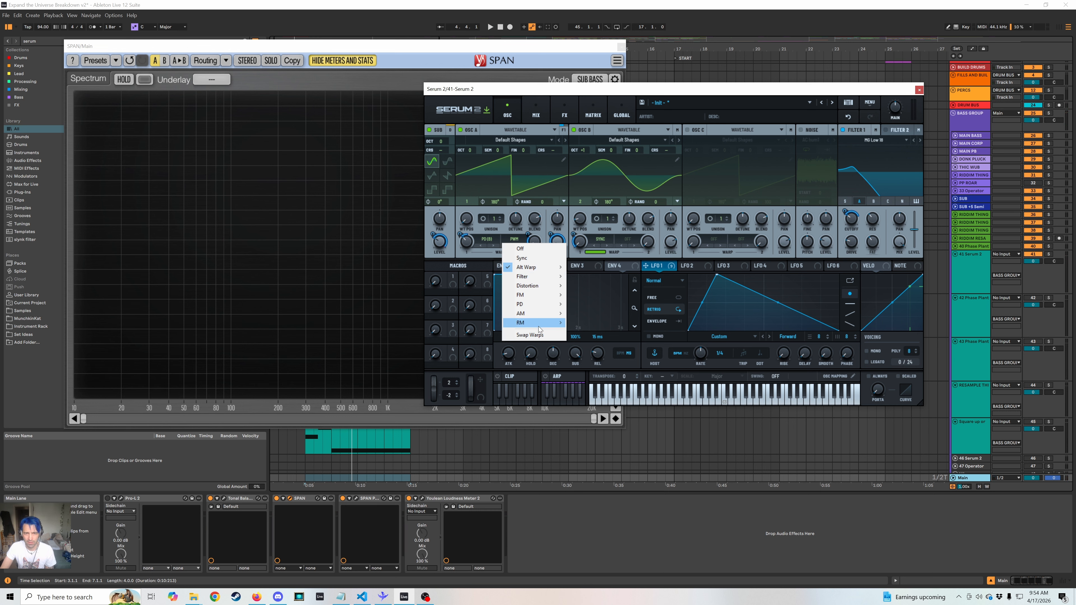
mouse_move(531, 271)
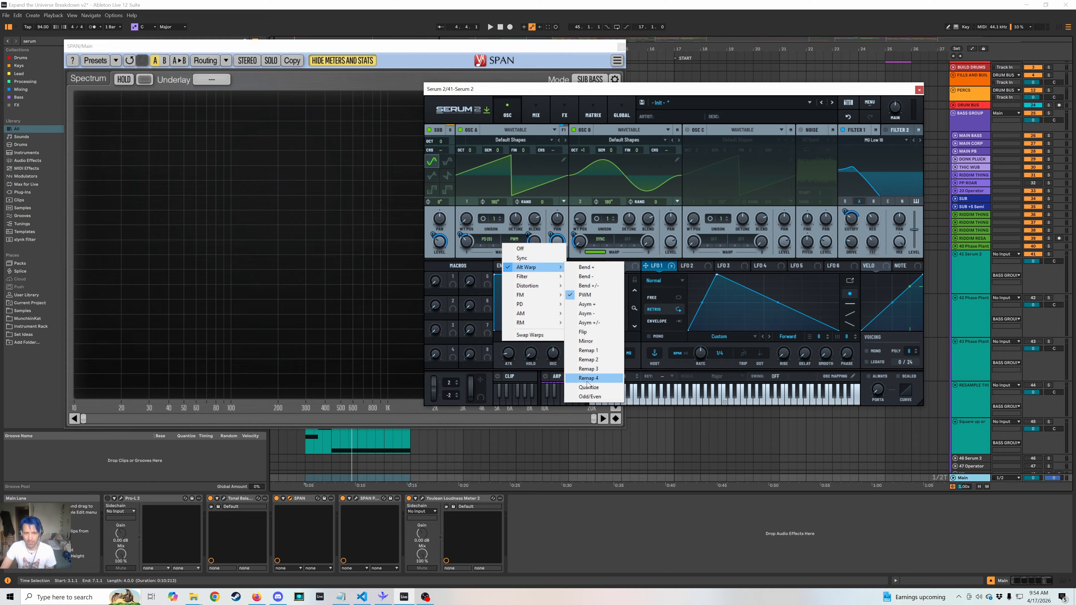
click(591, 396)
key(space)
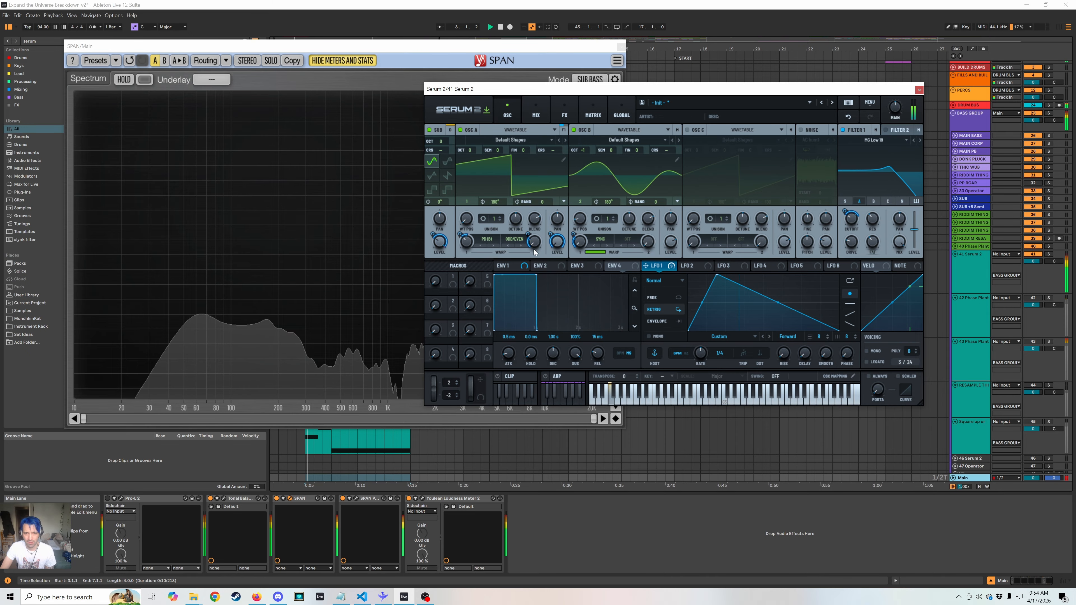
Adjust the amount and LFO 1 modulation of oscillator A's second warp while replaying the bass.
mouse_move(535, 245)
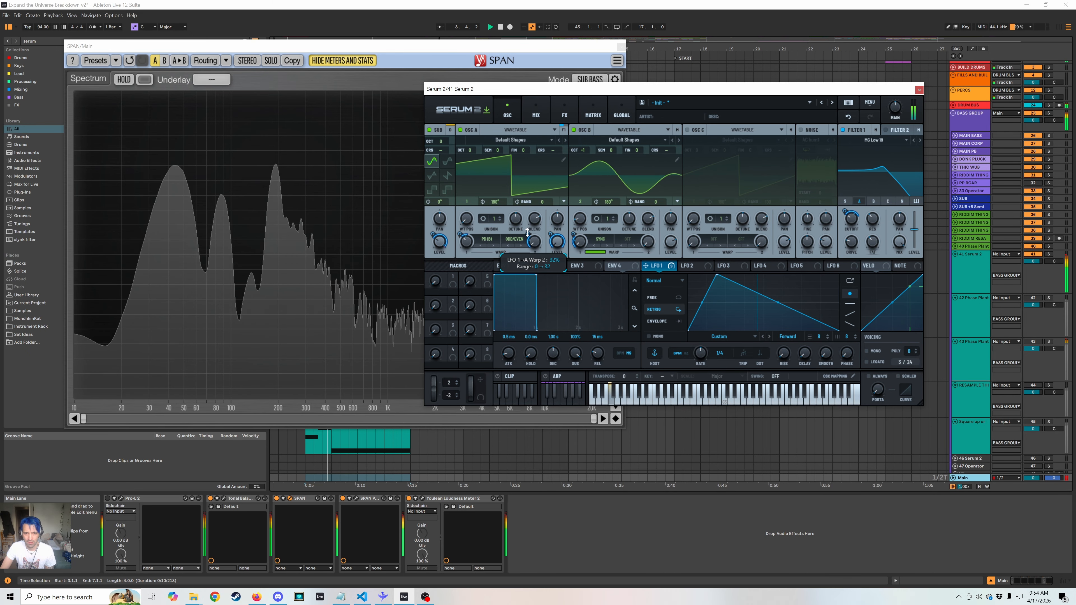
drag(535, 247, 554, 179)
mouse_move(571, 143)
mouse_down()
mouse_move(525, 250)
mouse_move(556, 155)
mouse_up()
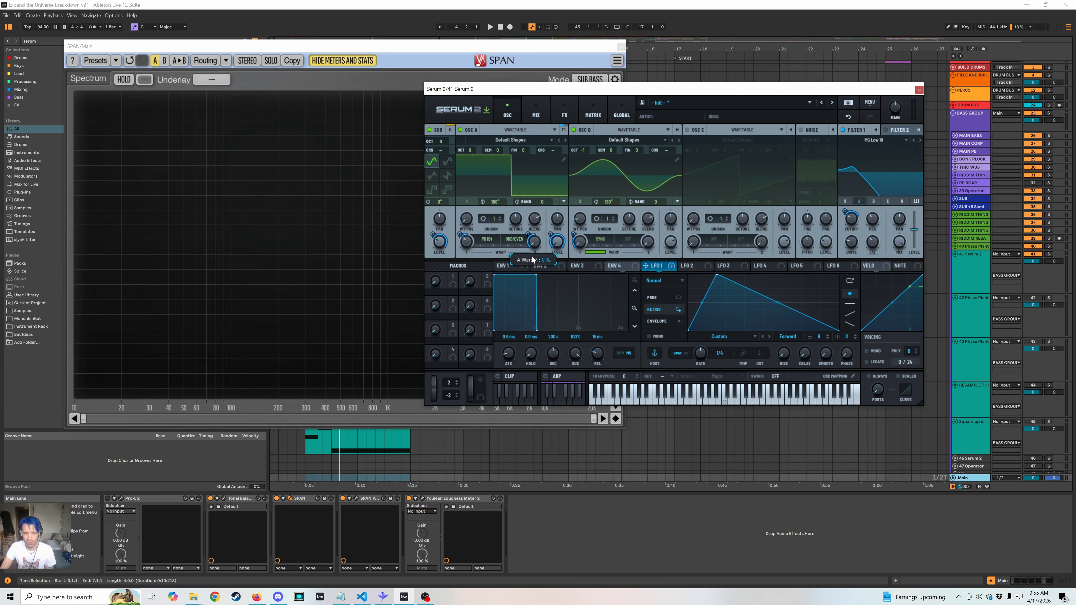
key(space)
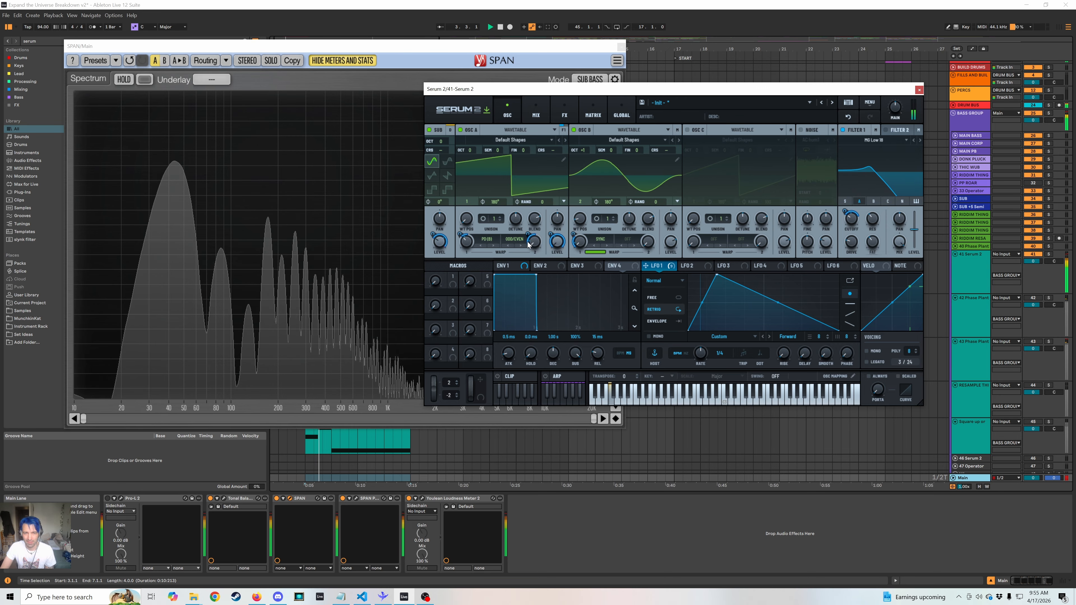
mouse_move(528, 245)
mouse_down()
mouse_move(534, 221)
mouse_move(528, 253)
mouse_up()
key(space)
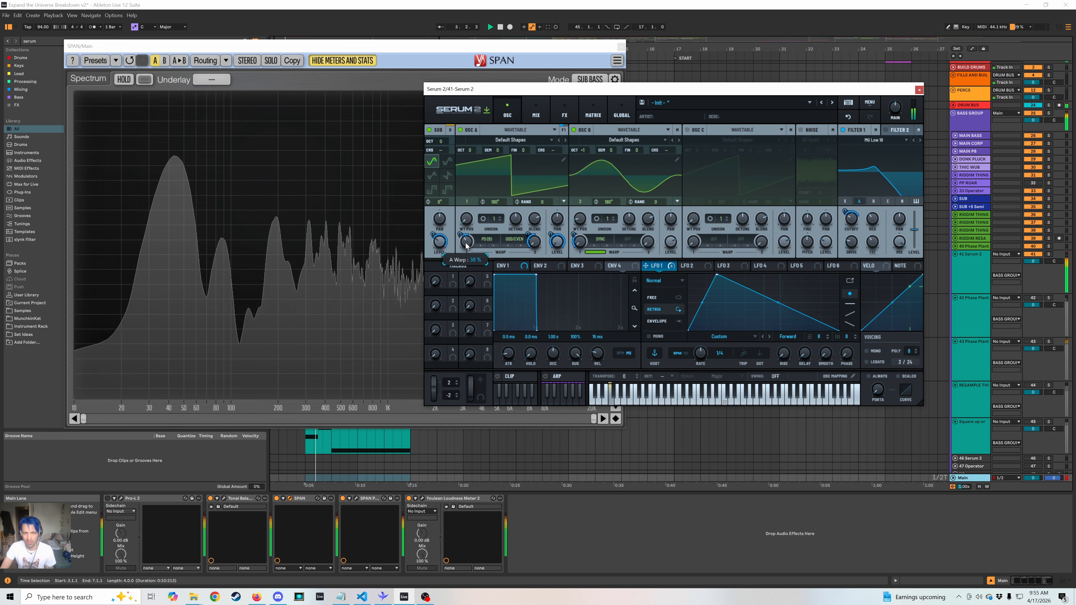
Adjust oscillator B's octave, and set the wavetable positions to 2 on oscillator A and 1 on oscillator B while playing the bass.
key(space)
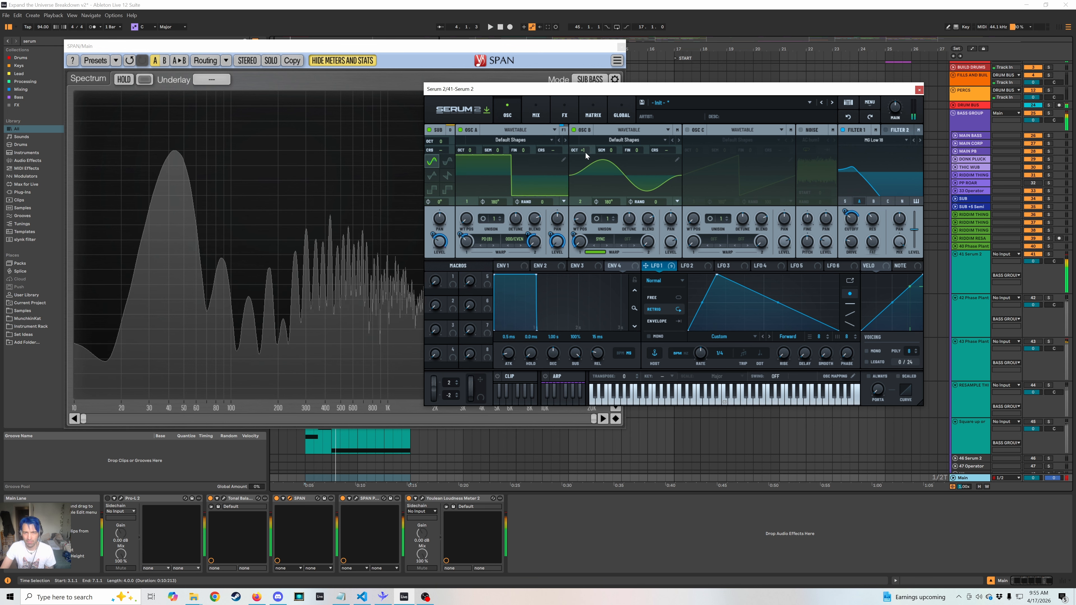
drag(585, 151, 578, 165)
key(space)
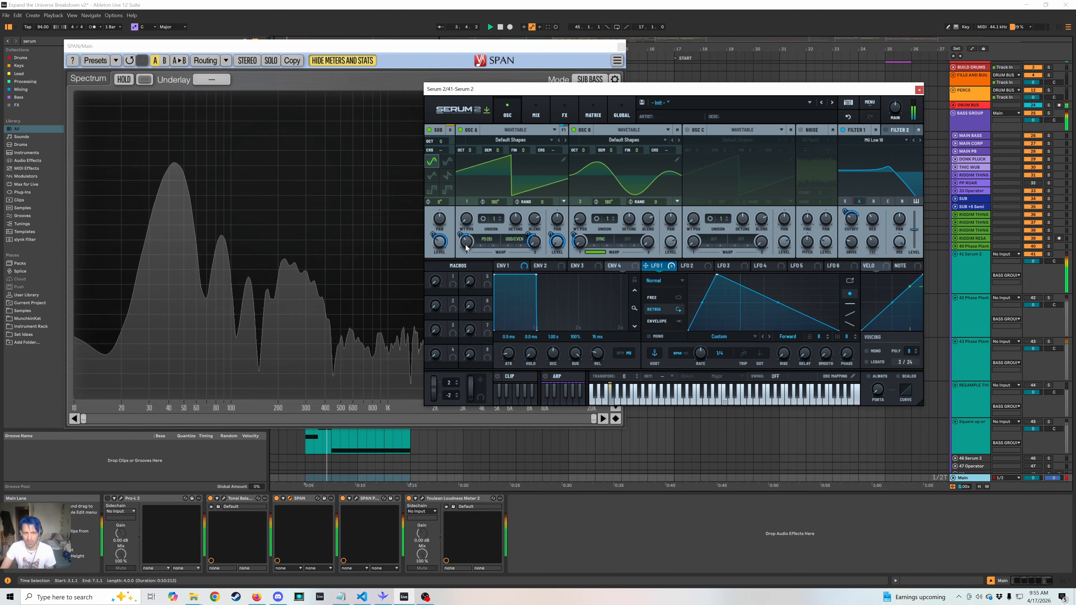
drag(467, 219, 469, 203)
key(space)
key(space)
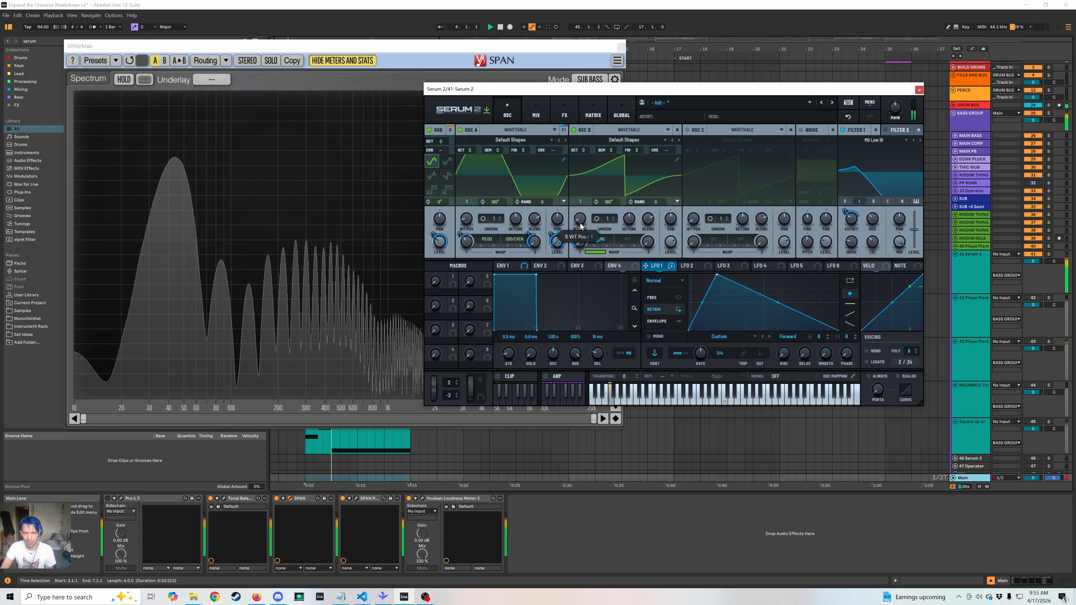
drag(466, 243, 463, 260)
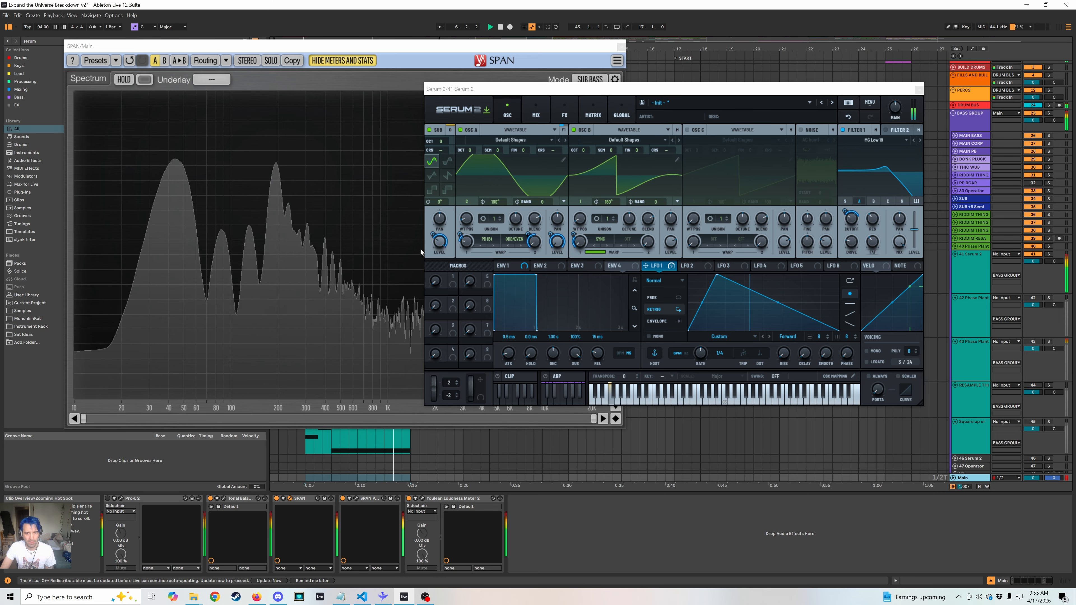
Bring SPAN to the front, examine the bass's full frequency spectrum during playback, and return to Serum 2.
click(392, 76)
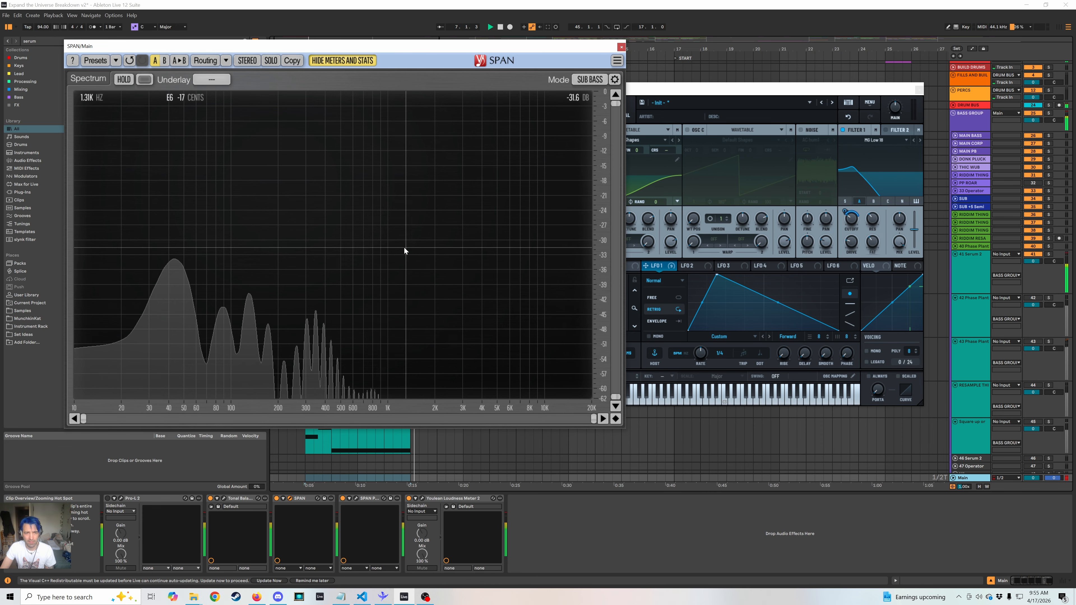
key(space)
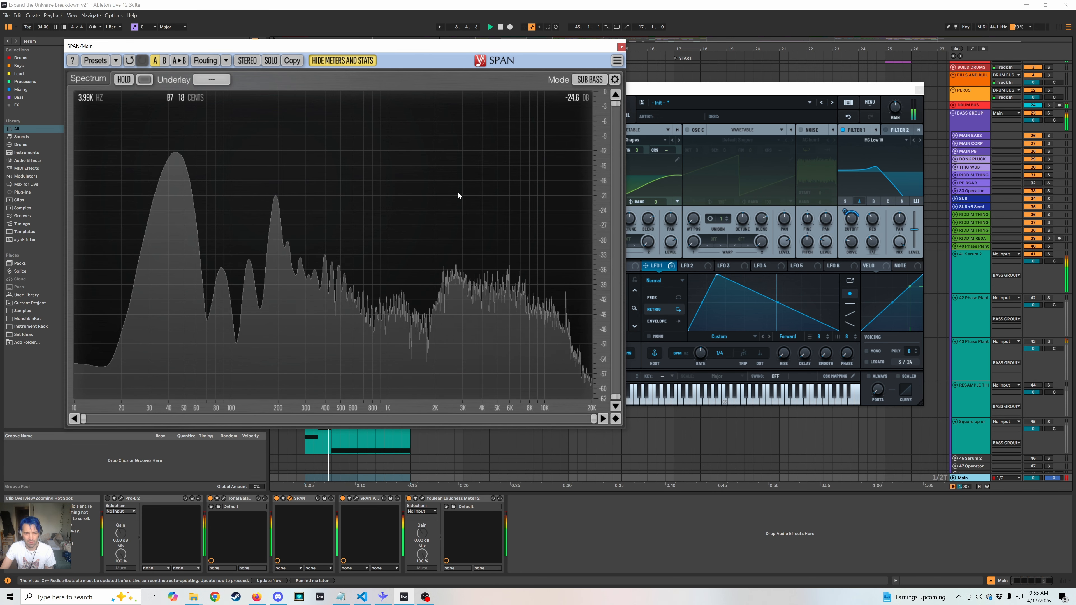
key(space)
click(728, 90)
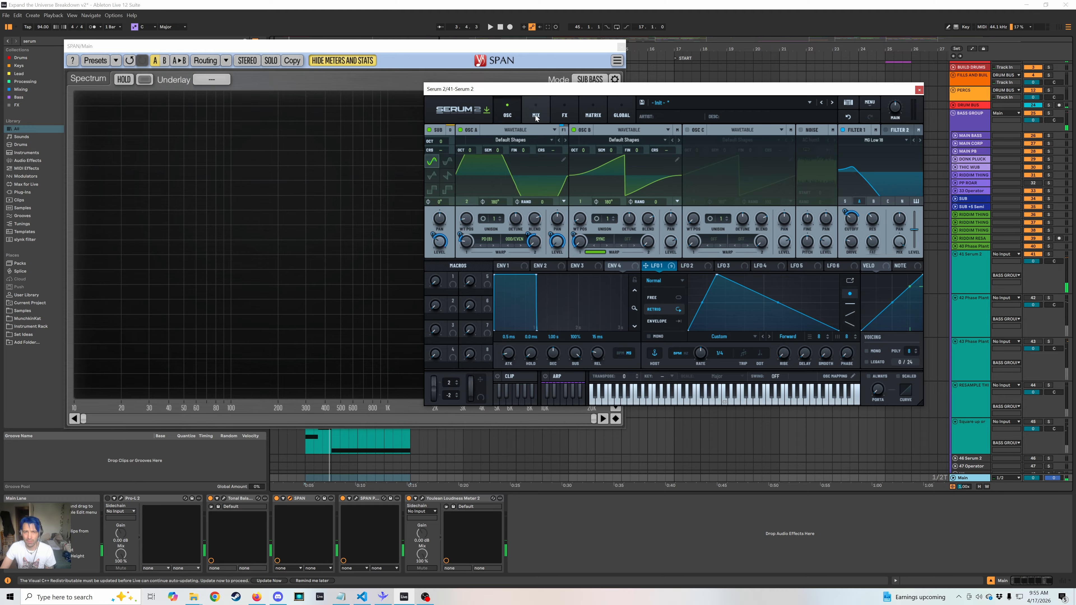
Open Serum 2's effects and compare the bass with the phaser bypassed and active during playback.
click(536, 115)
click(566, 116)
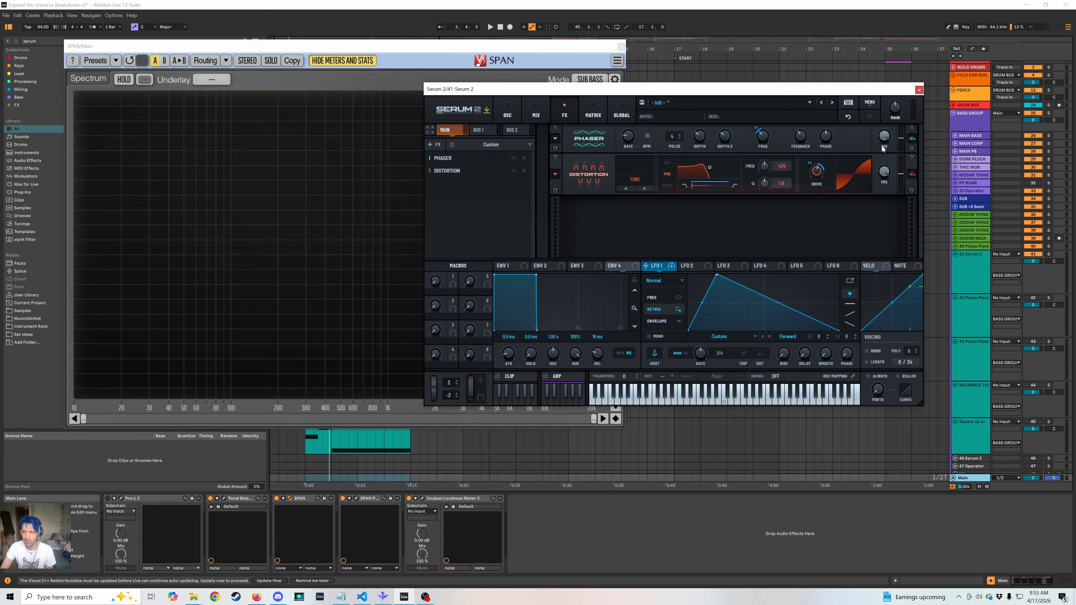
click(513, 158)
key(space)
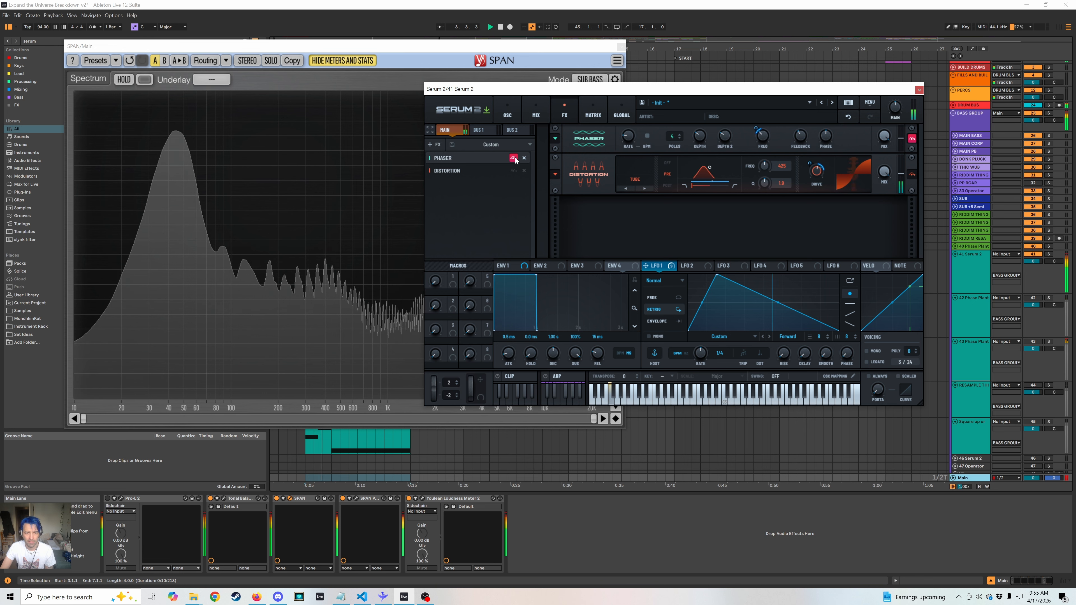
click(513, 158)
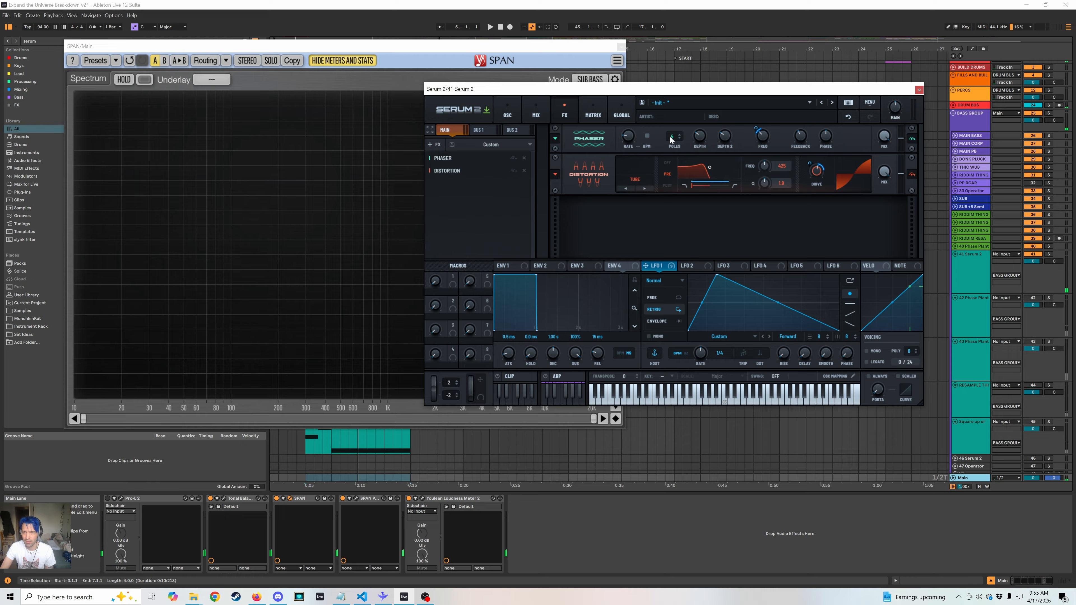
Try a higher pole count on the phaser during playback and undo the change.
key(space)
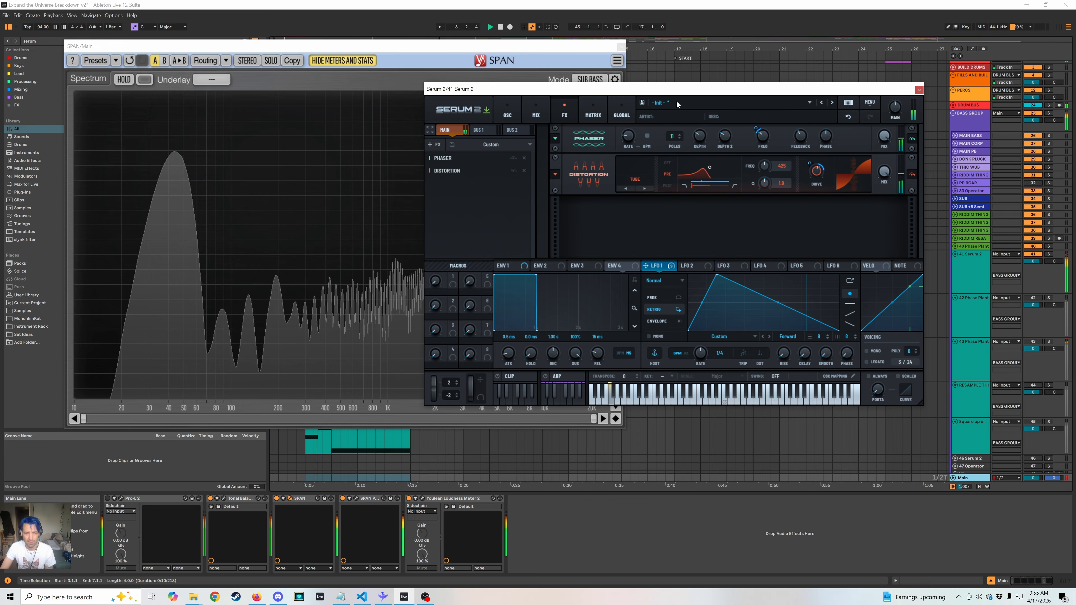
key(ctrl+z)
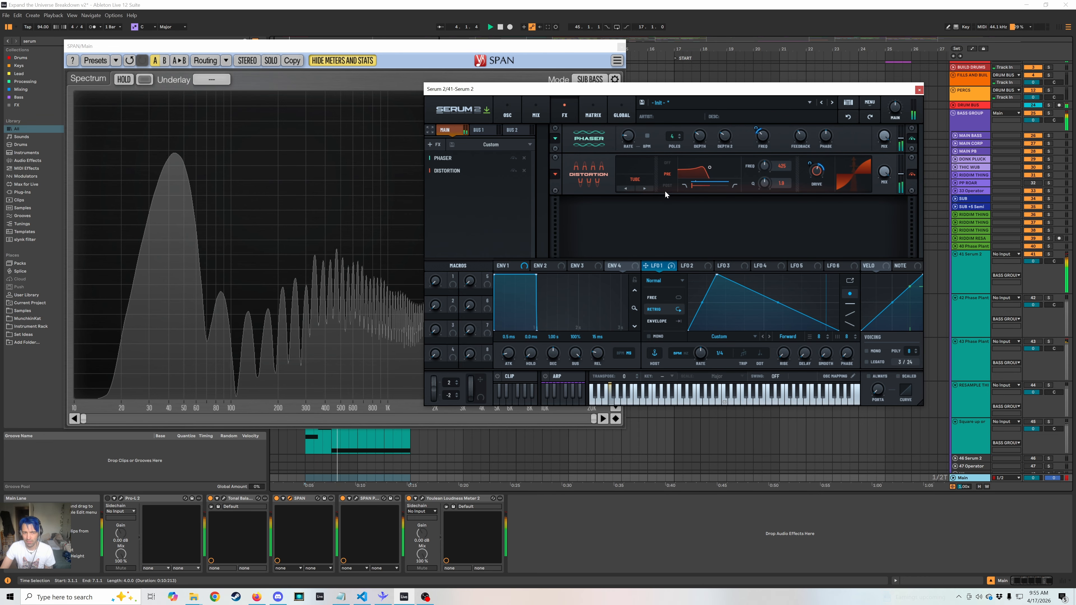
key(space)
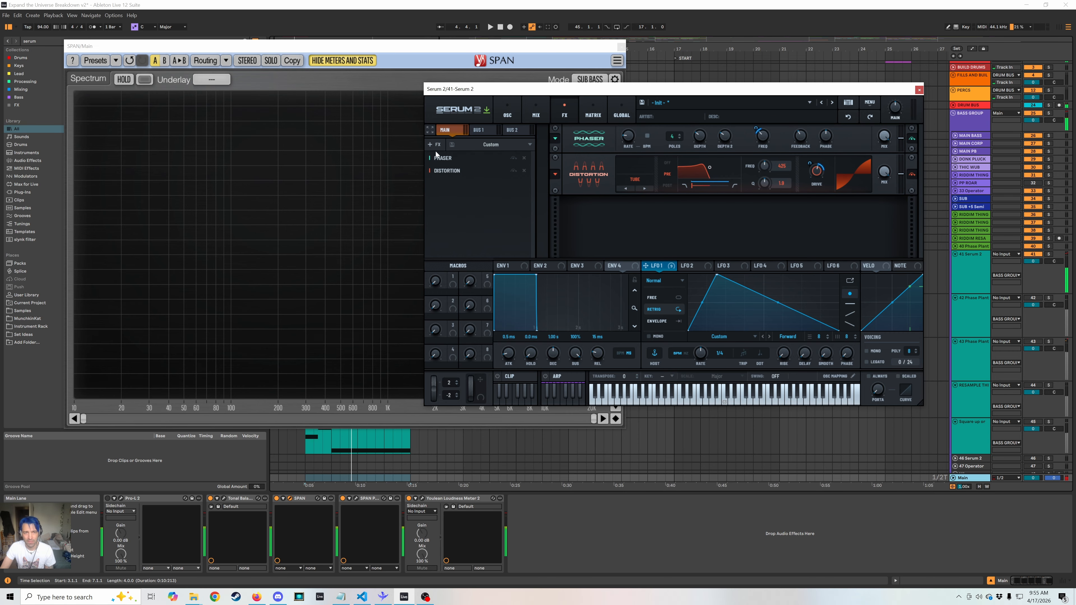
Add a Compressor to the main effects, switch it to multiband mode, raise its gain to about 11 dB, and play the bass.
click(428, 145)
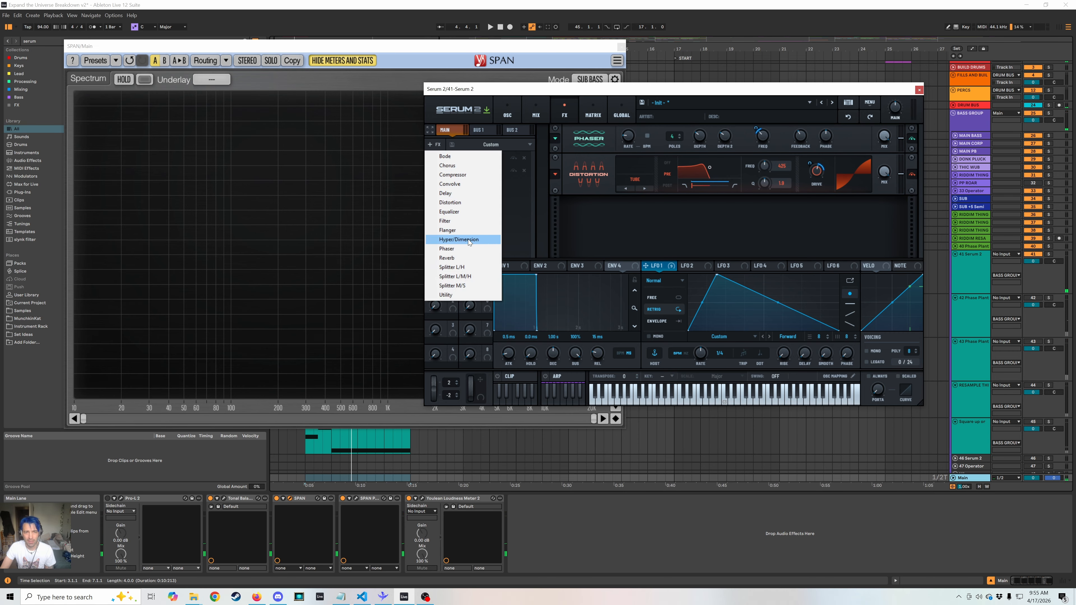
click(471, 175)
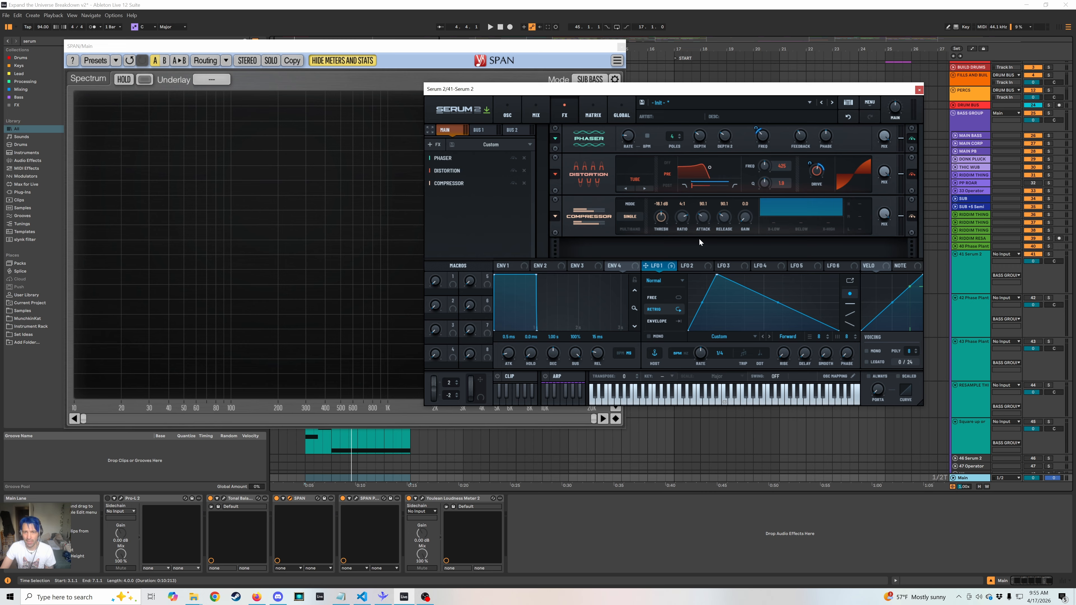
click(635, 230)
drag(737, 199, 737, 187)
key(space)
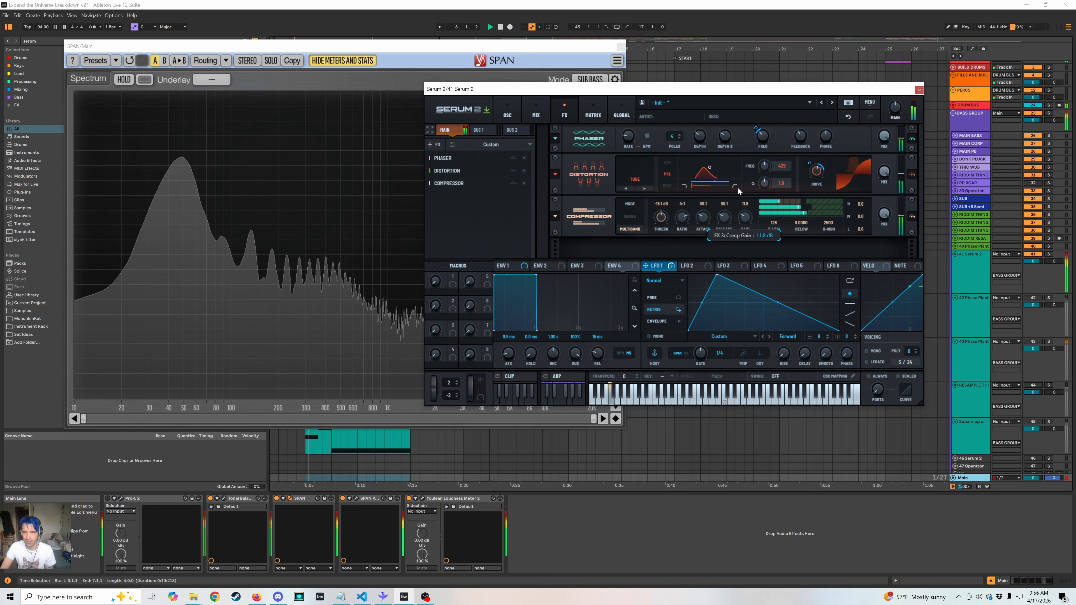
key(space)
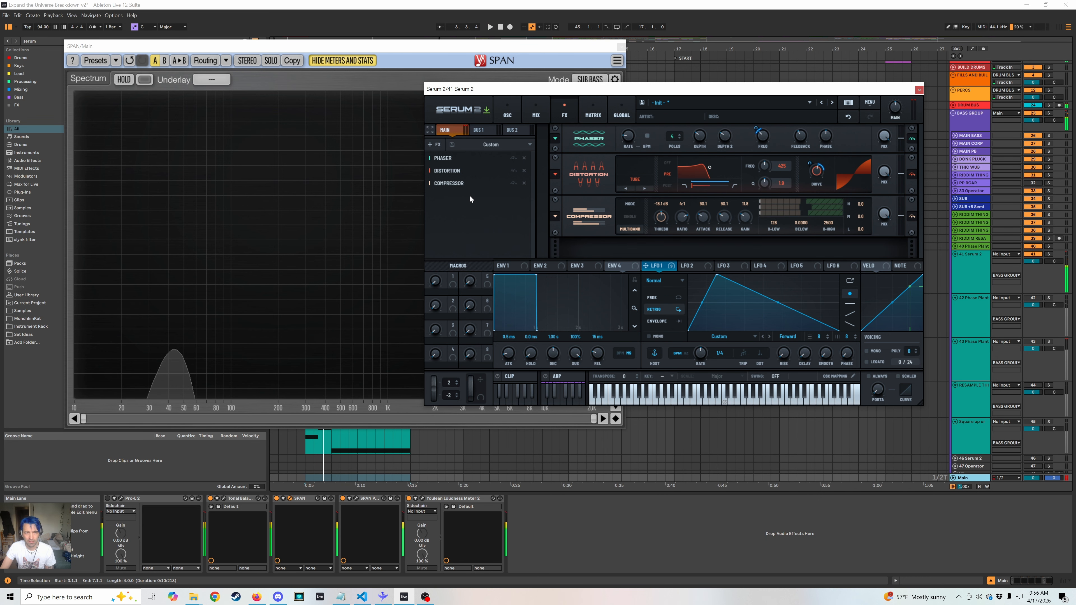
Add a Filter after the compressor, set its type to Acid Ladder, and assign LFO 1 to its cutoff.
click(434, 145)
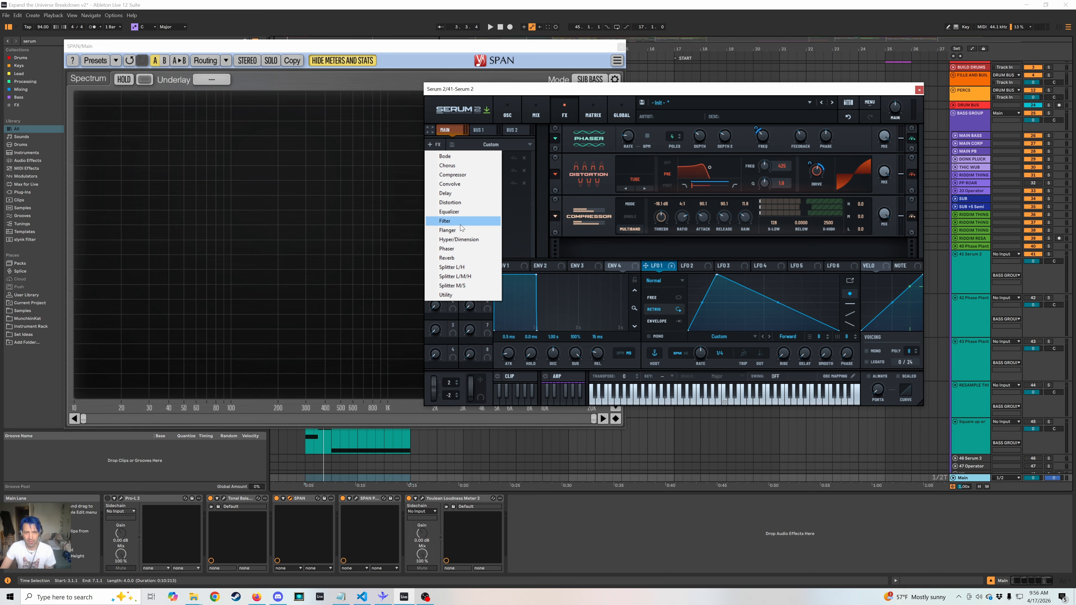
click(444, 221)
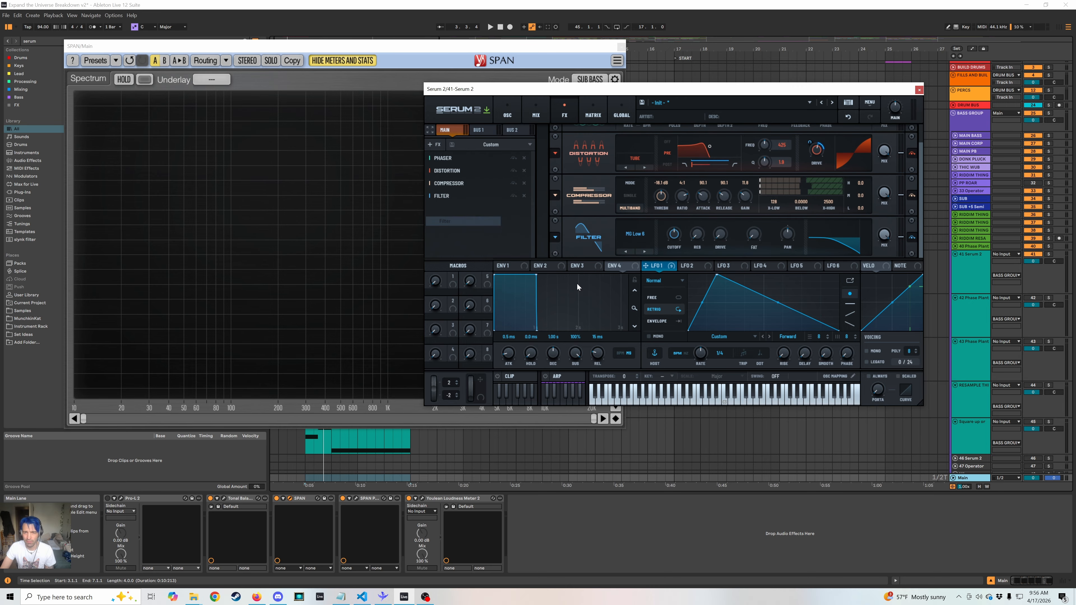
click(620, 245)
mouse_move(651, 290)
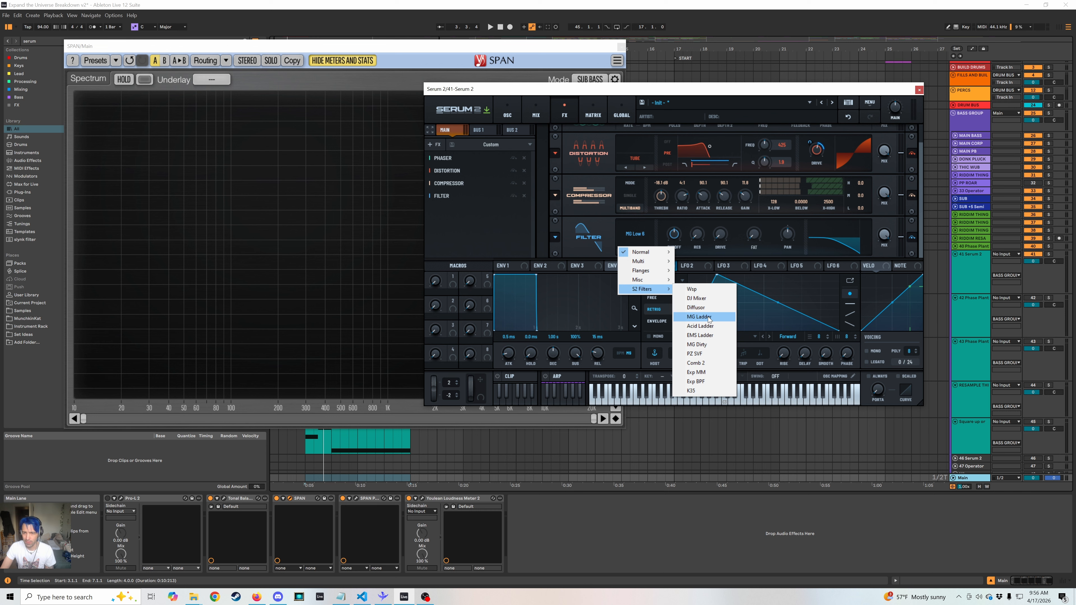
click(700, 326)
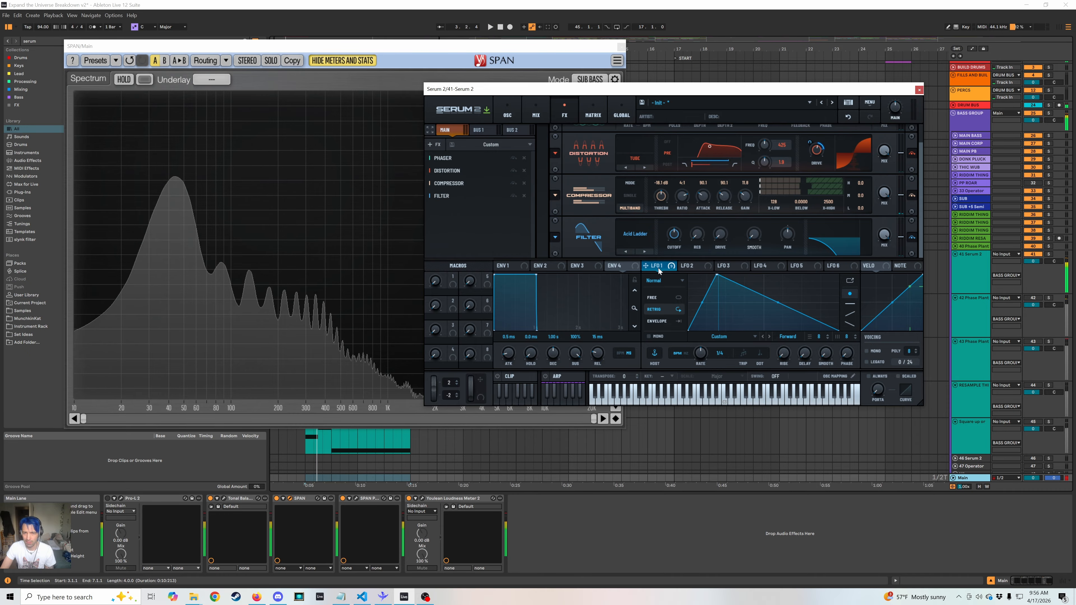
drag(659, 268, 674, 240)
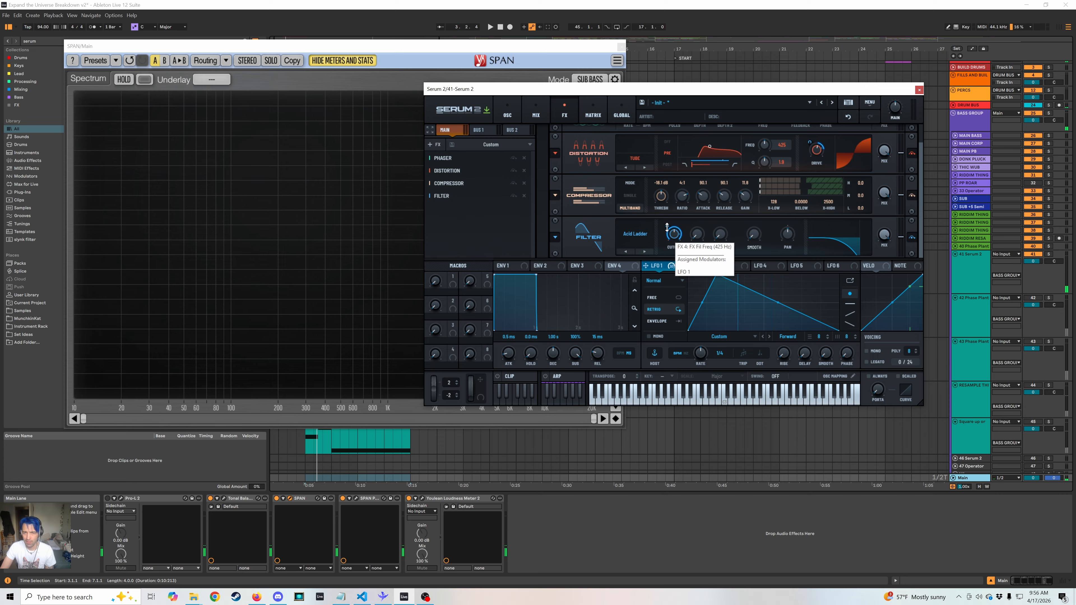
Play the bass, try a Flanger after the filter with adjusted depth and feedback, and remove the Flanger.
key(space)
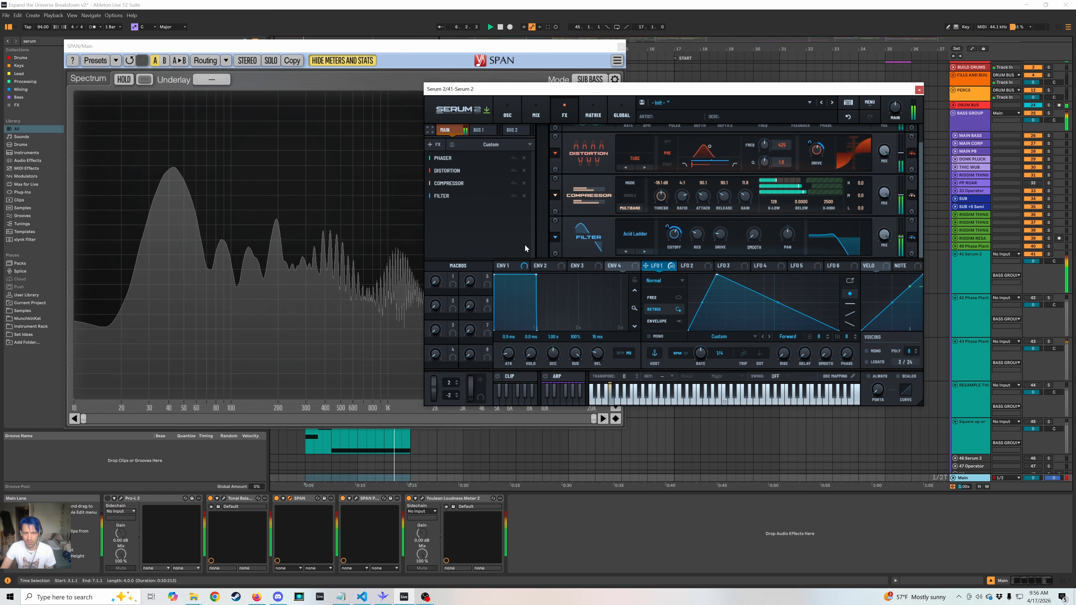
click(433, 144)
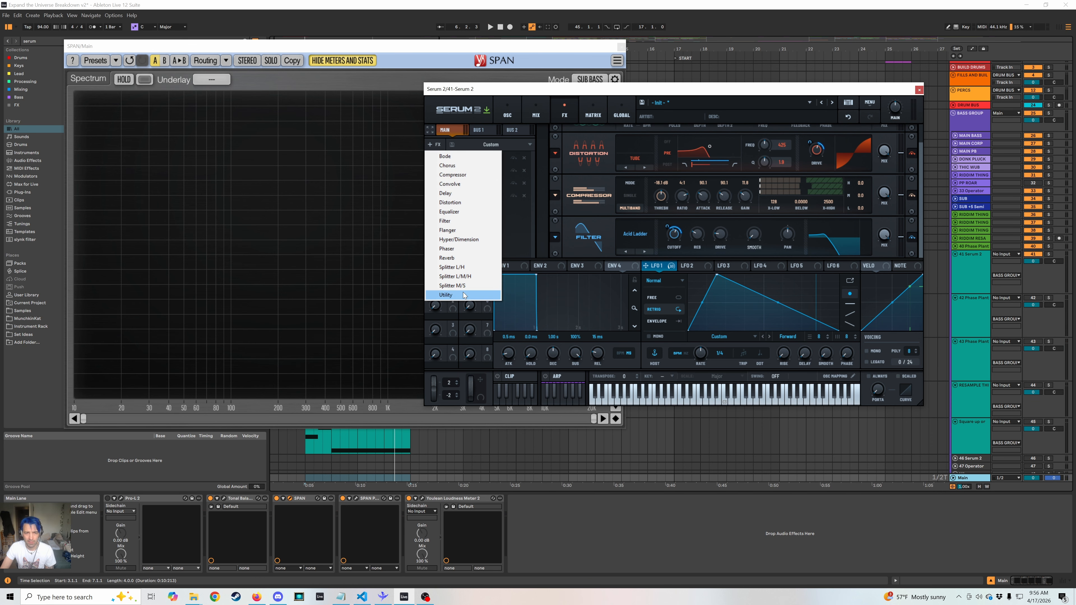
click(463, 234)
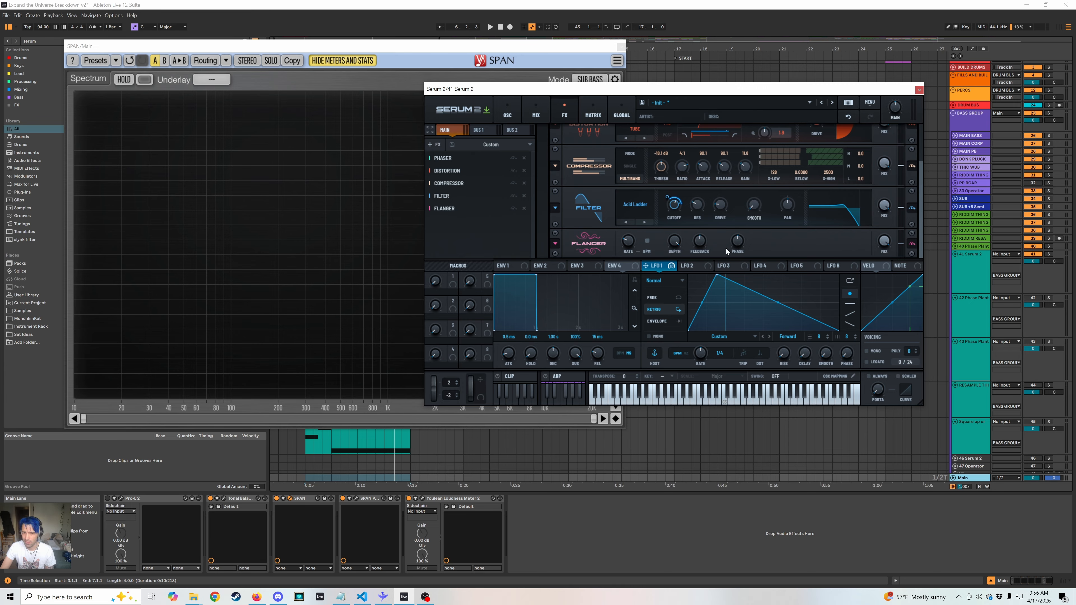
key(space)
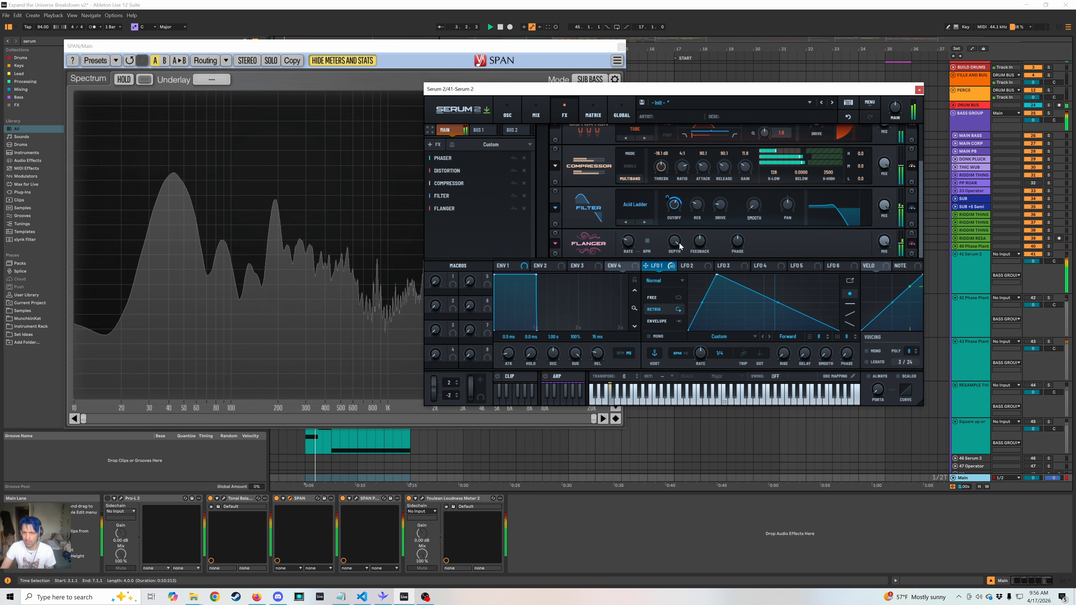
drag(677, 243, 665, 302)
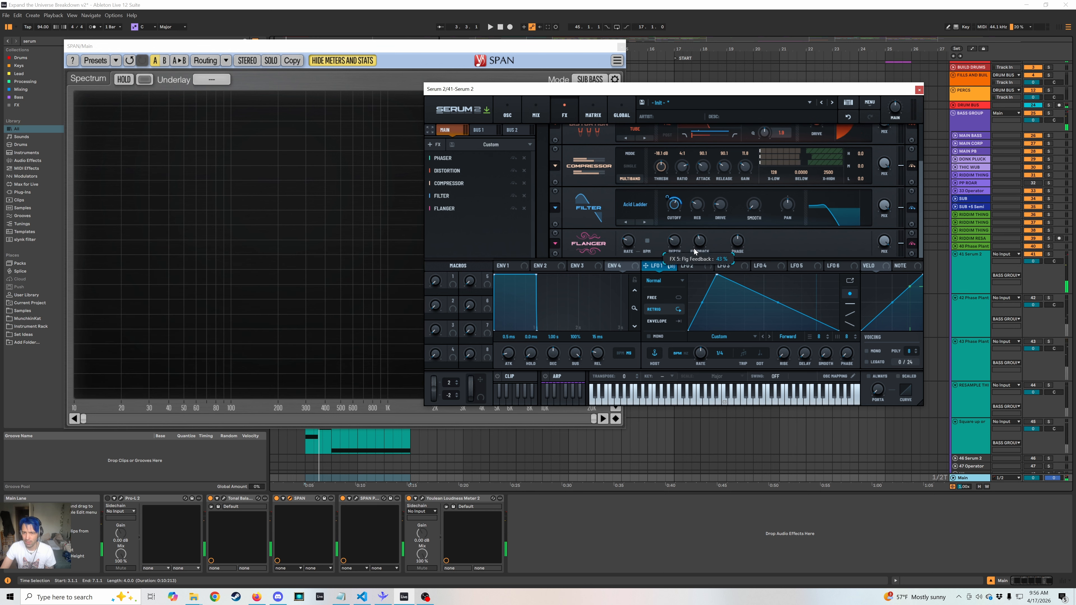
key(space)
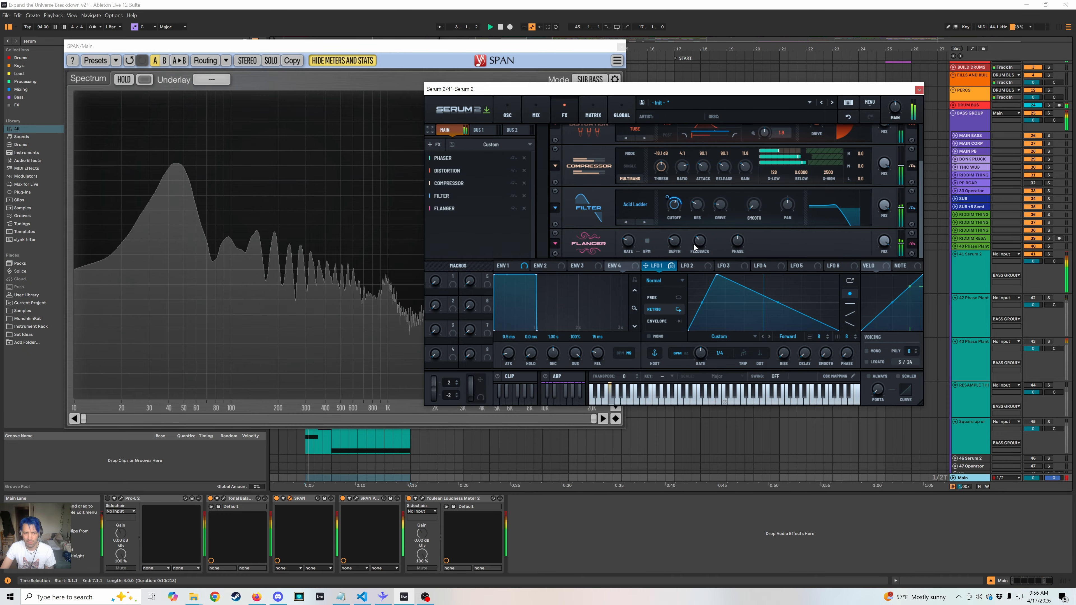
key(space)
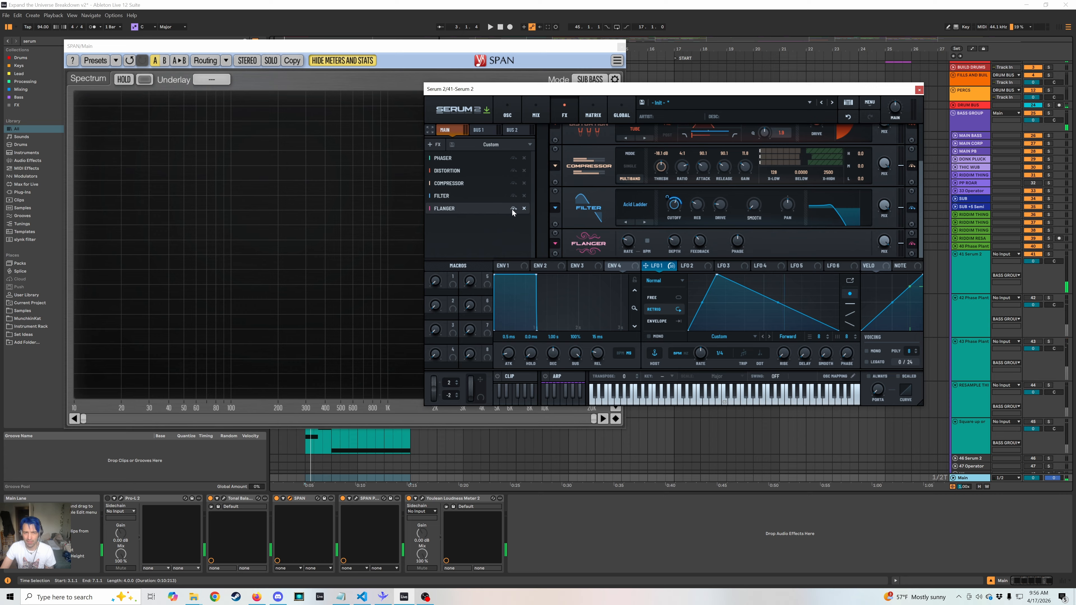
click(523, 209)
Try Hyper/Dimension after the filter on the full signal, play the bass, and remove the effect.
click(433, 145)
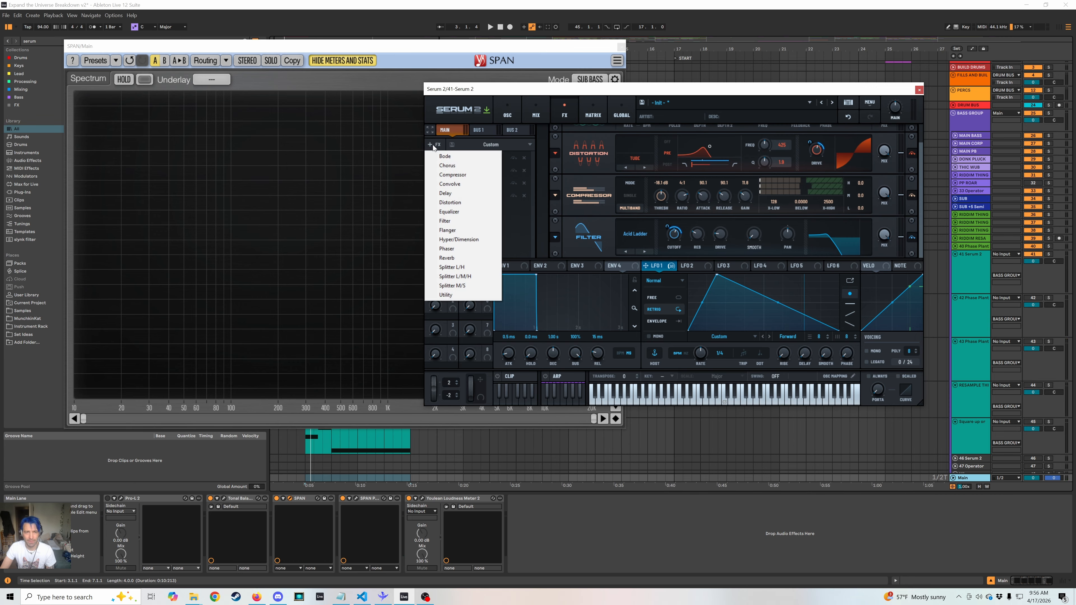
click(483, 243)
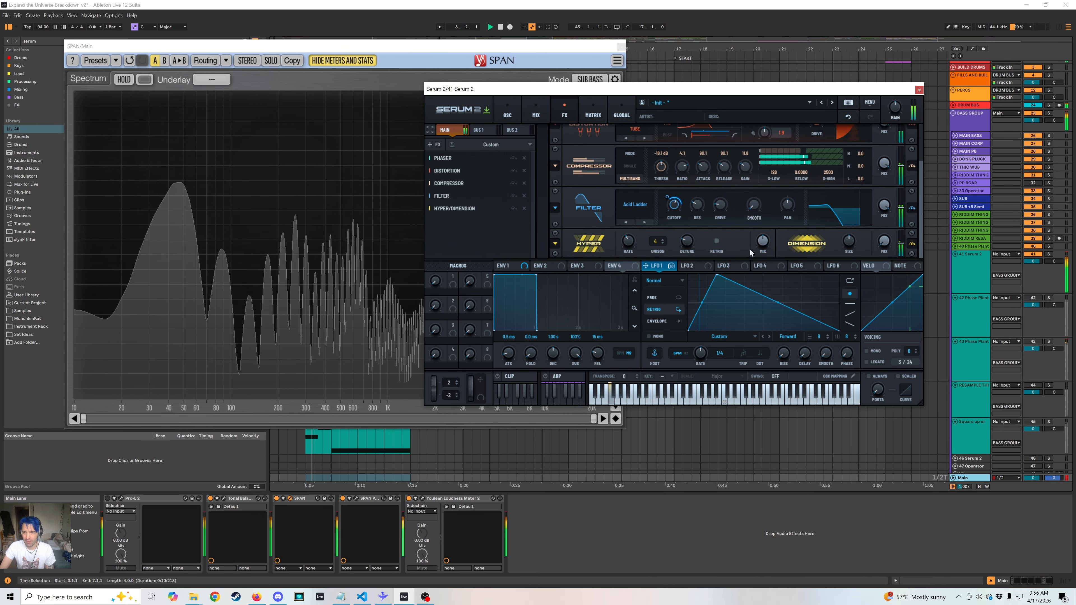
drag(461, 209, 457, 168)
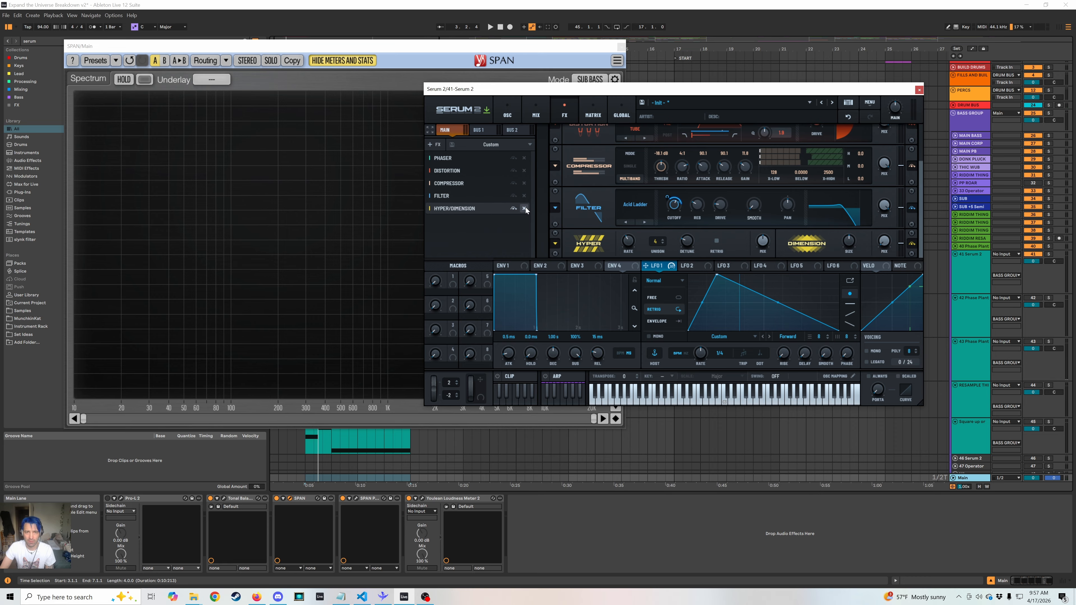
click(524, 210)
Add a Splitter L/H after the filter and place a Hyper/Dimension effect in its highs band.
click(433, 144)
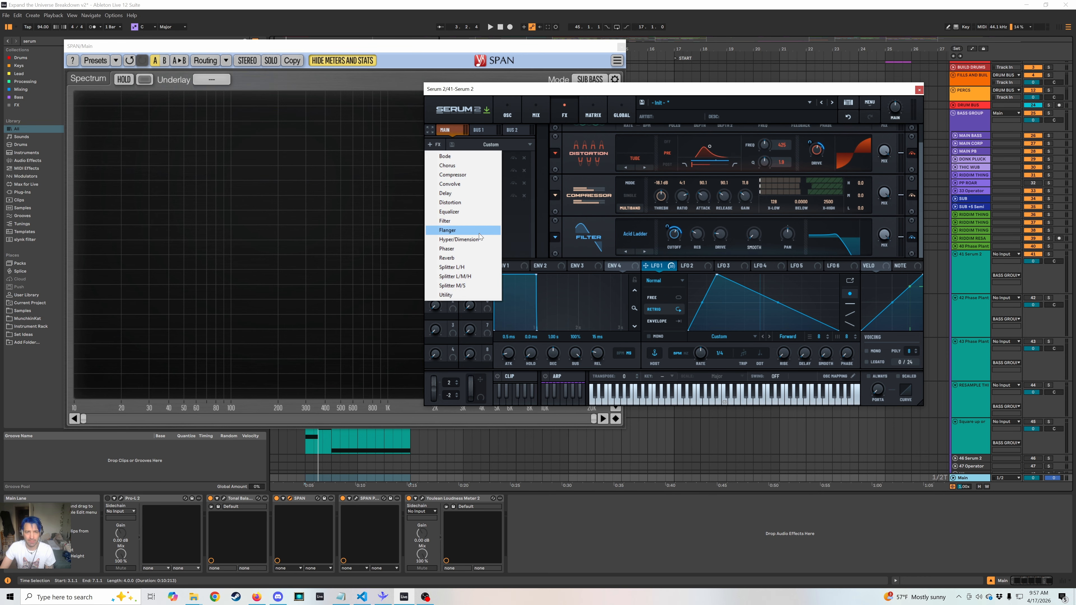
click(452, 267)
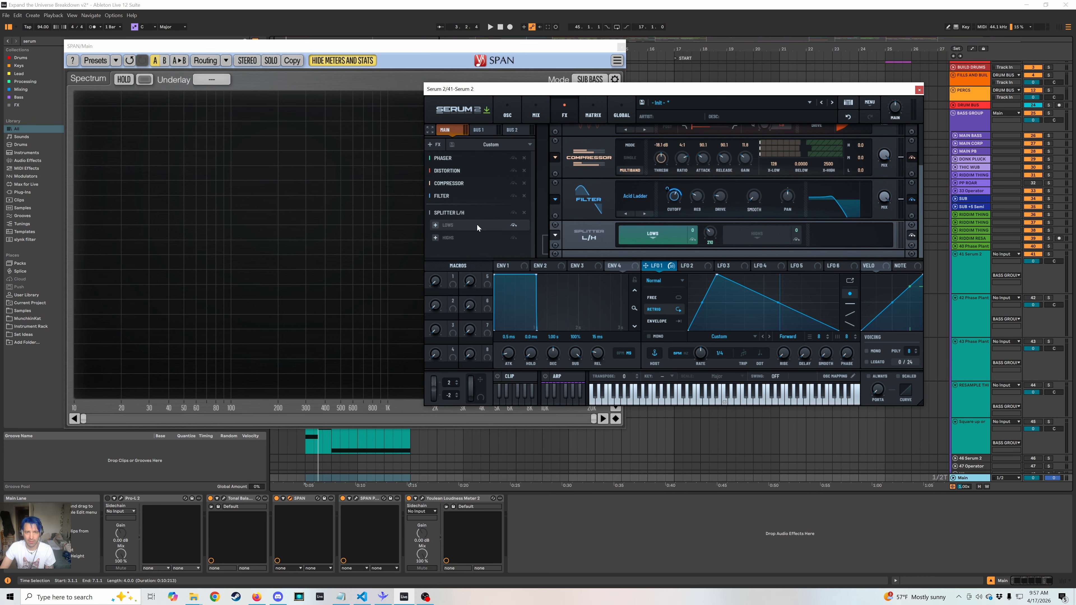
click(435, 238)
click(462, 337)
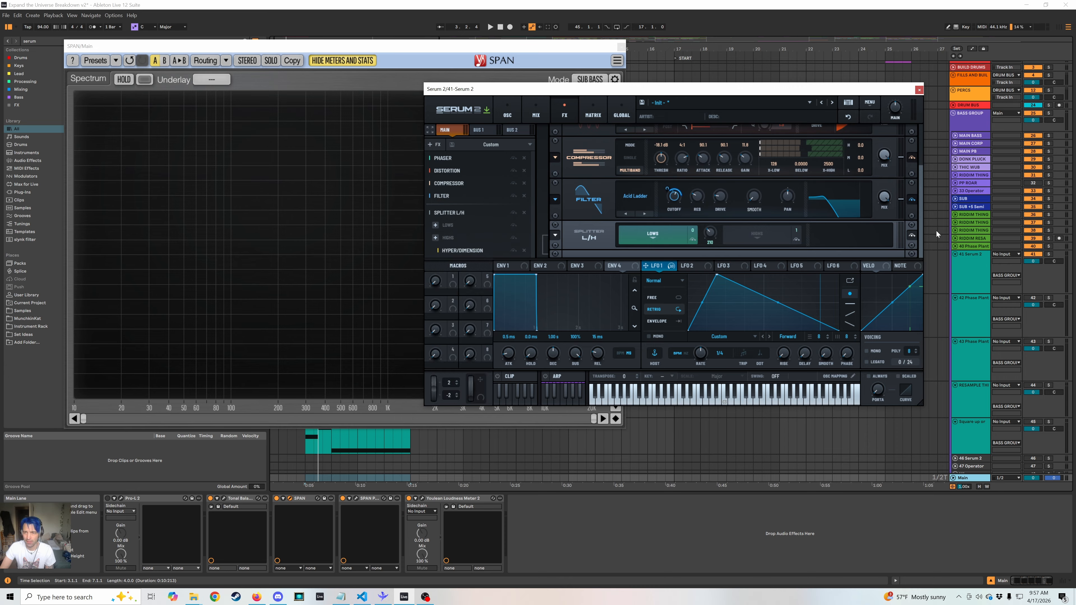
click(459, 250)
scroll(671, 244, down, 2)
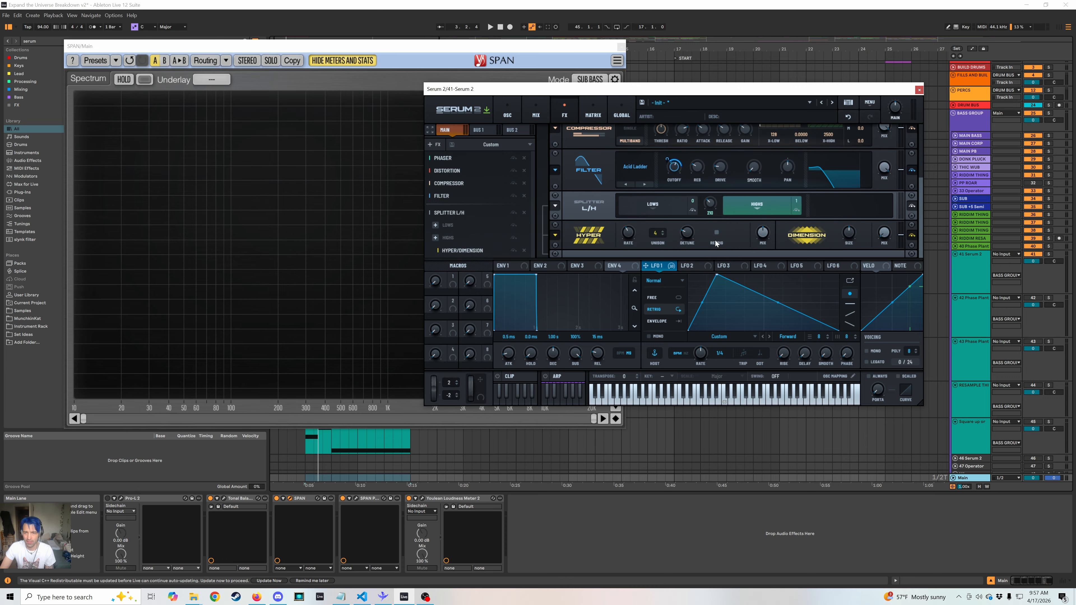
Play the bass, try a different Dimension mix and a Hyper unison of 7, and undo the last change.
key(space)
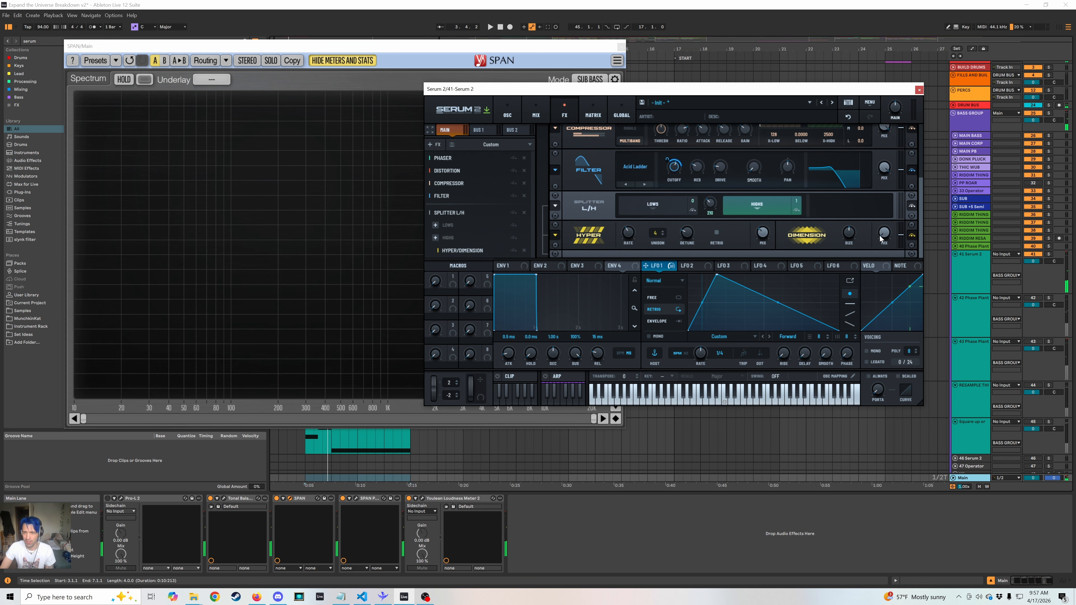
key(space)
drag(887, 228, 843, 269)
drag(656, 232, 659, 195)
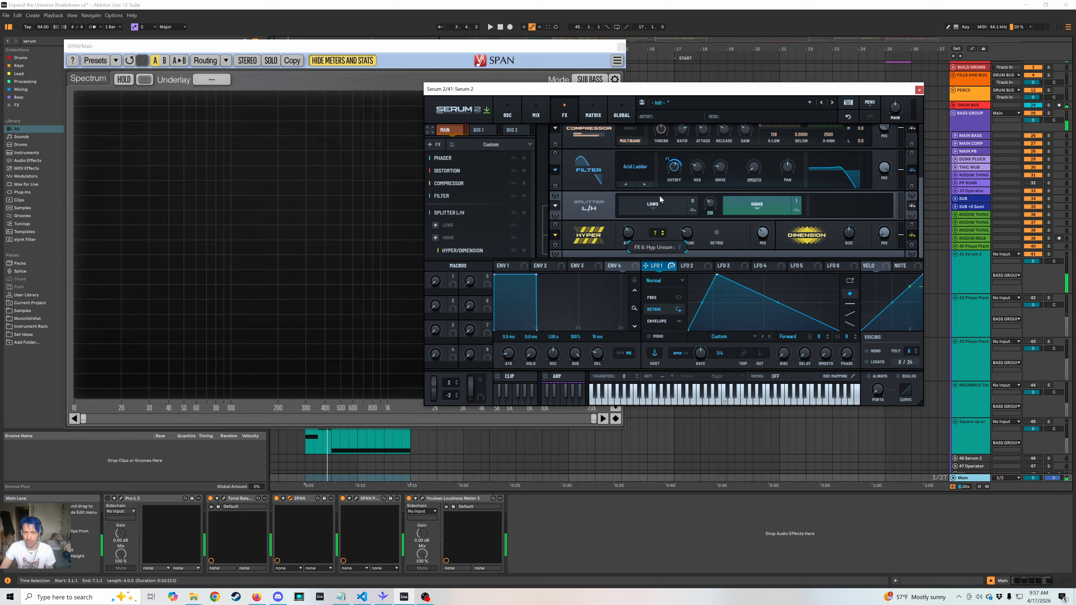
key(ctrl+z)
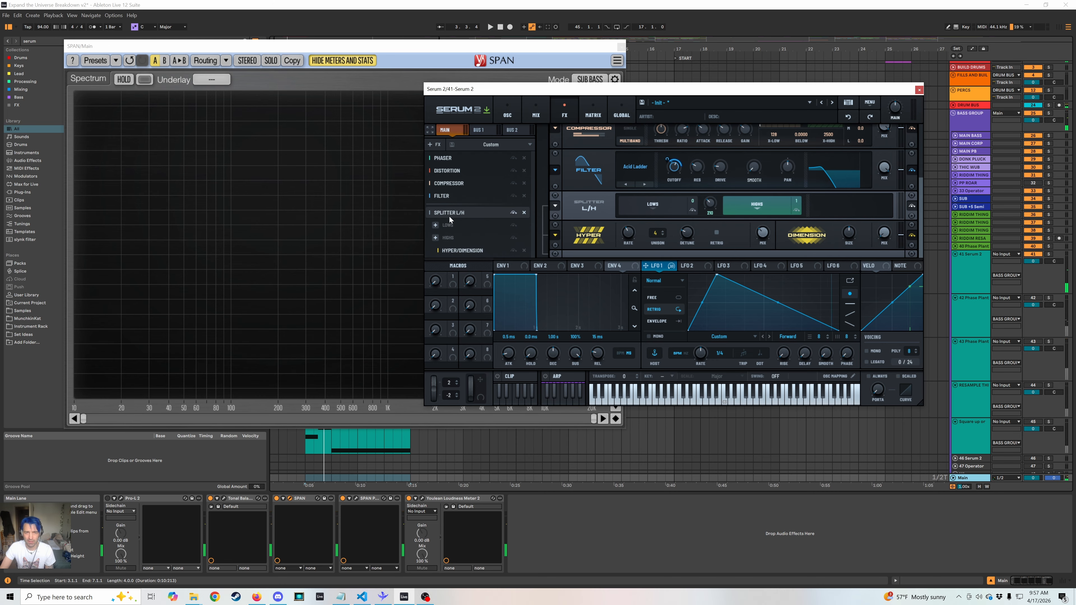
Set oscillator A's unison to 4 voices, assign LFO 1 to its detune, and play the bass.
click(515, 118)
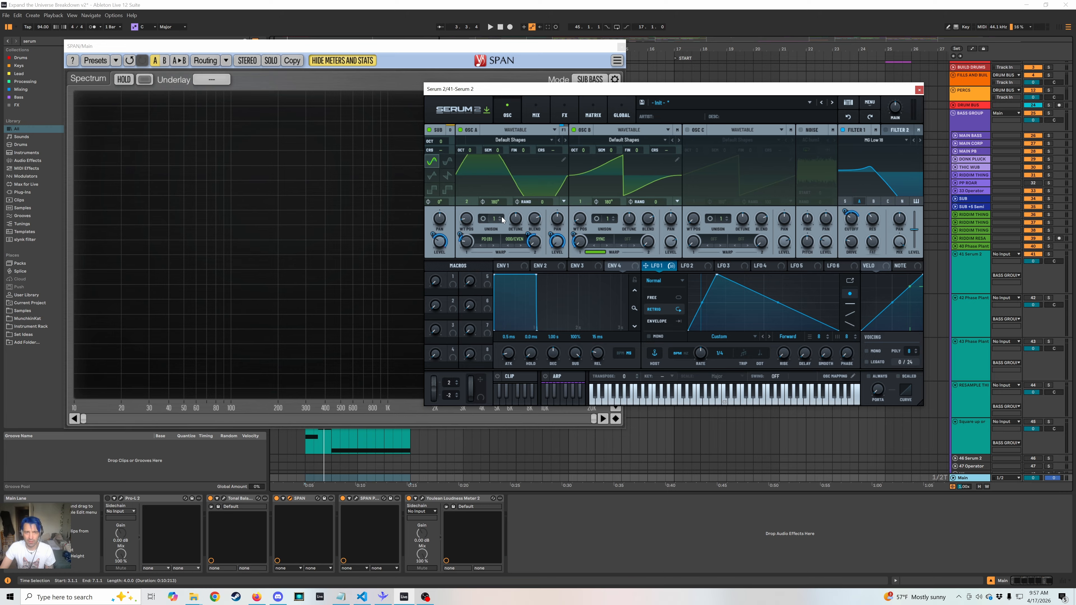
drag(495, 219, 511, 239)
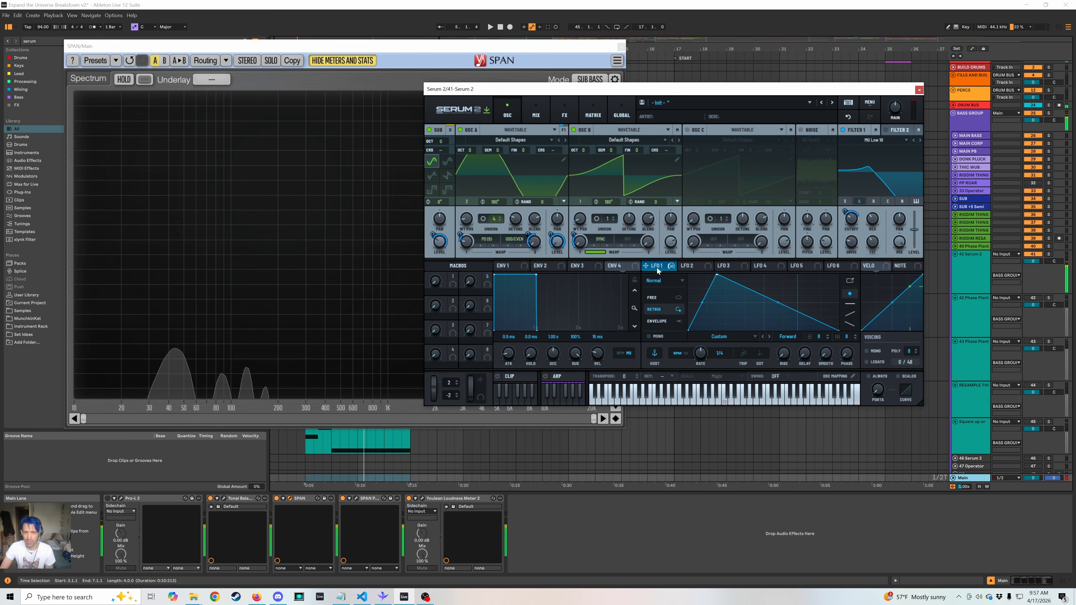
drag(657, 267, 516, 219)
key(space)
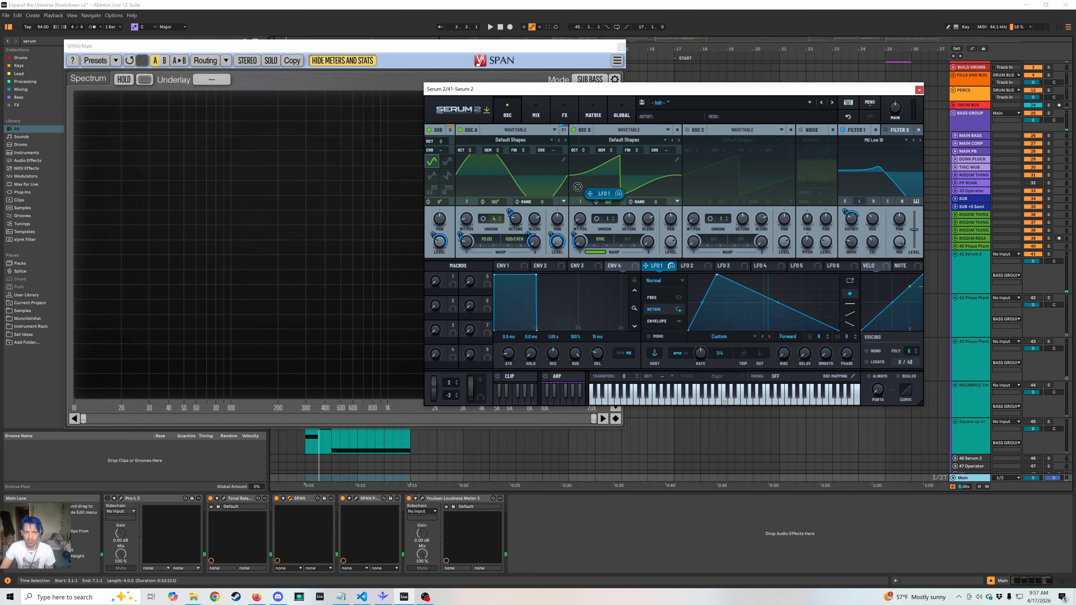
Assign LFO 2 to oscillator A's fine tuning, reduce that modulation amount in the matrix, and play the bass.
drag(657, 266, 526, 152)
click(697, 266)
click(564, 111)
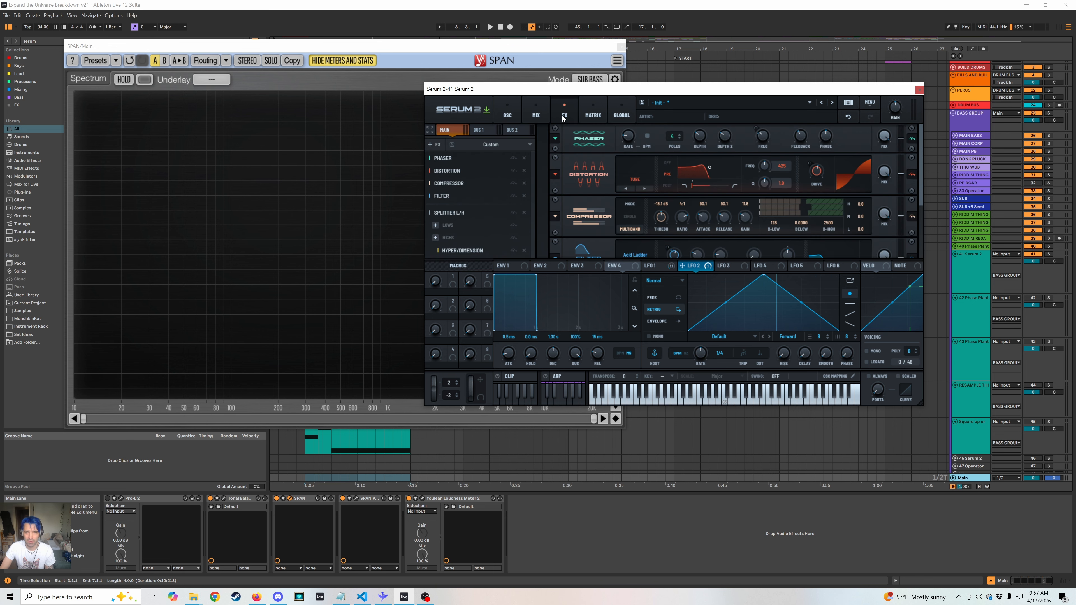
click(593, 113)
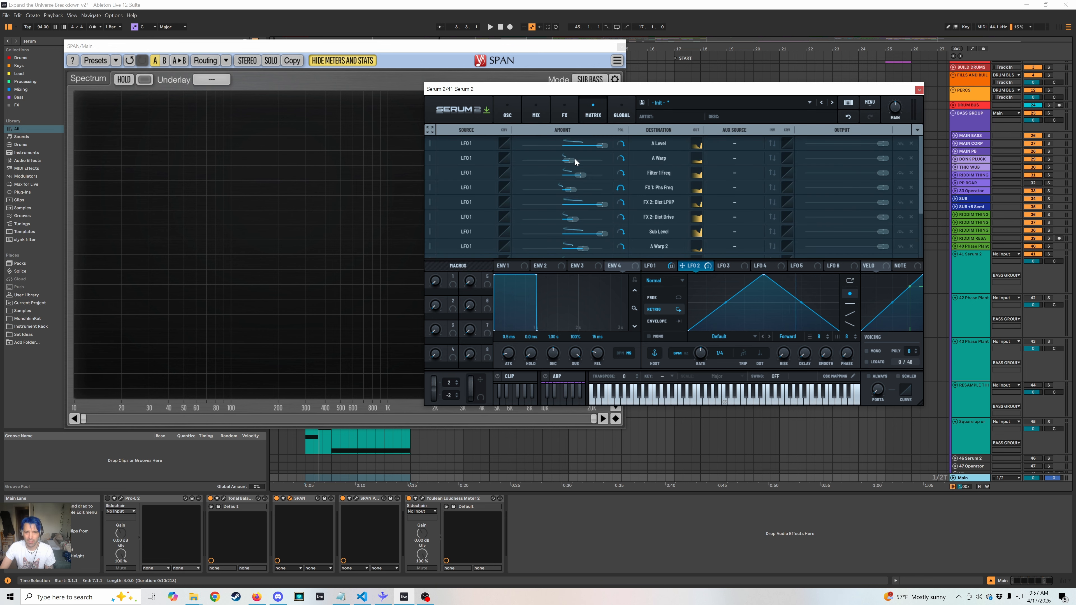
scroll(566, 247, down, 3)
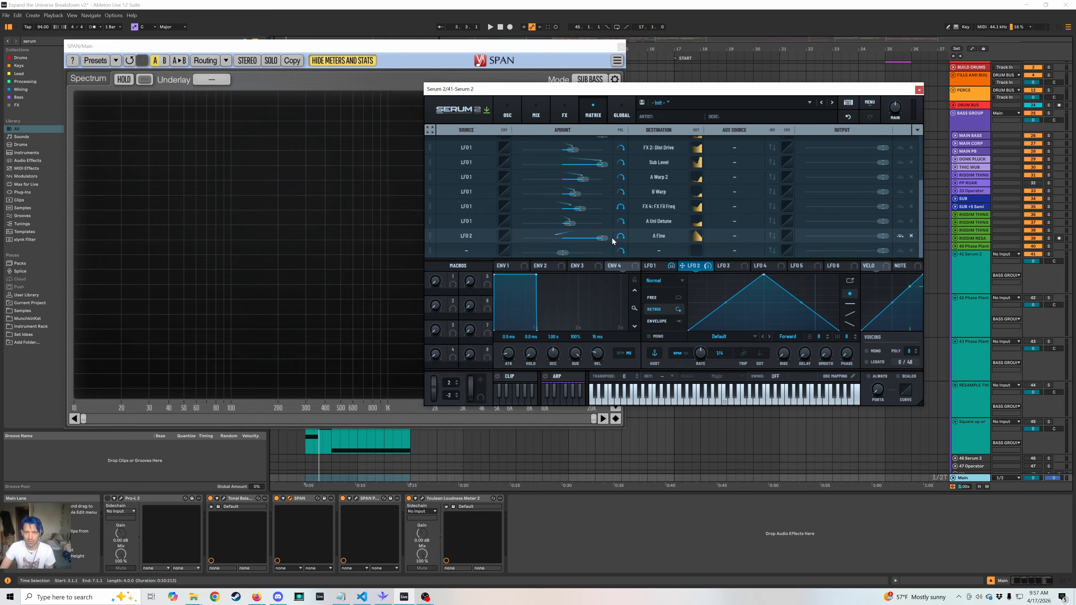
drag(604, 239, 573, 238)
key(space)
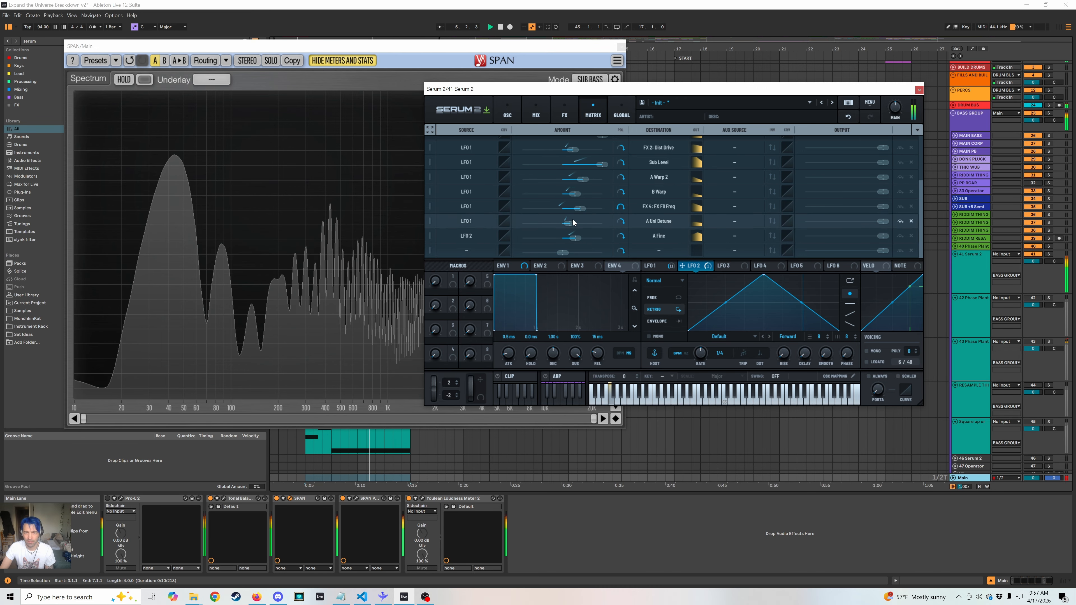
Add a second Filter at the end of the main effects chain and set its type to High 12.
click(513, 117)
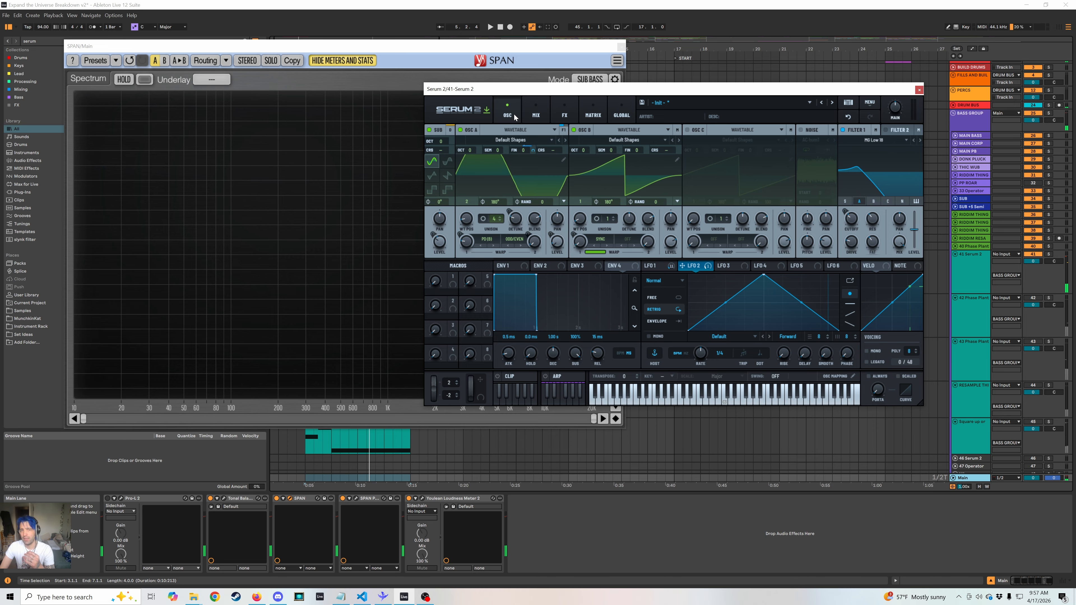
click(585, 115)
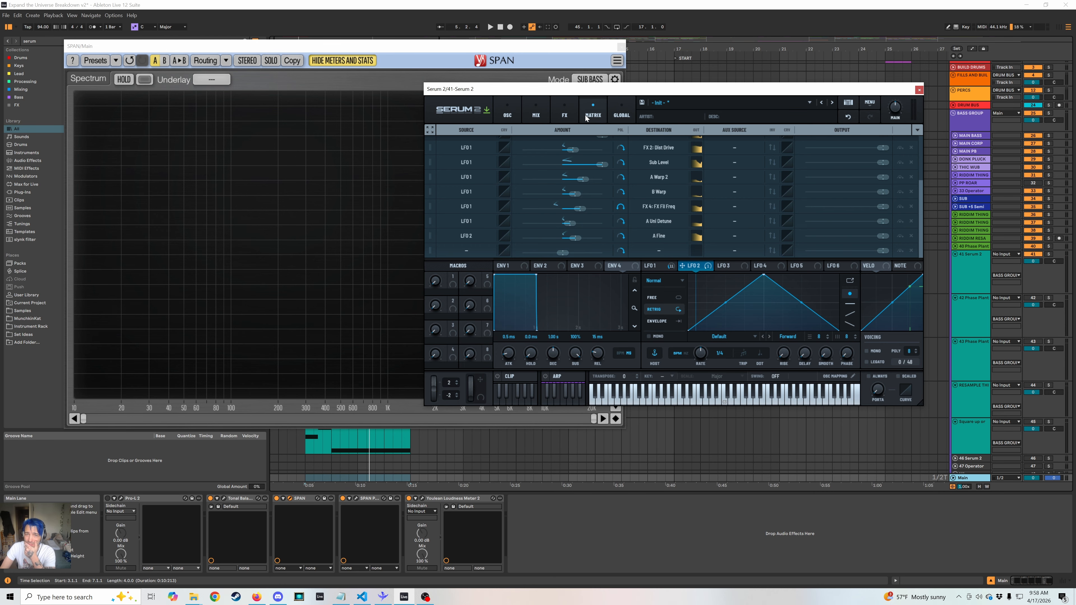
click(568, 113)
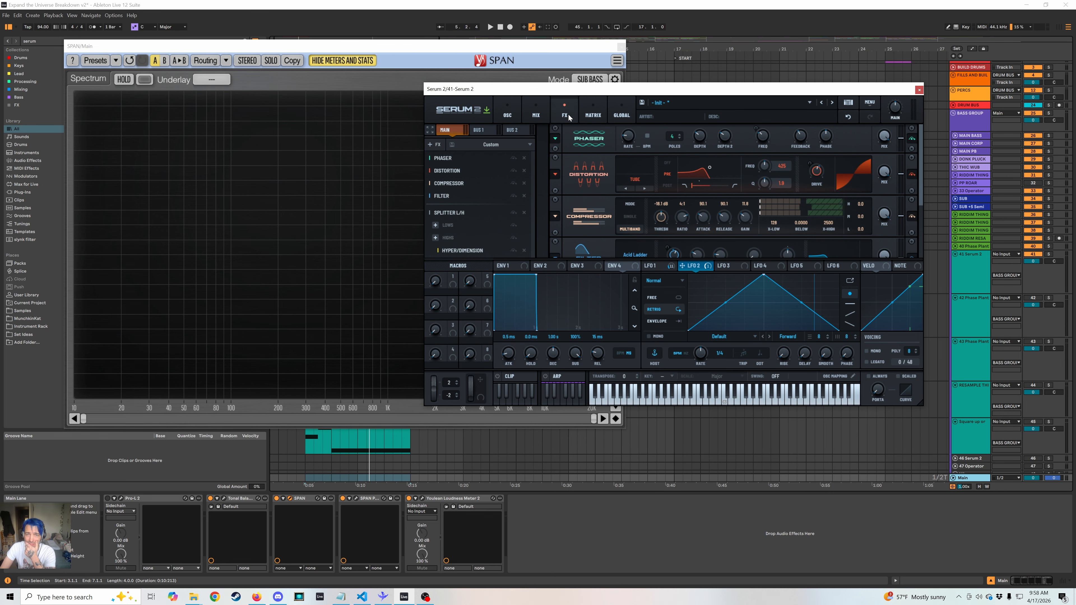
click(434, 145)
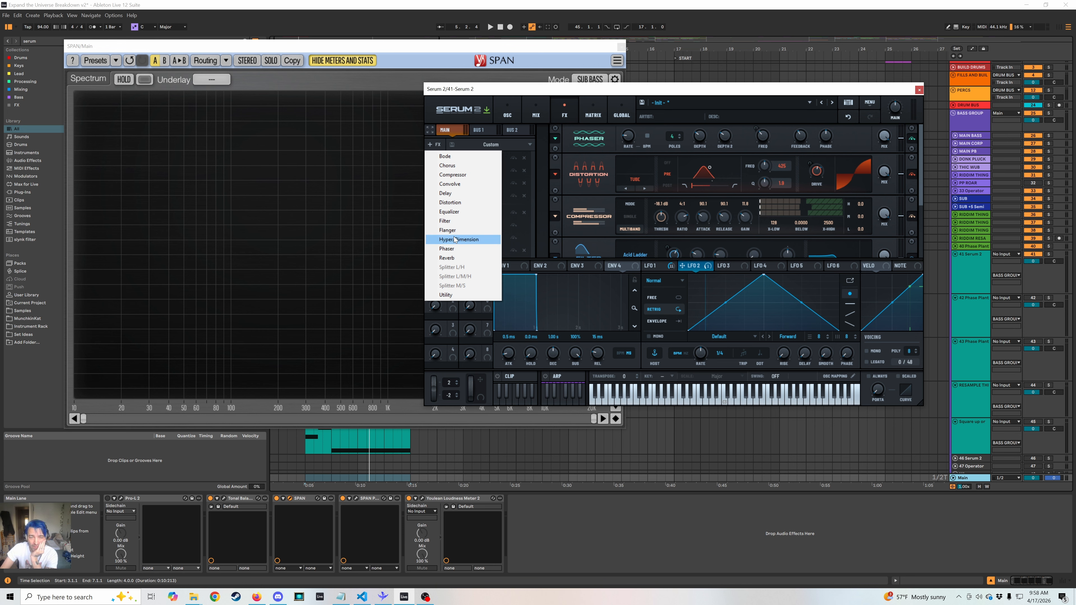
click(454, 221)
scroll(487, 235, down, 1)
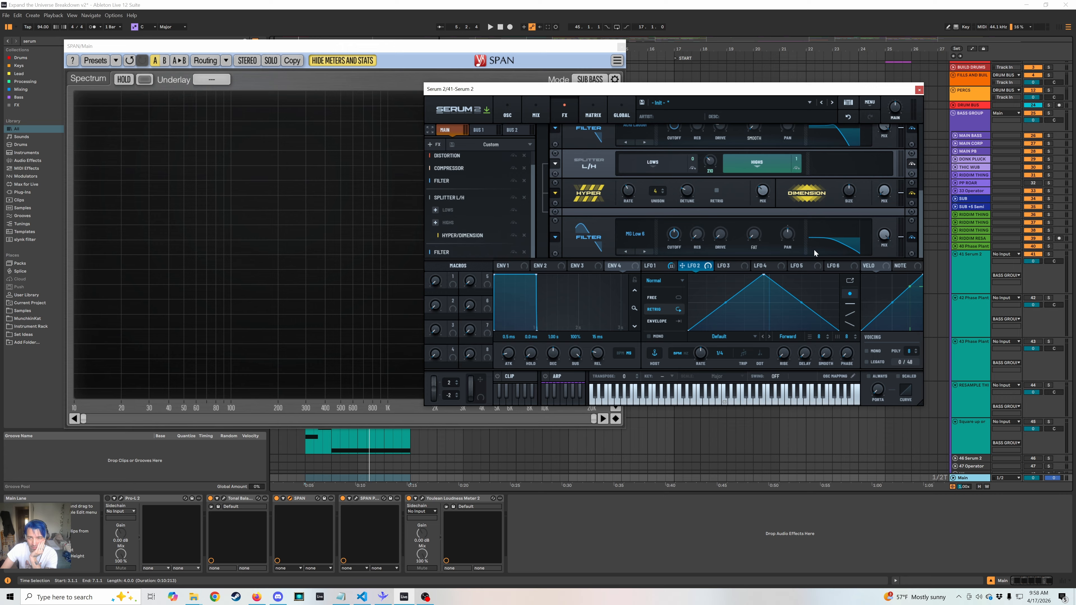
click(645, 251)
click(645, 251)
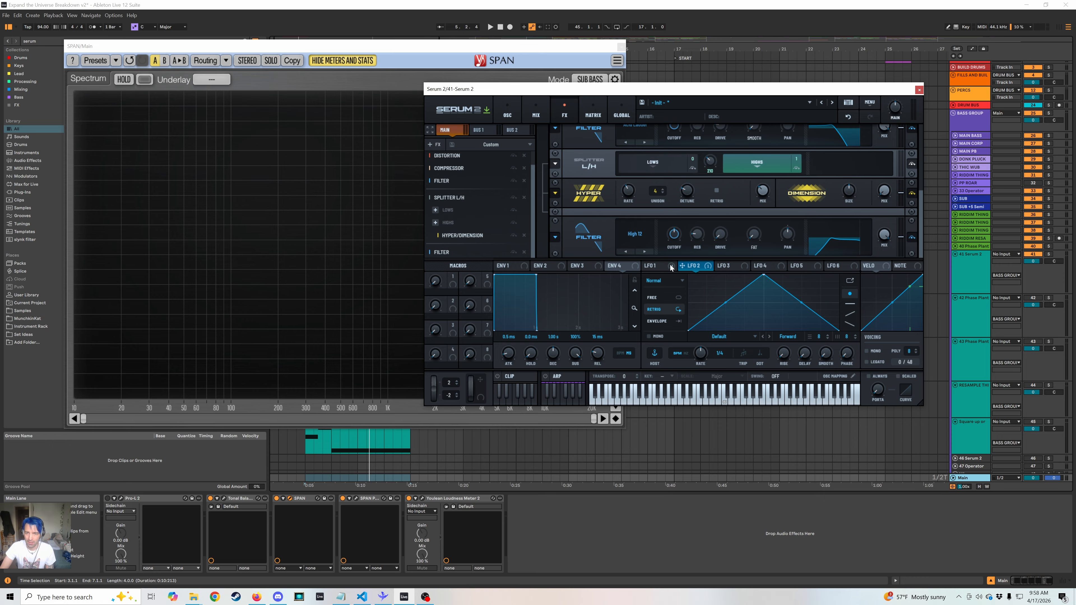
Adjust the High 12 filter's cutoff, assign LFO 1 to it at about -29%, and raise the filter's drive during playback.
click(655, 266)
key(space)
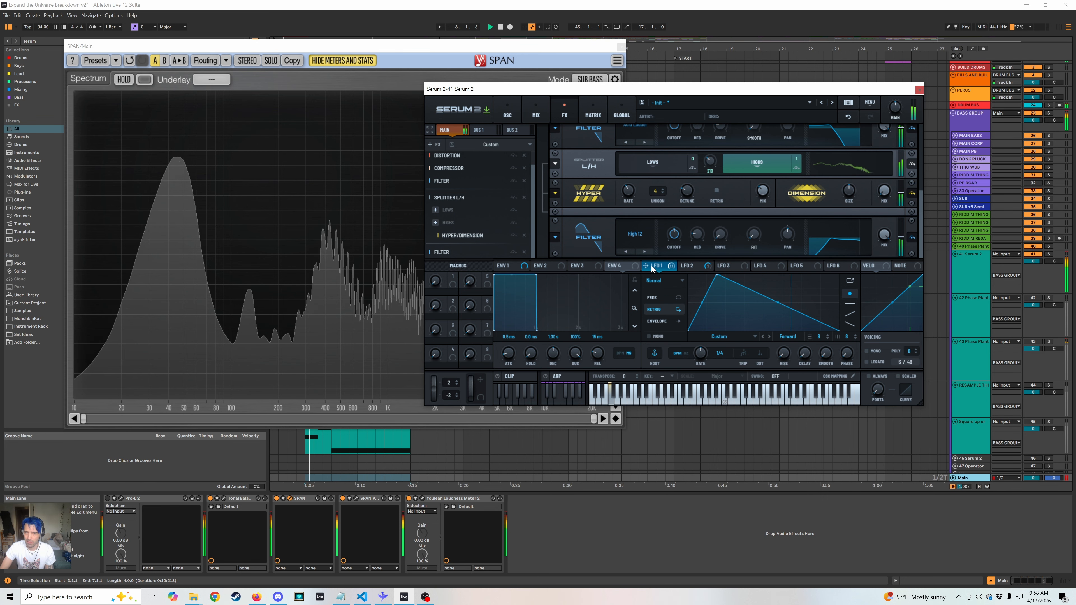
key(space)
drag(674, 235, 679, 226)
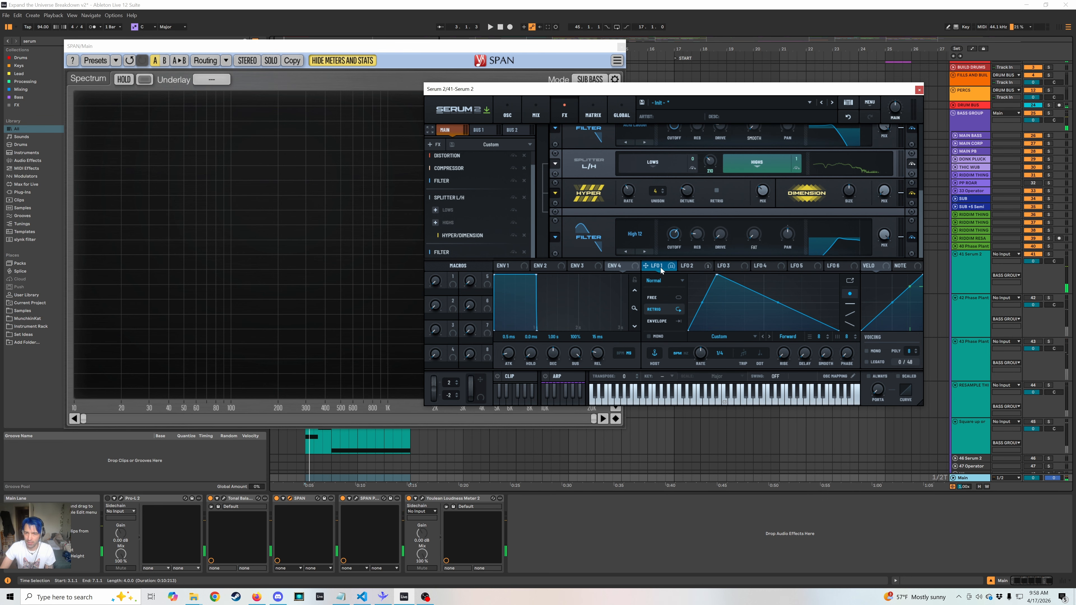
mouse_move(656, 267)
mouse_down()
mouse_move(676, 238)
mouse_move(663, 250)
mouse_up()
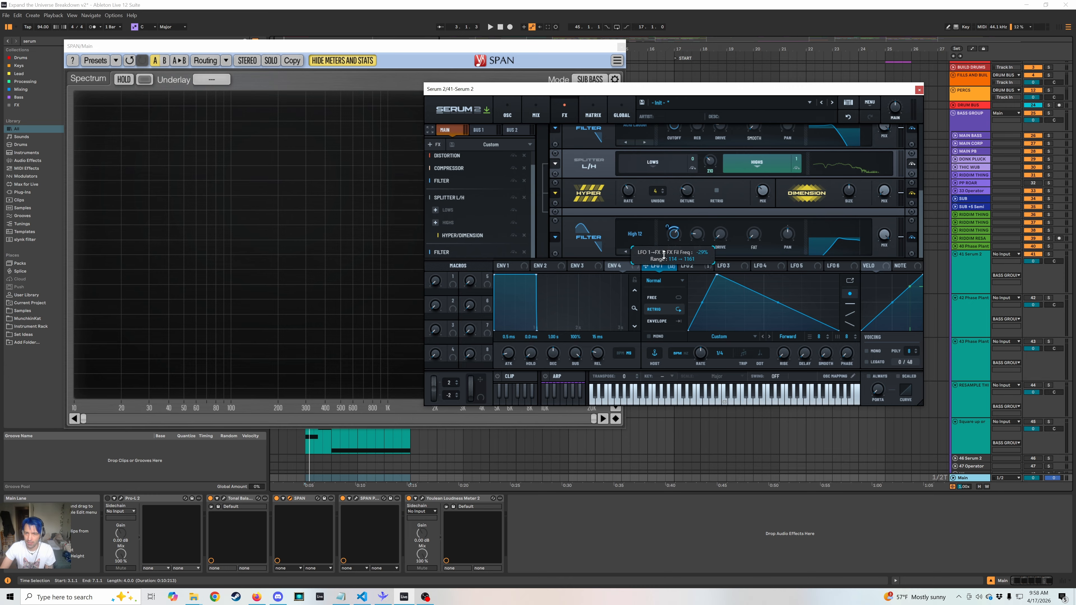
key(space)
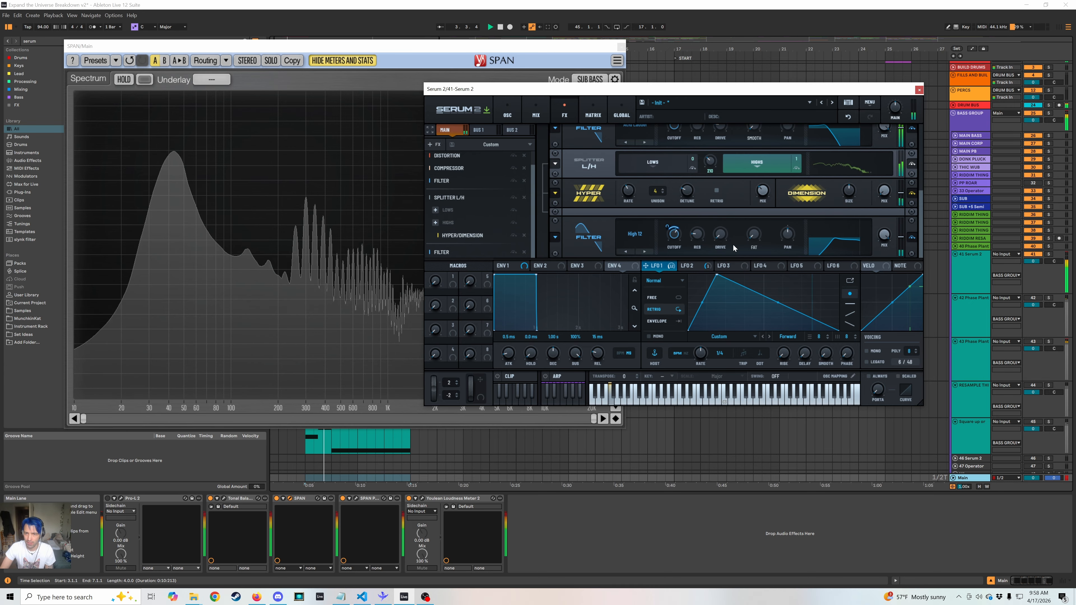
drag(720, 234, 724, 214)
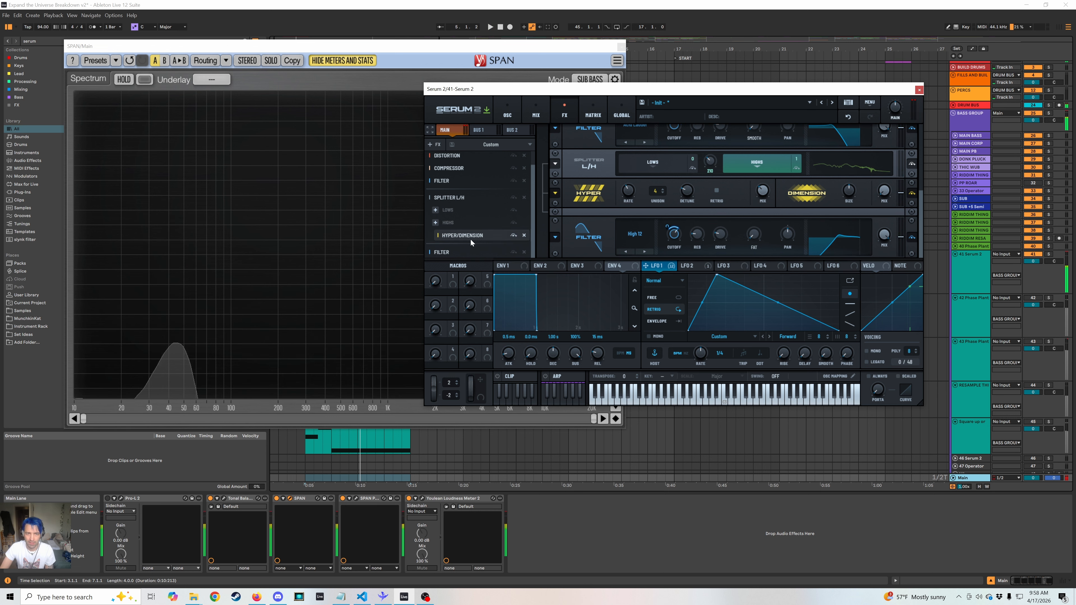
Move the High 12 filter ahead of the L/H splitter in the main effects chain and add an Equalizer at the end.
drag(458, 249, 471, 188)
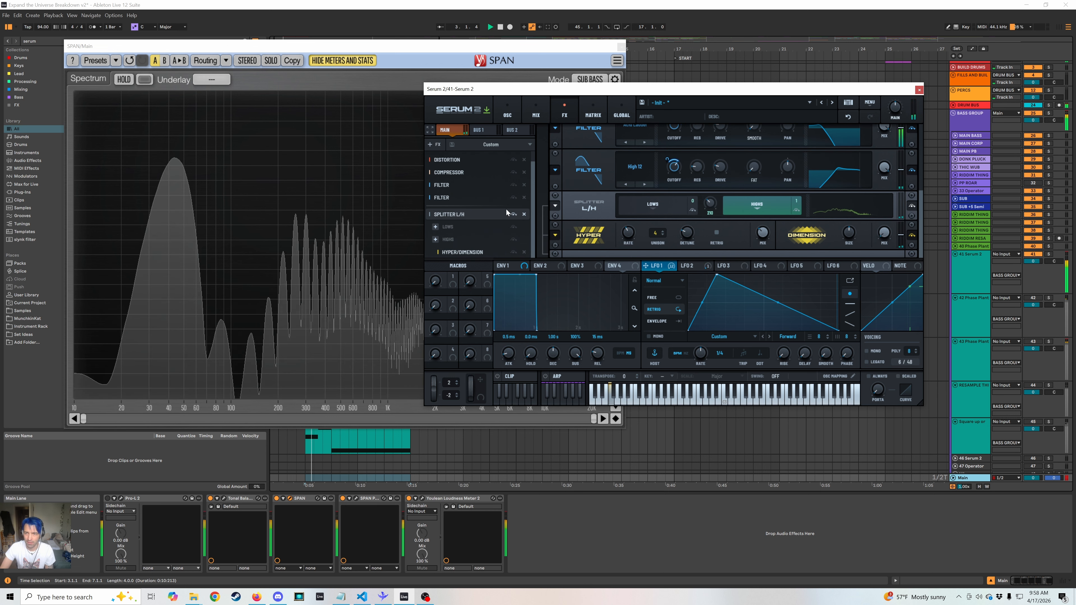
click(433, 144)
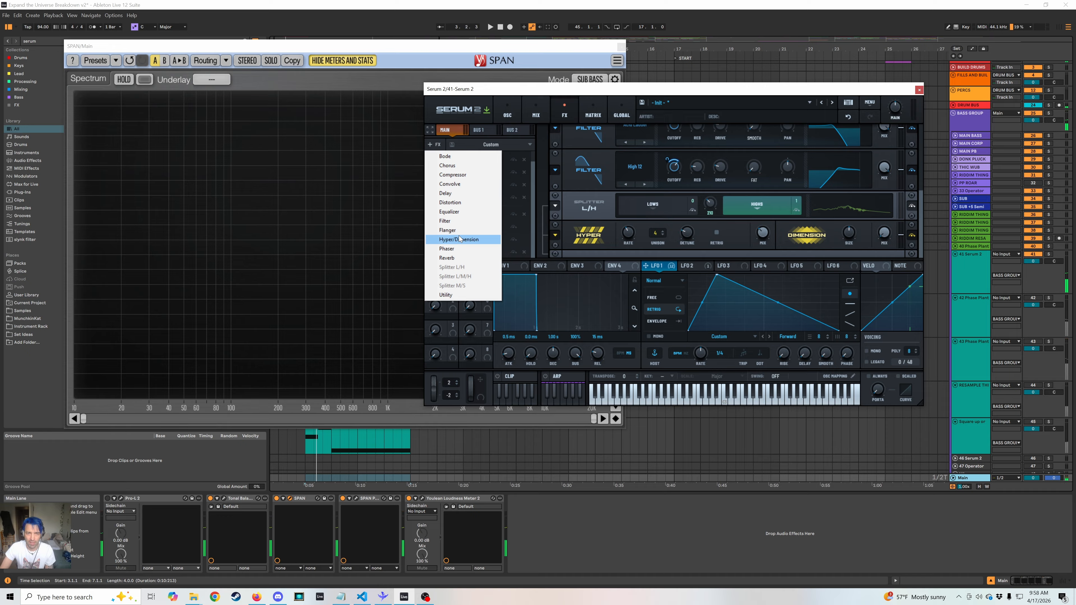
click(464, 211)
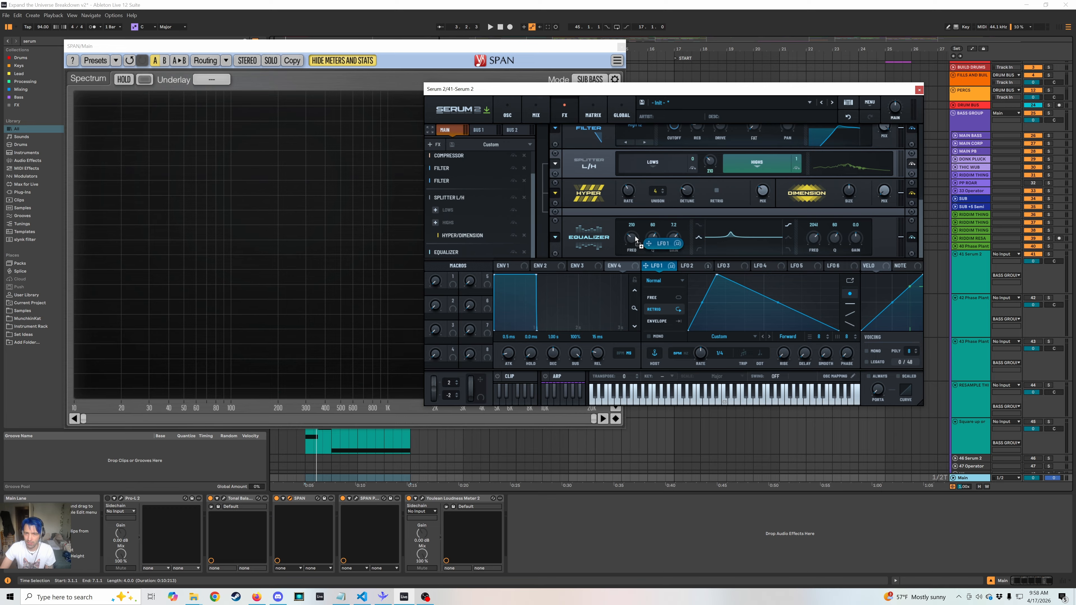
Assign LFO 1 to the equalizer's low-band frequency at about 32%, then adjust that band's frequency, Q to 42 and gain during playback.
drag(635, 237, 632, 237)
key(space)
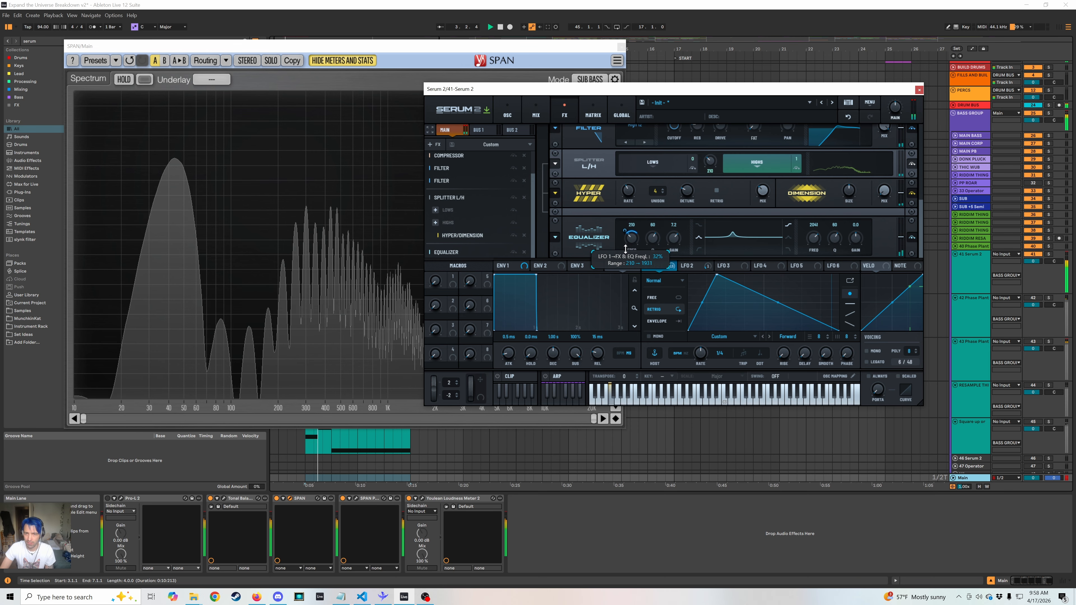
drag(655, 238, 632, 245)
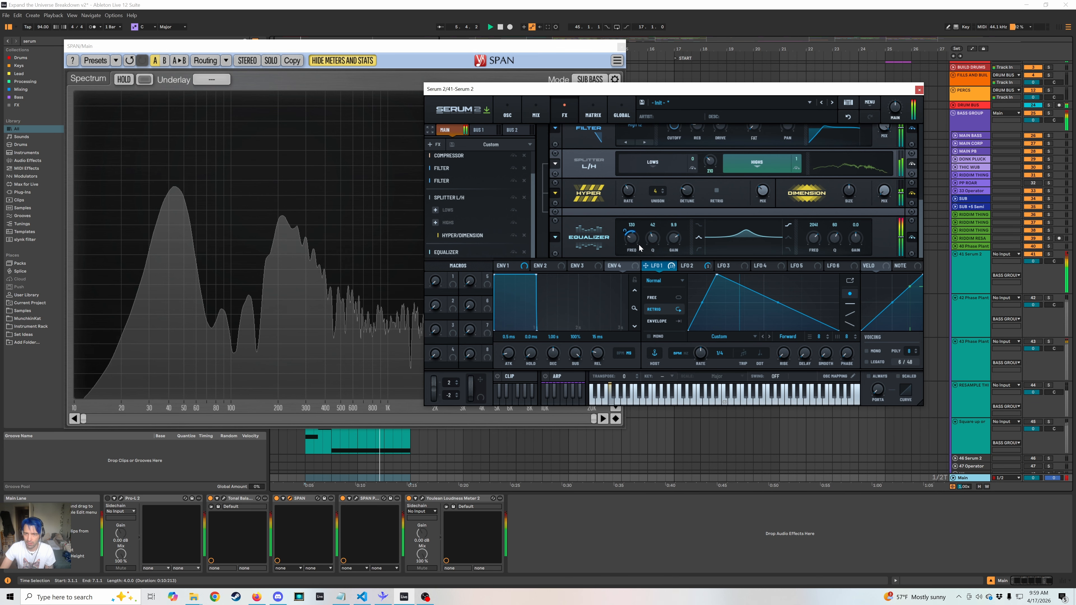
key(space)
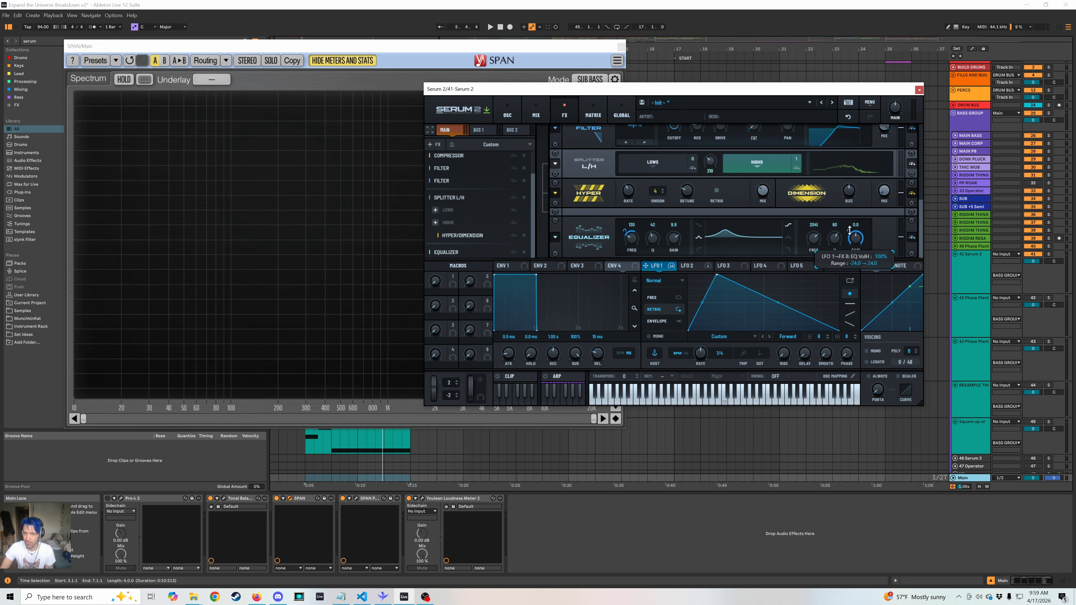
Assign LFO 1 to the equalizer's high-band gain, review the modulation matrix, and reduce that modulation amount while the bass plays.
click(542, 116)
click(591, 120)
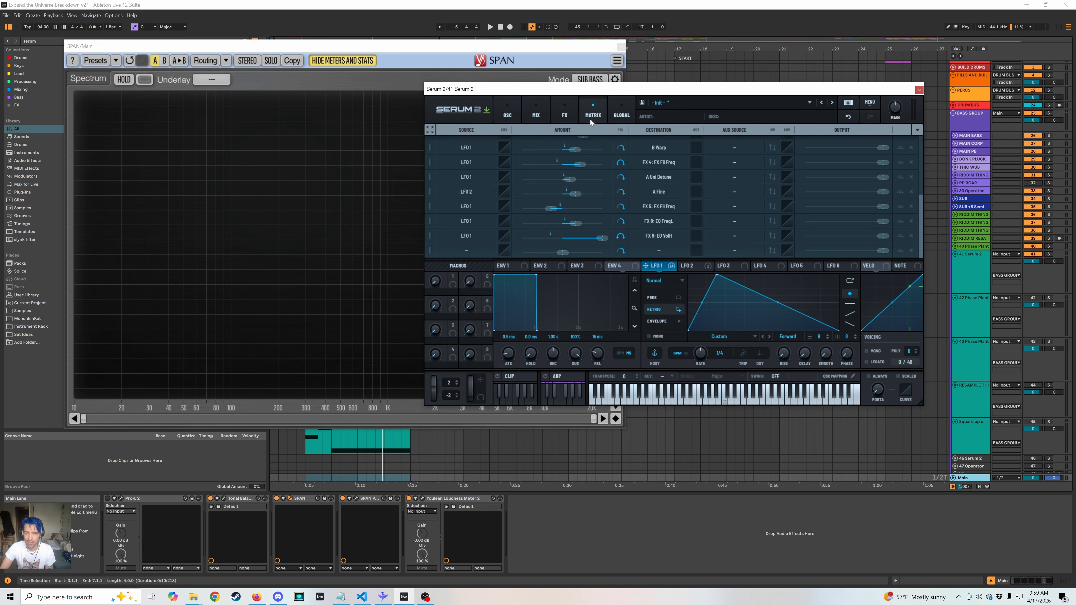
click(537, 113)
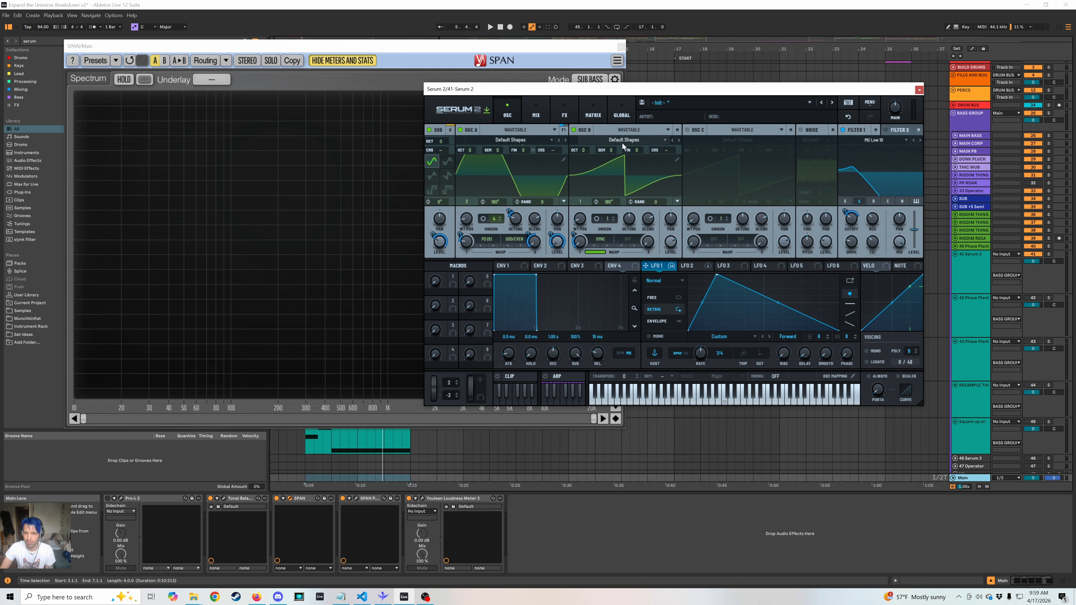
click(569, 114)
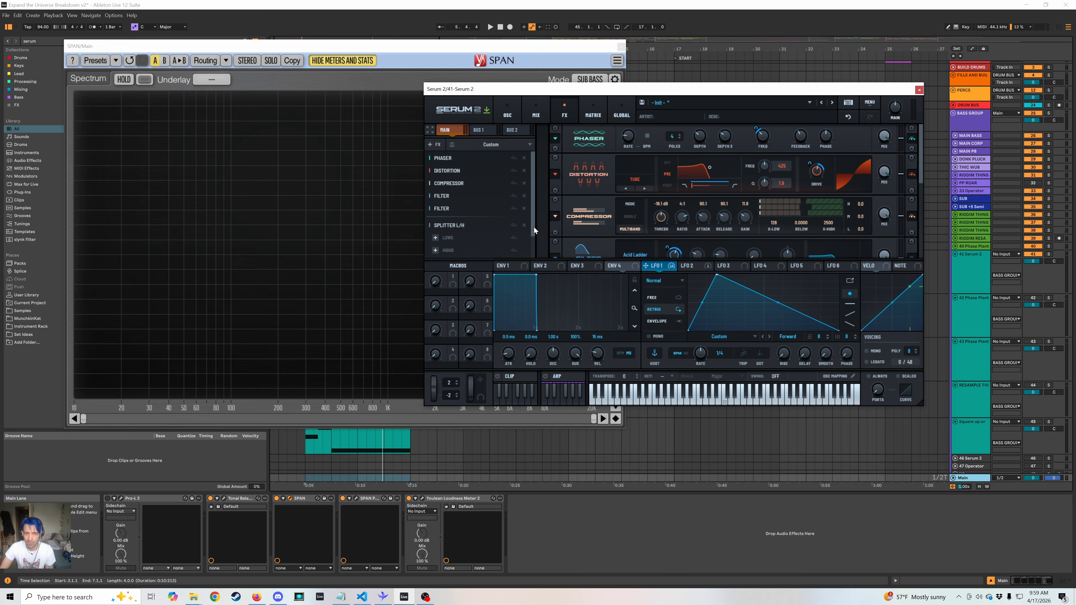
scroll(474, 237, down, 2)
click(469, 252)
key(space)
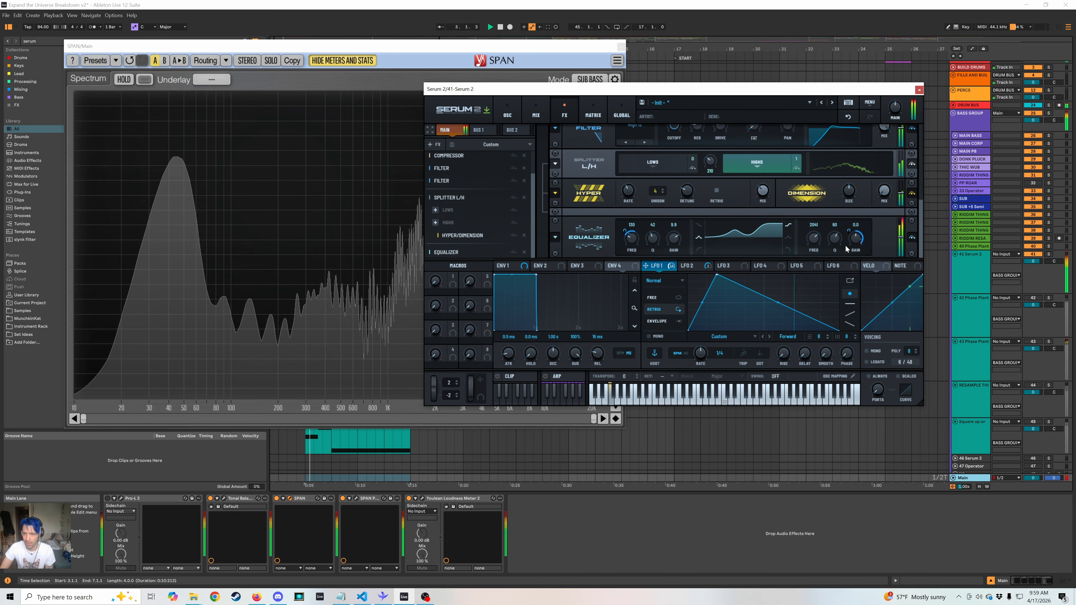
drag(854, 239, 847, 265)
double_click(855, 240)
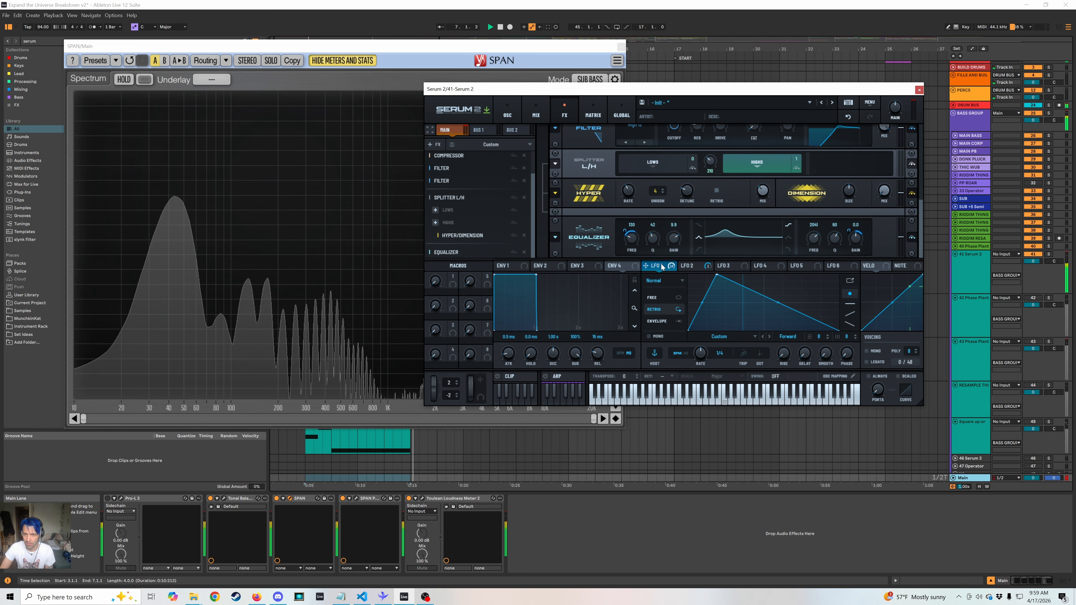
Assign LFO 1 to the equalizer's high-band frequency at about -17% and play the bass.
drag(645, 265, 811, 244)
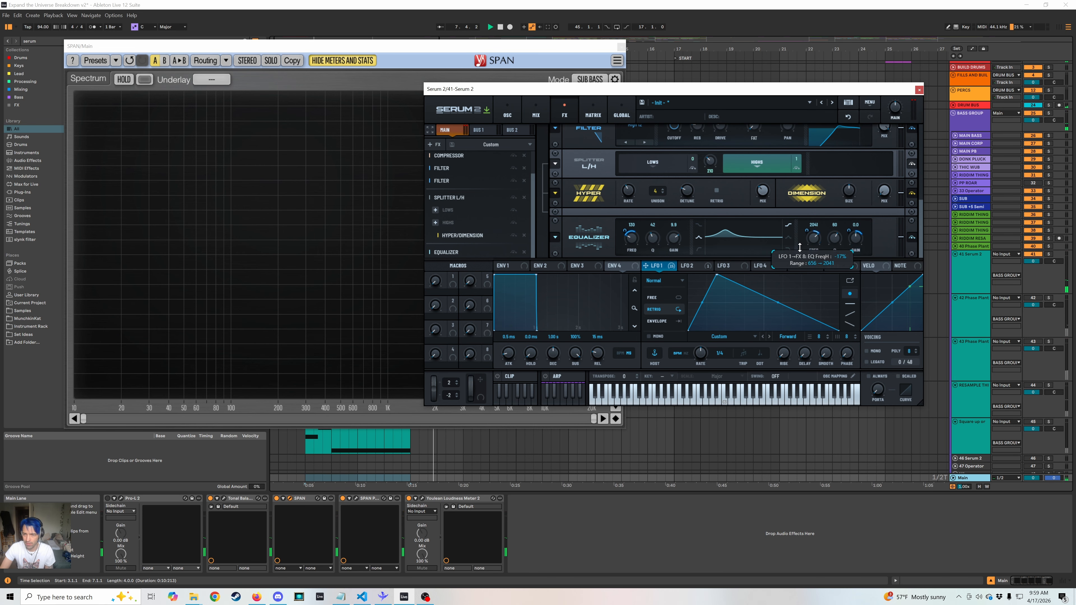
key(space)
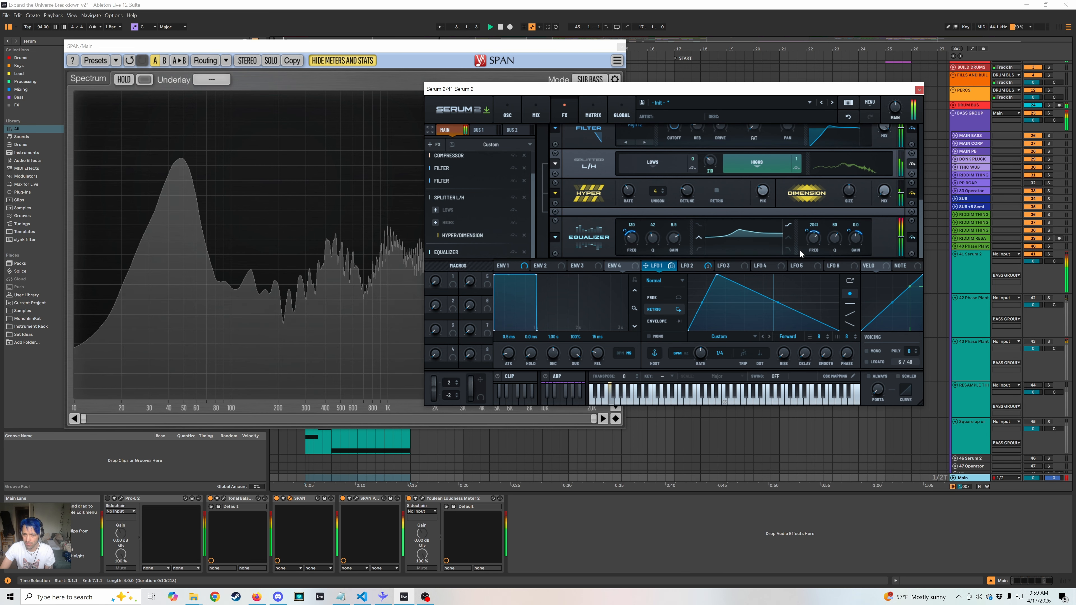